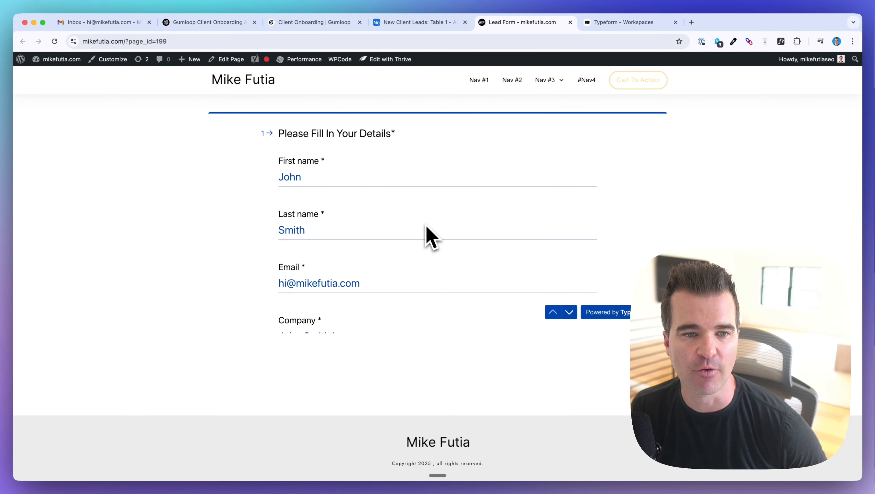
# Step: Review the contact details entered in the lead form and continue to the question about needed help
pyautogui.scroll(-1, 373, 213)
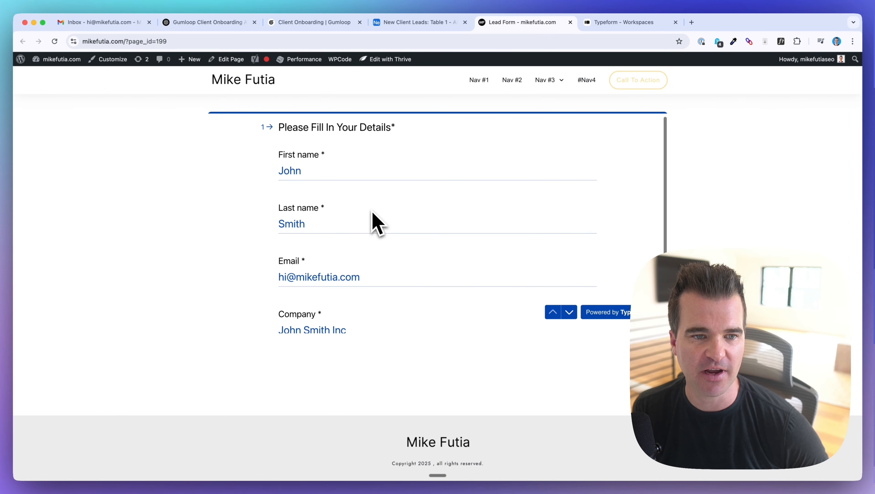
pyautogui.scroll(1, 372, 212)
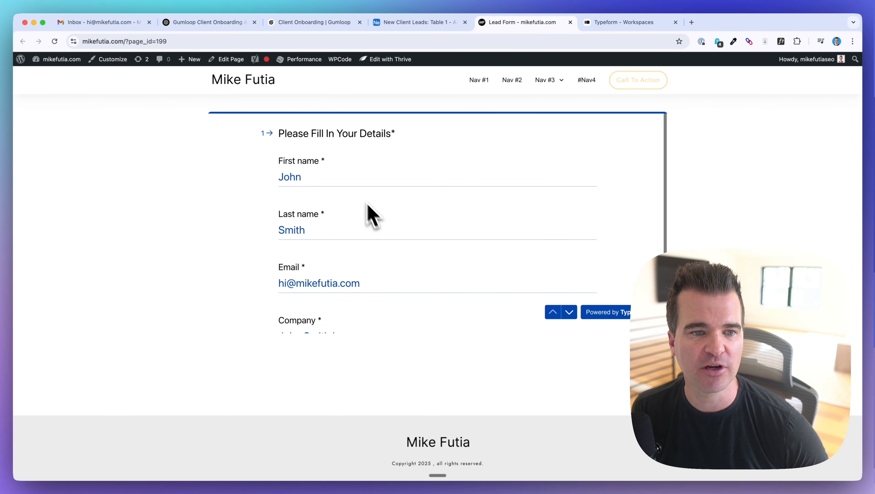
pyautogui.scroll(-5, 322, 221)
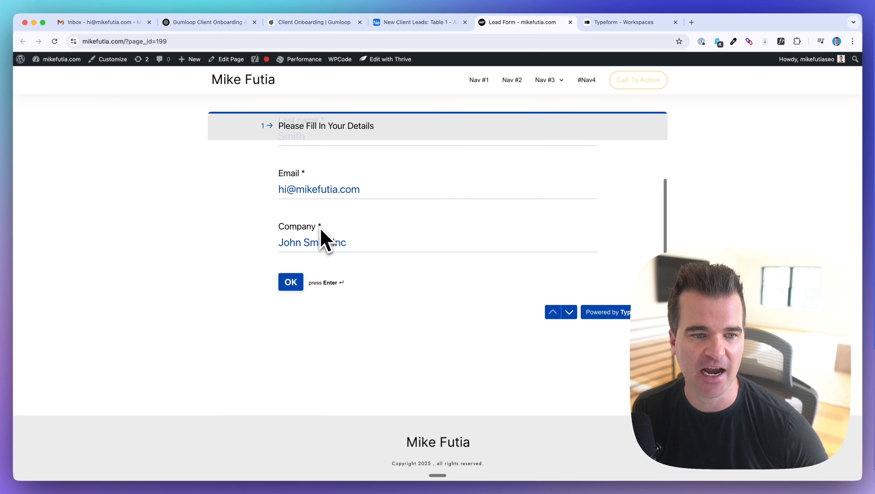
pyautogui.scroll(-5, 362, 247)
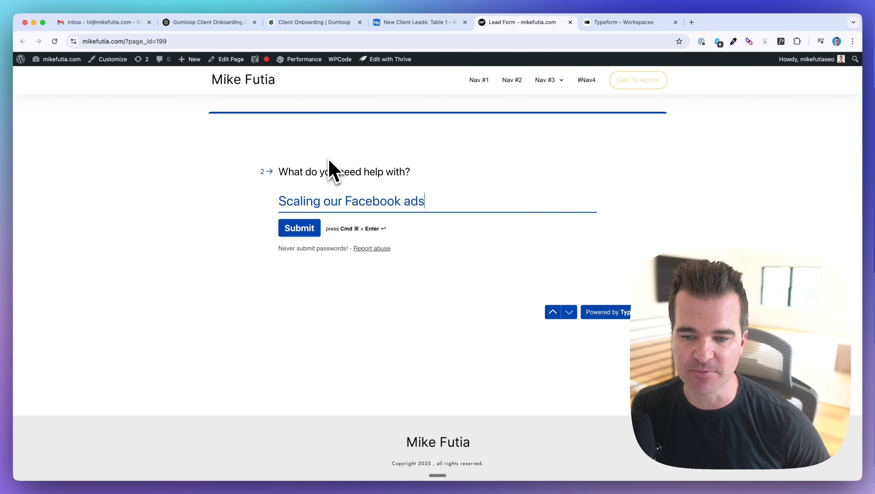
# Step: Check the New Client Leads table in Airtable and the Gmail inbox, ending on the Client Onboarding flow in Gumloop
pyautogui.click(398, 23)
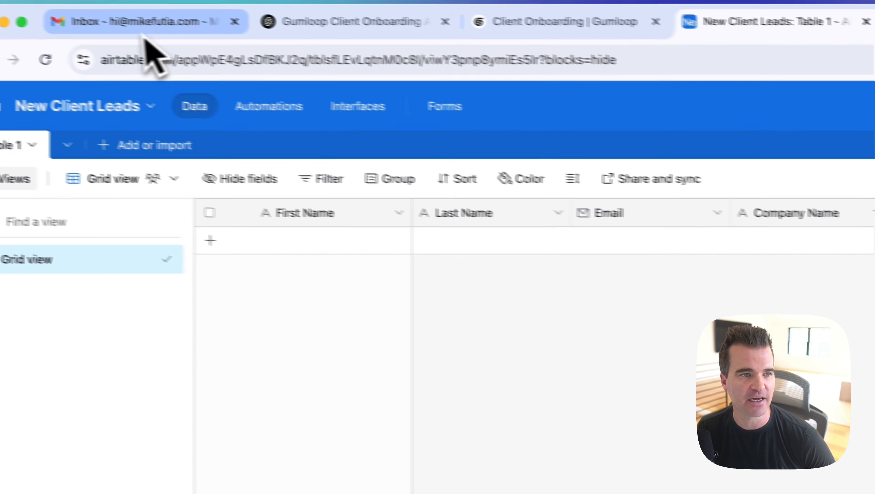
pyautogui.click(142, 21)
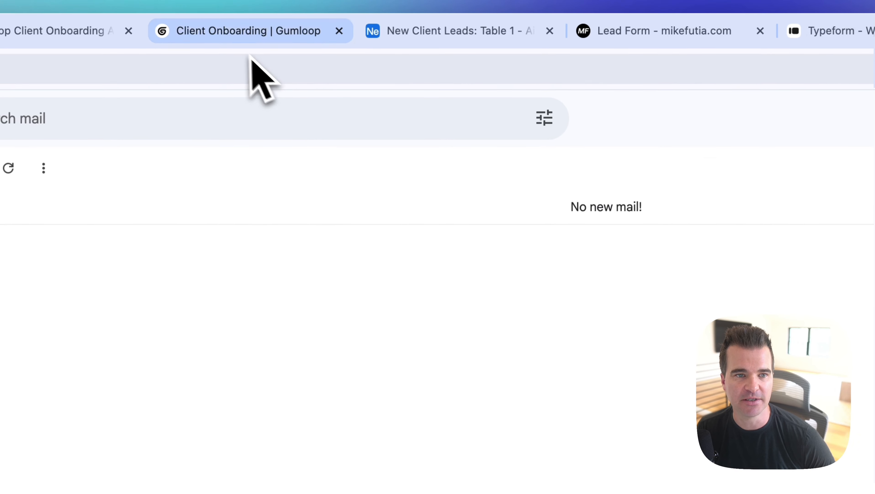
pyautogui.click(353, 10)
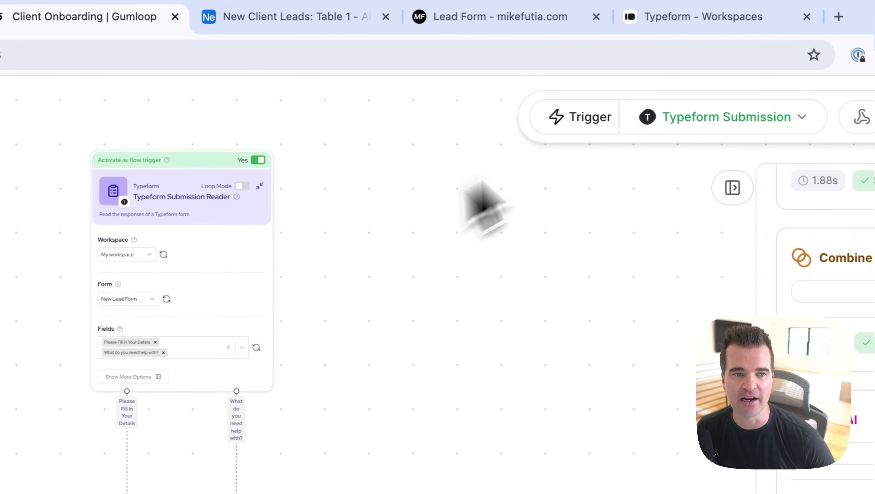
pyautogui.rightClick(436, 294)
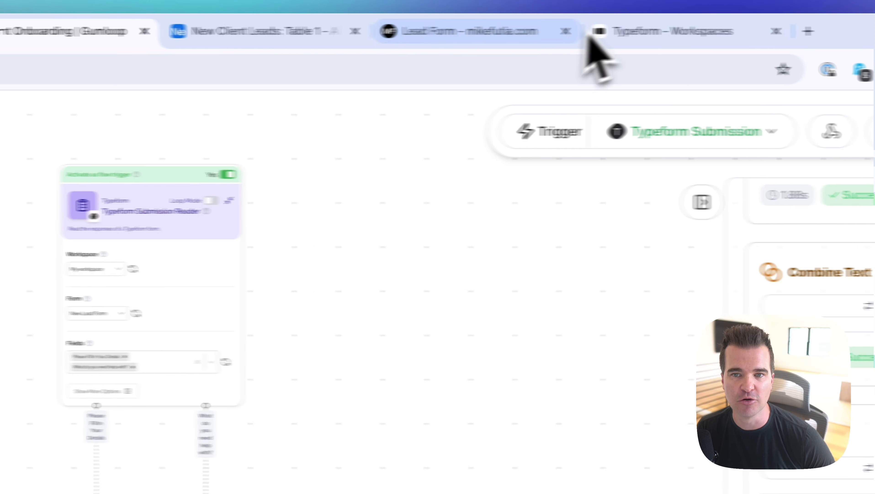
# Step: Return to the lead form page and submit it with the answer "Scaling our Facebook ads"
pyautogui.click(498, 31)
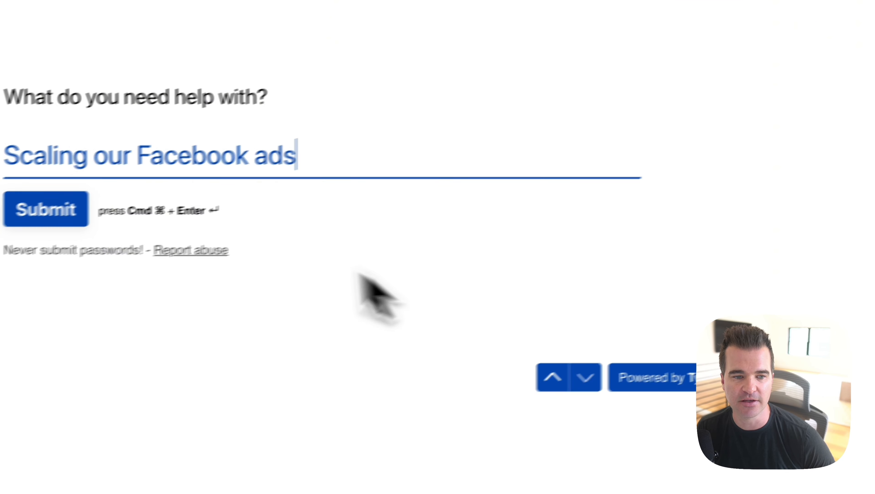
pyautogui.click(48, 235)
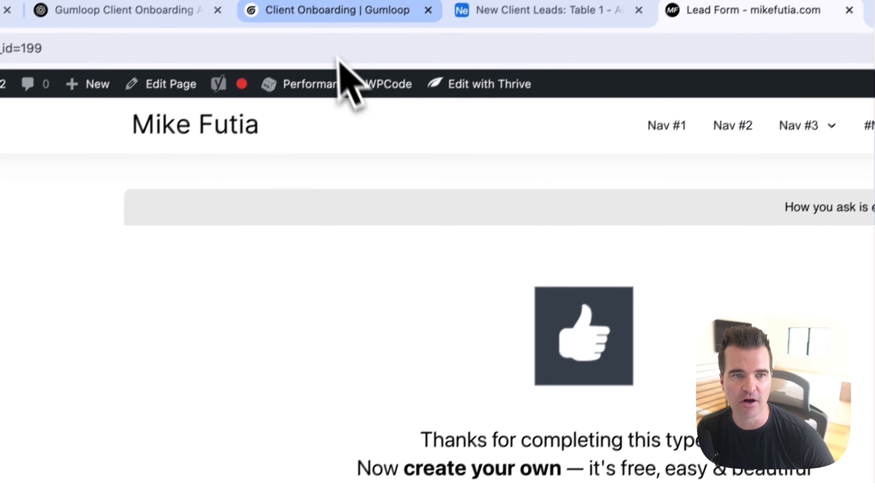
# Step: Look through the Client Onboarding flow in Gumloop from the Typeform Submission Reader down to the Gmail Sender
pyautogui.click(338, 7)
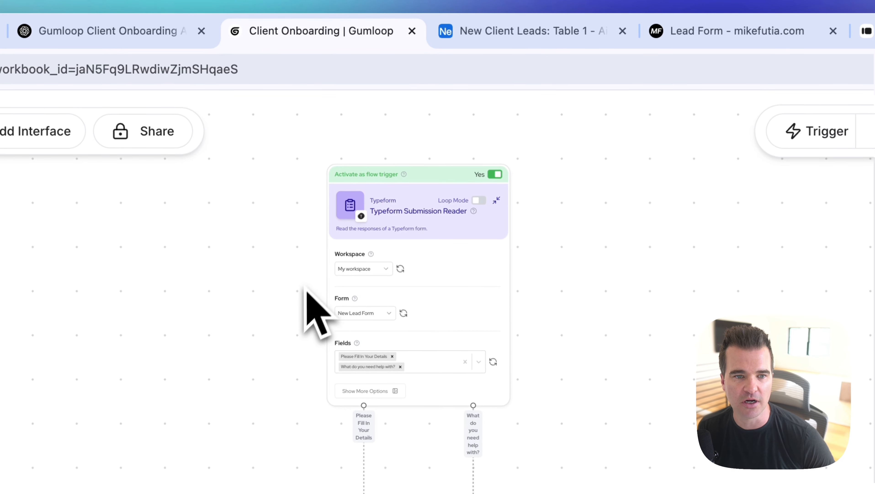
pyautogui.moveTo(219, 466); pyautogui.dragTo(219, 225)
pyautogui.moveTo(399, 262); pyautogui.dragTo(361, 70)
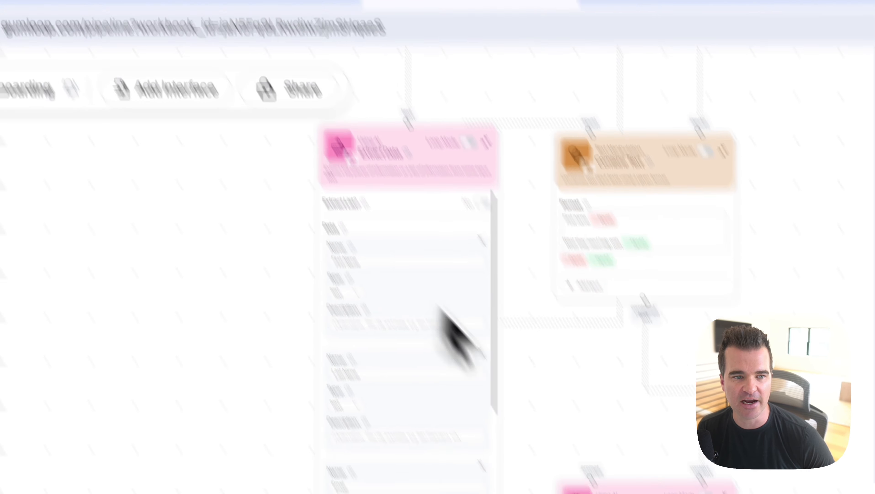
pyautogui.moveTo(375, 299); pyautogui.dragTo(378, 63)
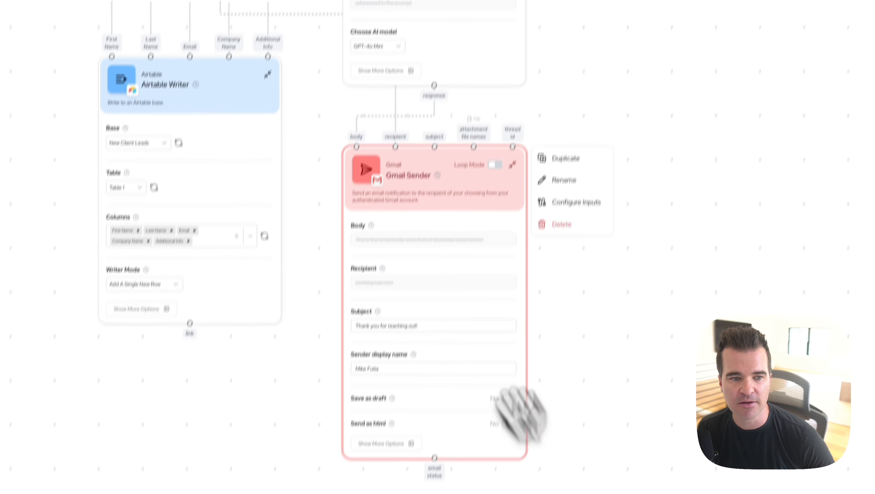
# Step: Switch to the New Client Leads table in Airtable and widen the Additional Info column
pyautogui.click(594, 33)
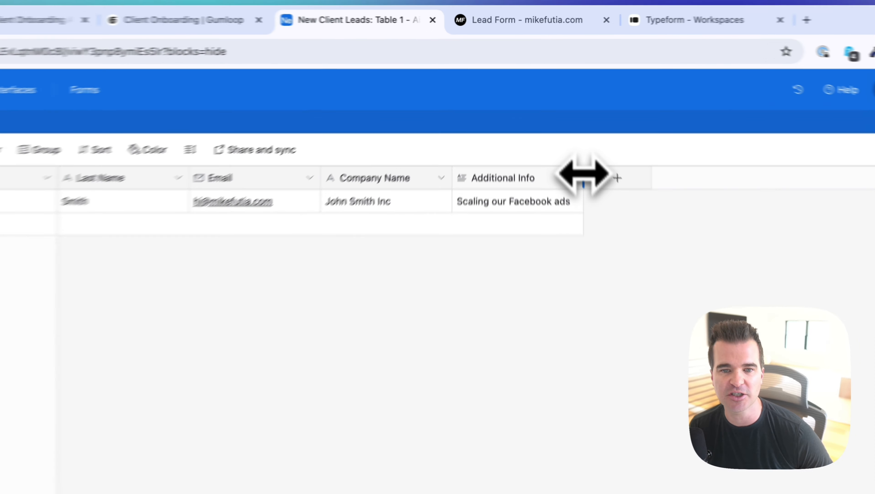
pyautogui.moveTo(556, 118); pyautogui.dragTo(574, 118)
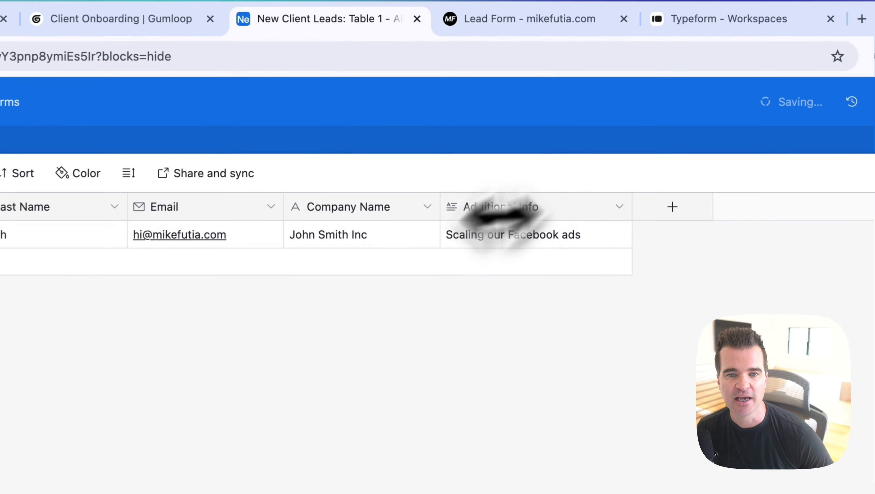
# Step: Open the "Thank you for reaching out!" email in the Gmail inbox and read its message body
pyautogui.click(110, 33)
pyautogui.click(99, 233)
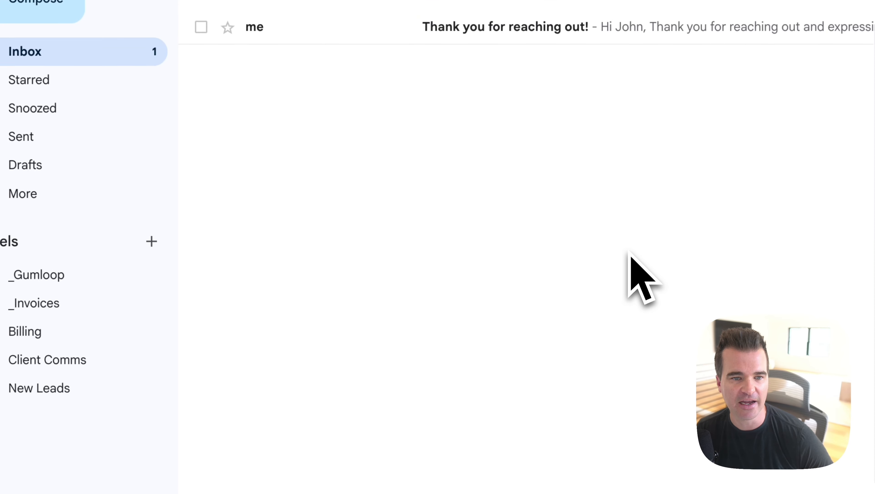
pyautogui.click(433, 36)
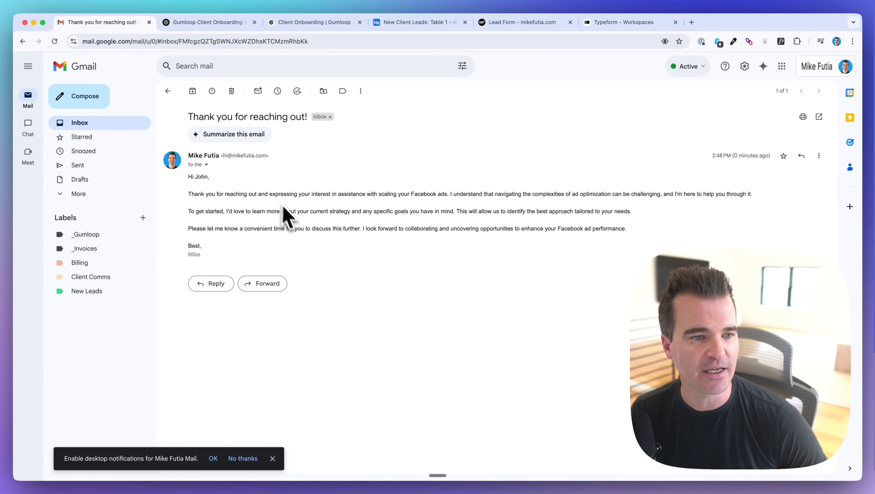
pyautogui.moveTo(188, 176); pyautogui.dragTo(550, 240)
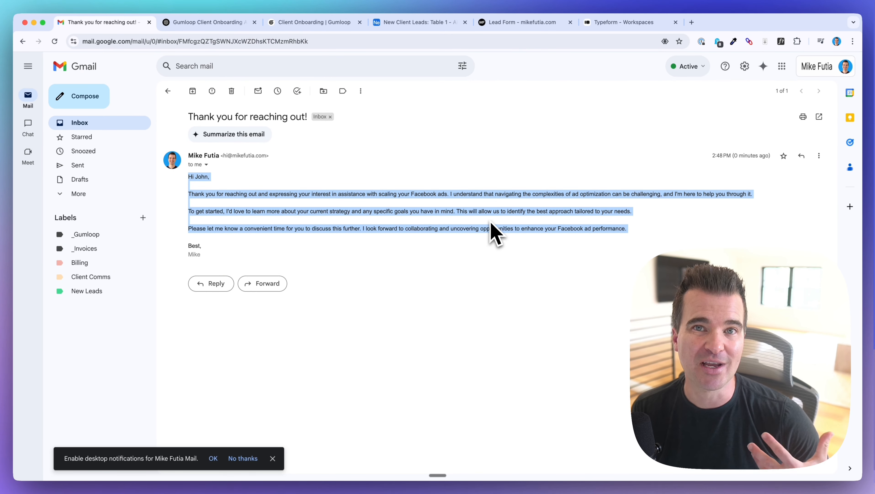
# Step: Revisit the Airtable leads table and view the Typeform workspace along with the embedded lead form page
pyautogui.click(397, 22)
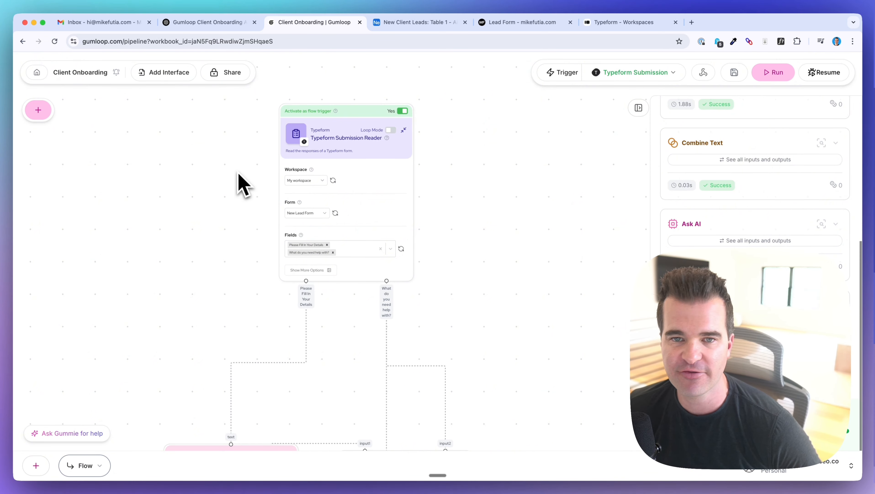
pyautogui.click(622, 22)
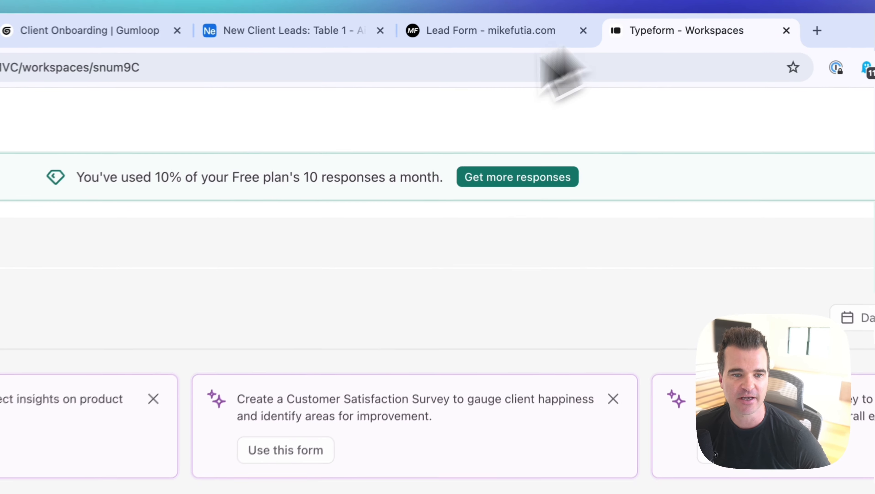
pyautogui.click(463, 31)
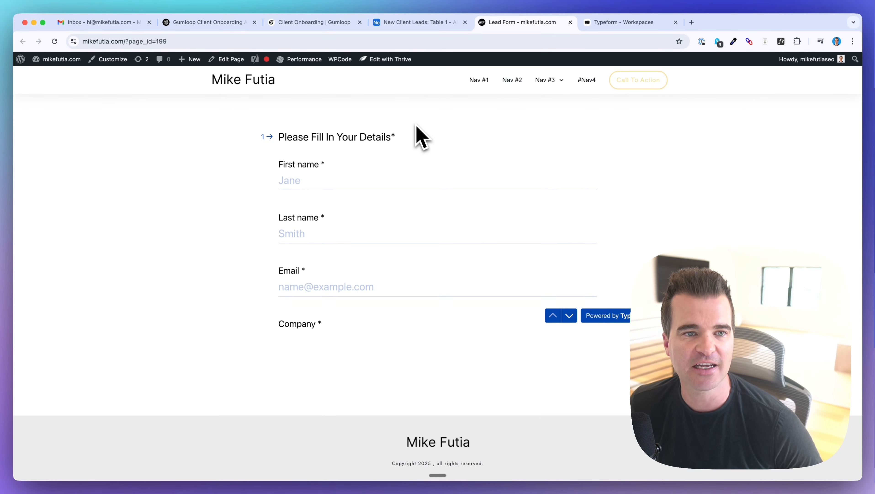
# Step: Switch to the Client Onboarding flow in Gumloop and examine the Extract Data and Combine Text nodes
pyautogui.click(315, 22)
pyautogui.moveTo(345, 290); pyautogui.dragTo(327, 87)
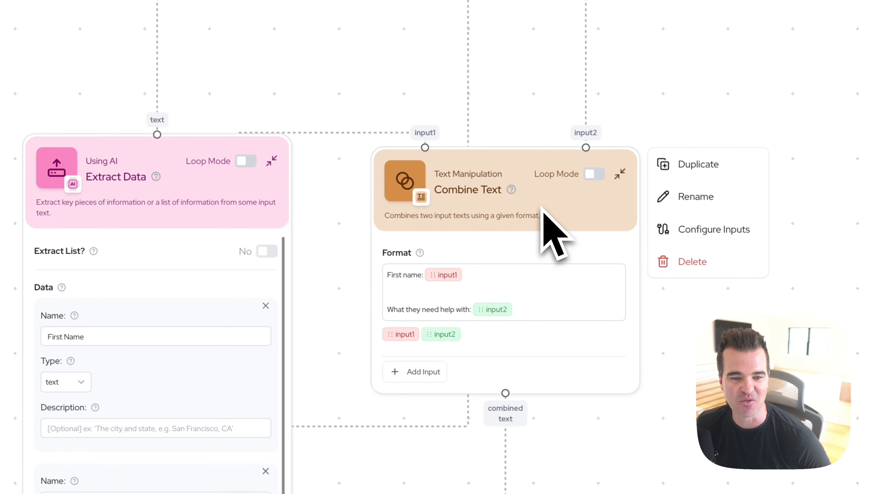
pyautogui.moveTo(236, 219); pyautogui.dragTo(254, 170)
pyautogui.moveTo(236, 294); pyautogui.dragTo(240, 214)
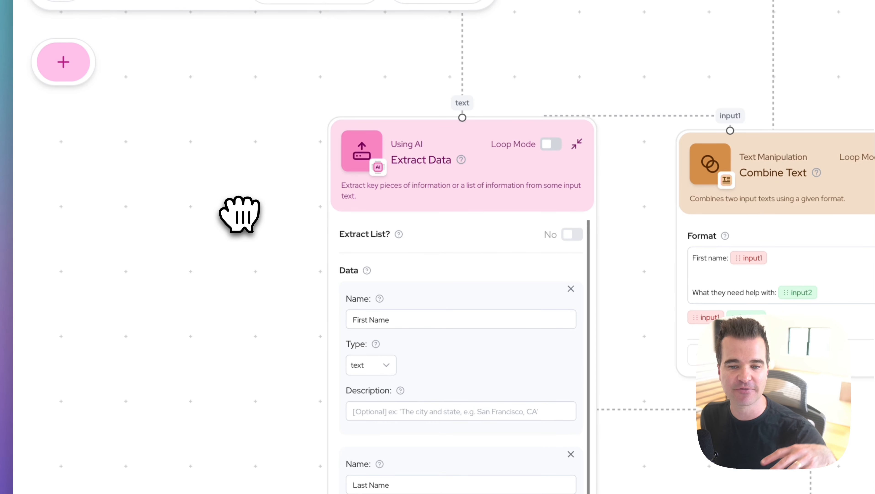
pyautogui.moveTo(241, 273); pyautogui.dragTo(242, 232)
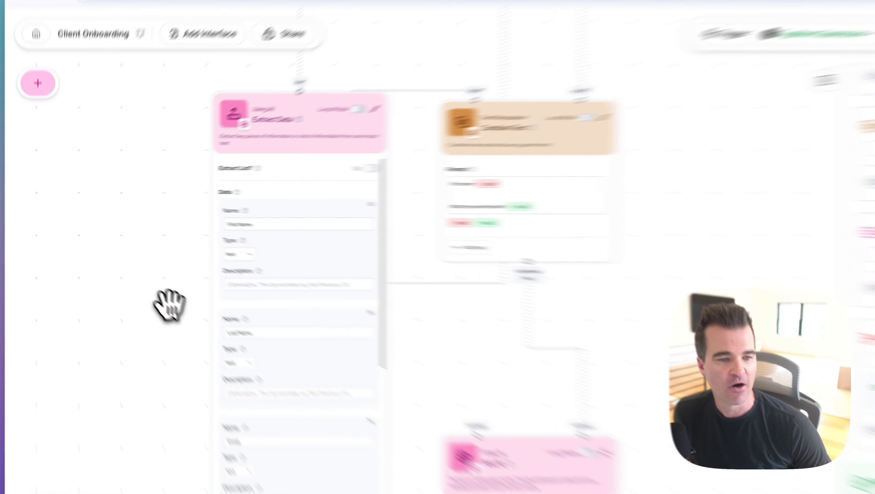
# Step: Examine the Extract Data node's output connections and the email-writing prompt in the Ask AI node
pyautogui.moveTo(139, 281); pyautogui.dragTo(139, 161)
pyautogui.moveTo(142, 276); pyautogui.dragTo(142, 192)
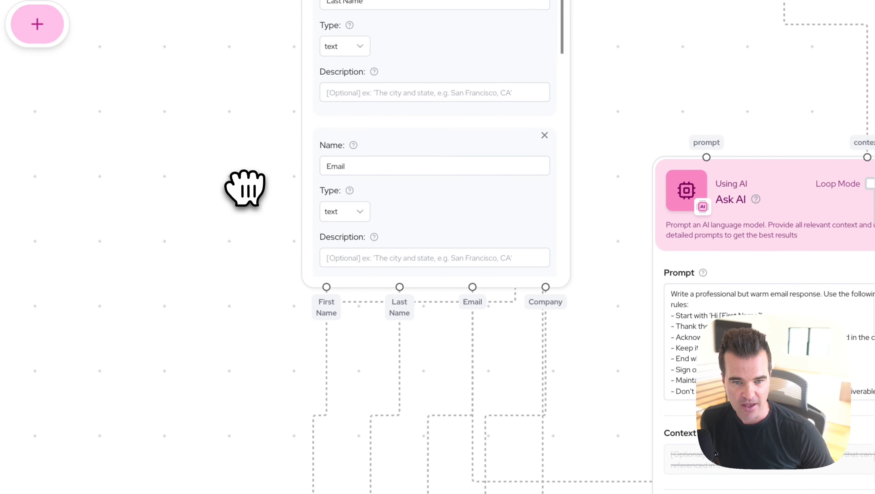
pyautogui.moveTo(245, 188); pyautogui.dragTo(246, 178)
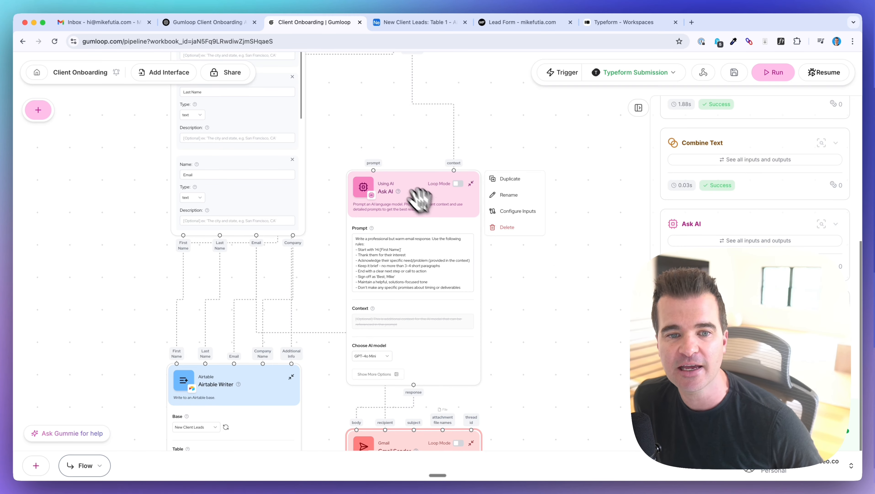
pyautogui.scroll(4, 397, 149)
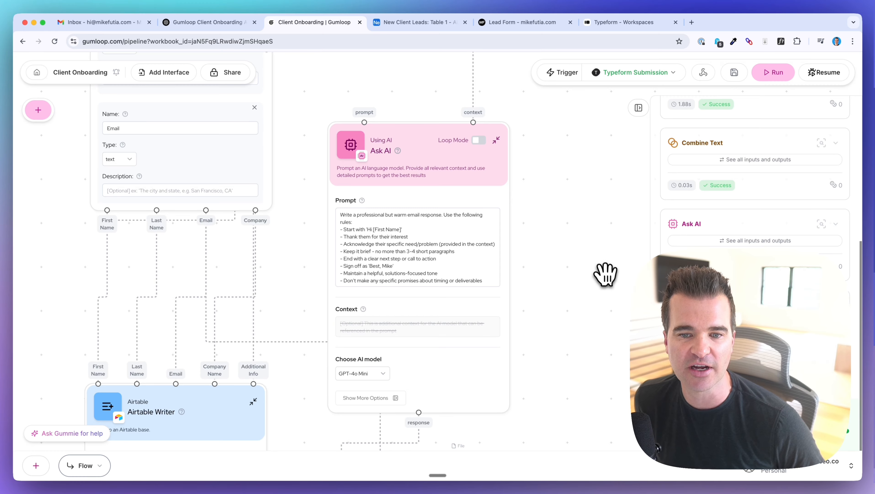
# Step: Examine the Airtable Writer node's inputs and columns and compare them with the New Client Leads table in Airtable
pyautogui.scroll(-5, 588, 249)
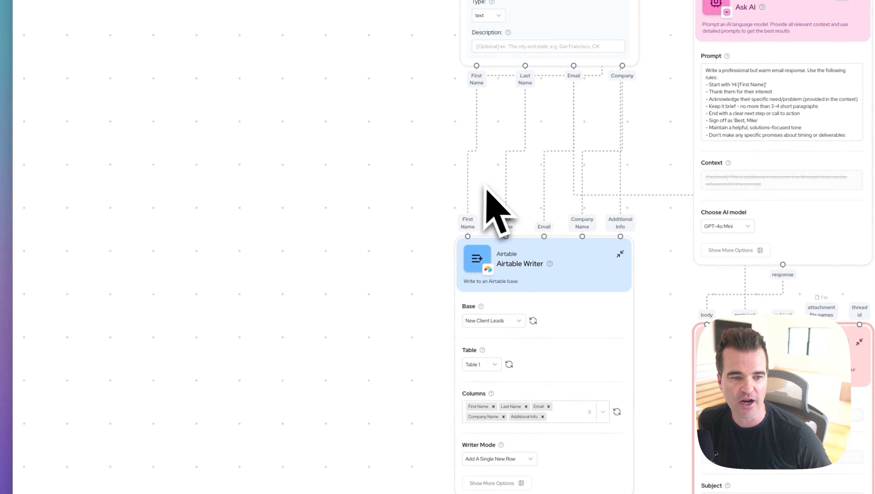
pyautogui.moveTo(348, 195); pyautogui.dragTo(294, 54)
pyautogui.click(716, 9)
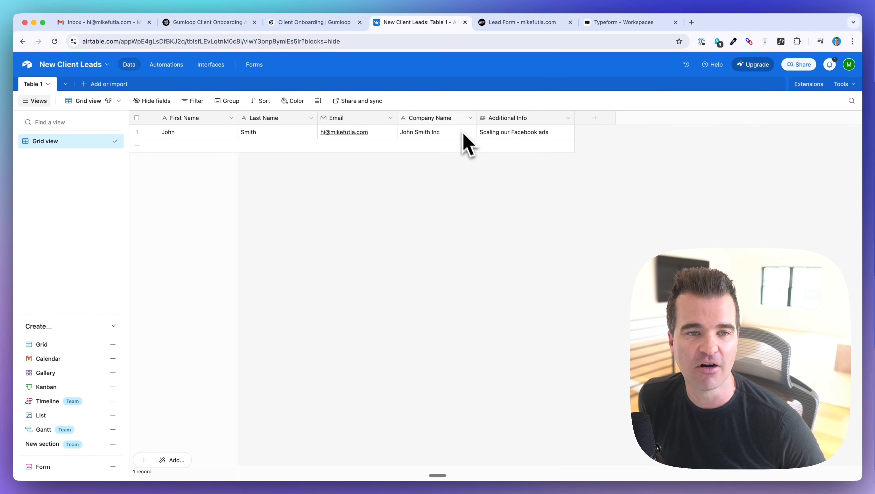
# Step: Return to the Gumloop flow to examine the Gmail Sender node's inputs and settings, and check the Gmail inbox
pyautogui.click(278, 24)
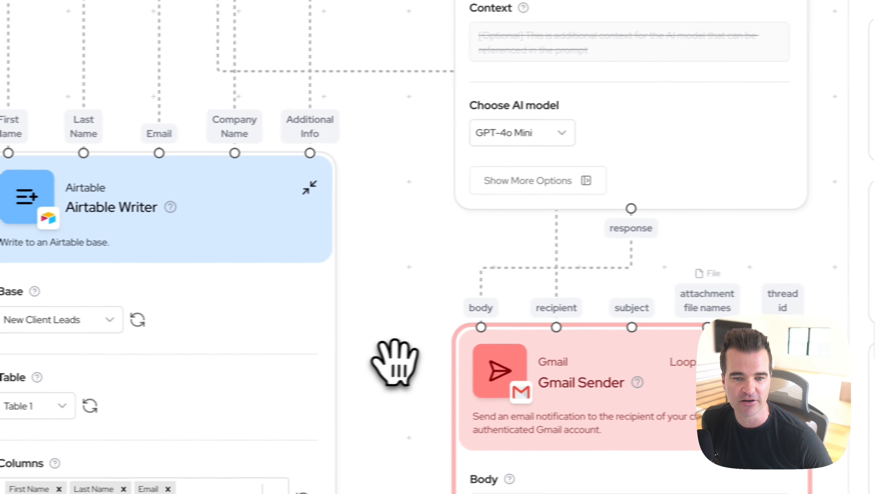
pyautogui.moveTo(371, 363); pyautogui.dragTo(314, 192)
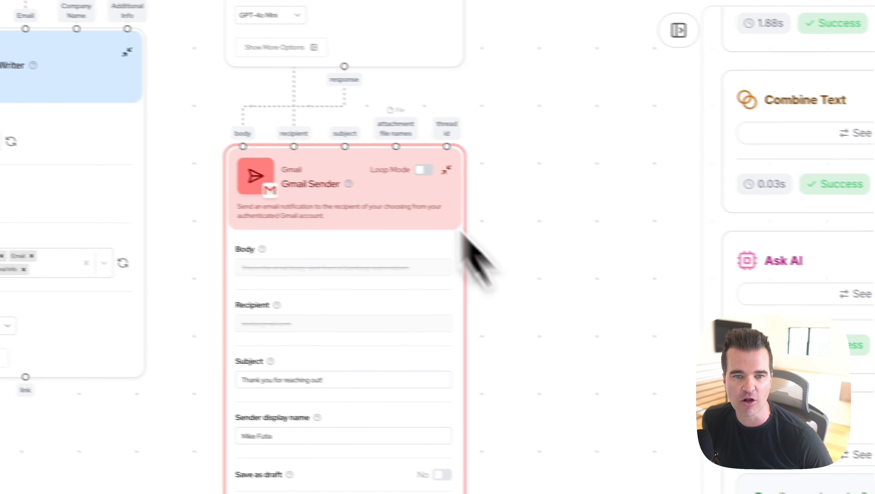
pyautogui.rightClick(463, 223)
pyautogui.scroll(1, 569, 365)
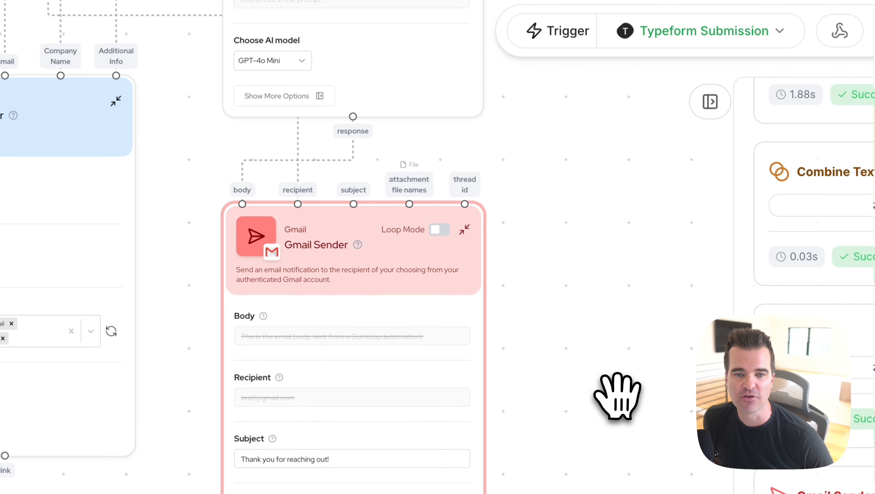
pyautogui.moveTo(511, 311); pyautogui.dragTo(531, 311)
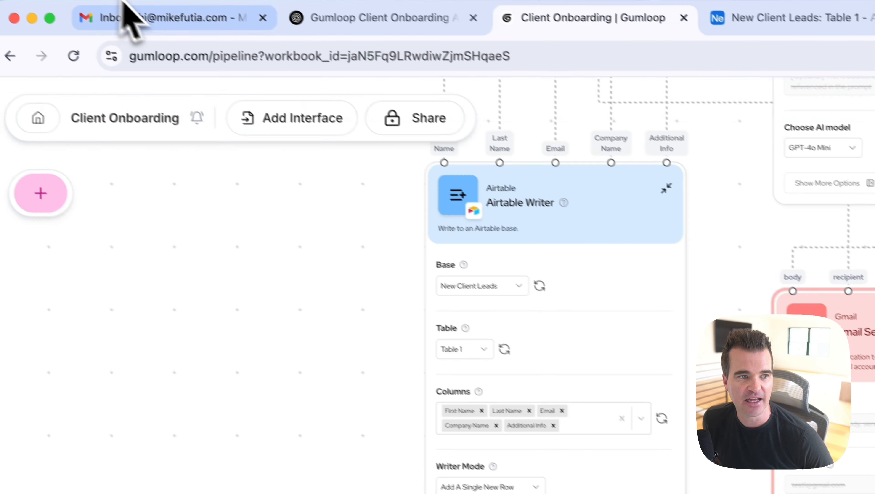
pyautogui.click(128, 15)
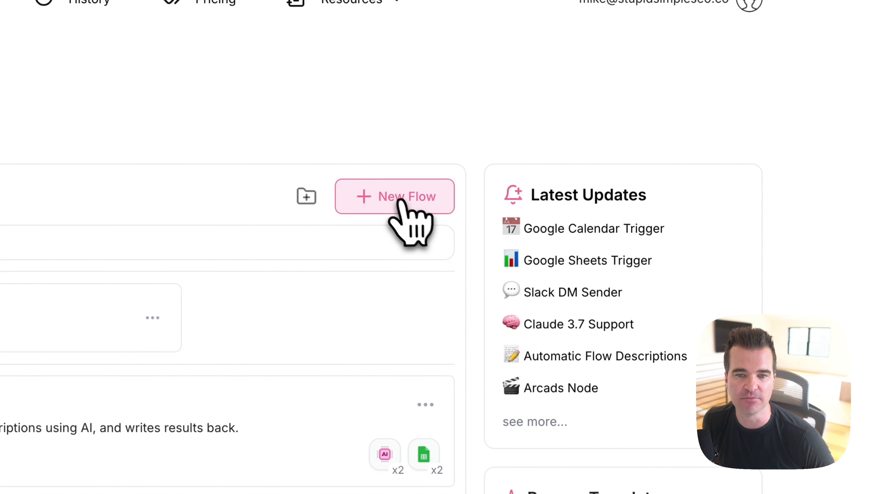
# Step: Create a new blank flow in Gumloop
pyautogui.click(402, 197)
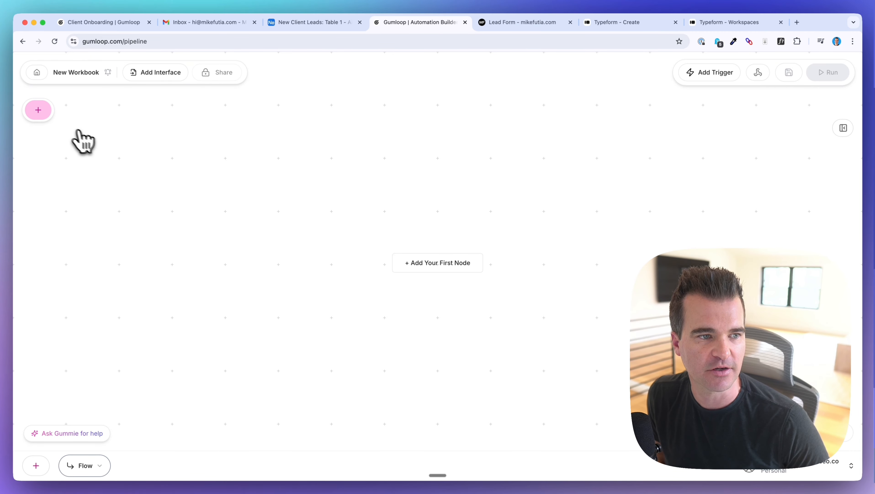
# Step: Find the Typeform nodes in the node library and add a Typeform Submission Reader to the blank flow
pyautogui.click(38, 110)
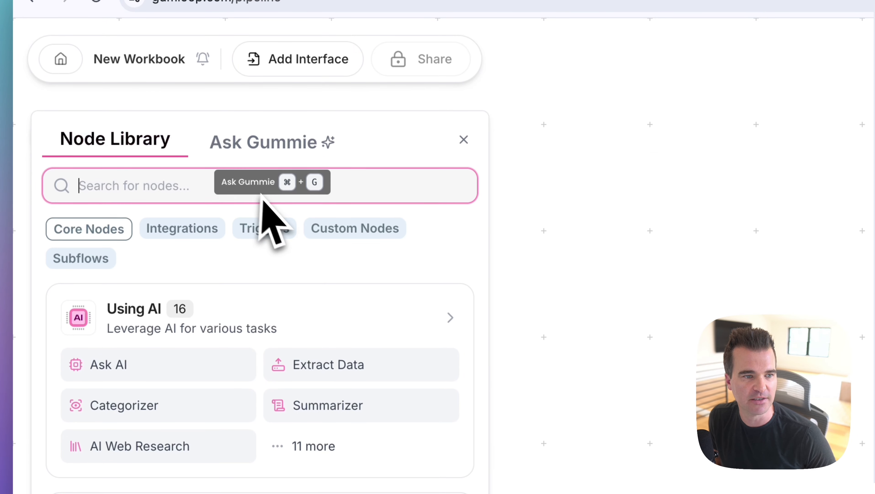
pyautogui.write('t')
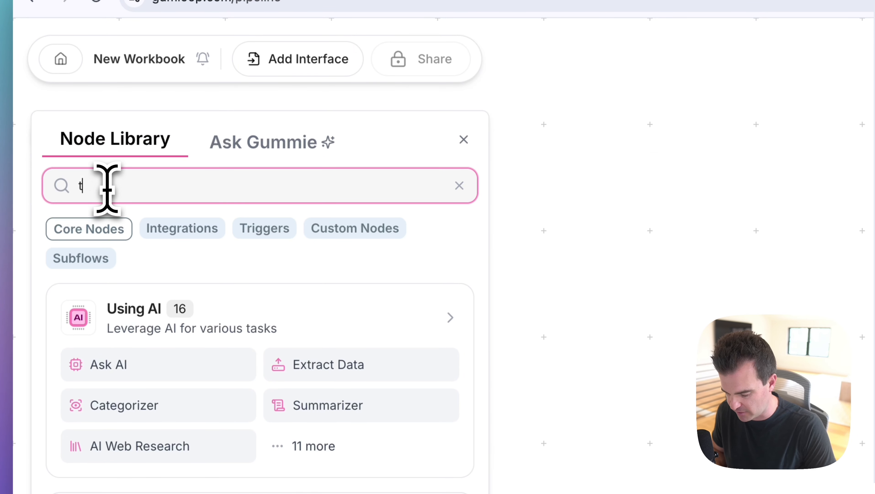
pyautogui.write('ype')
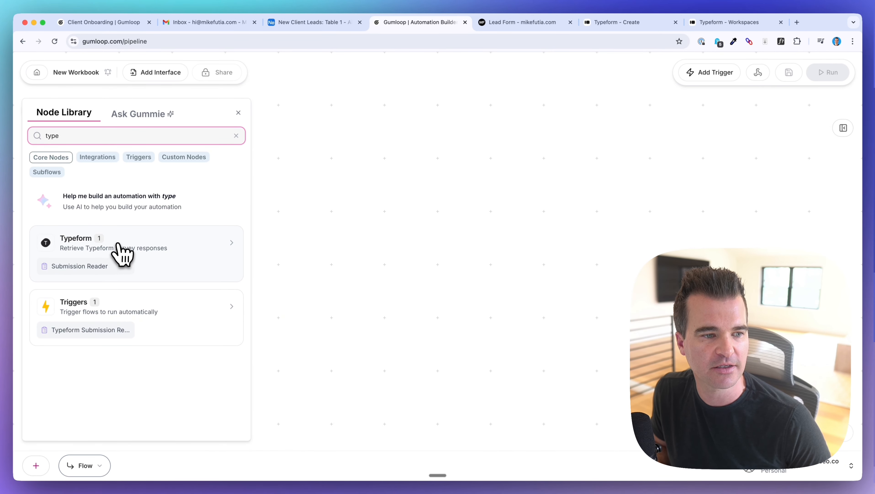
pyautogui.moveTo(159, 250)
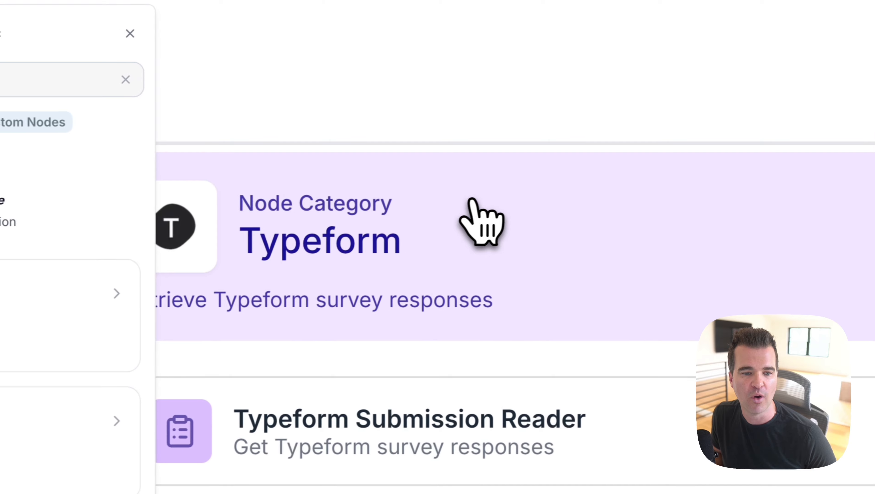
pyautogui.scroll(-5, 486, 198)
pyautogui.moveTo(500, 203); pyautogui.dragTo(513, 144)
pyautogui.moveTo(465, 172); pyautogui.dragTo(505, 88)
pyautogui.click(294, 75)
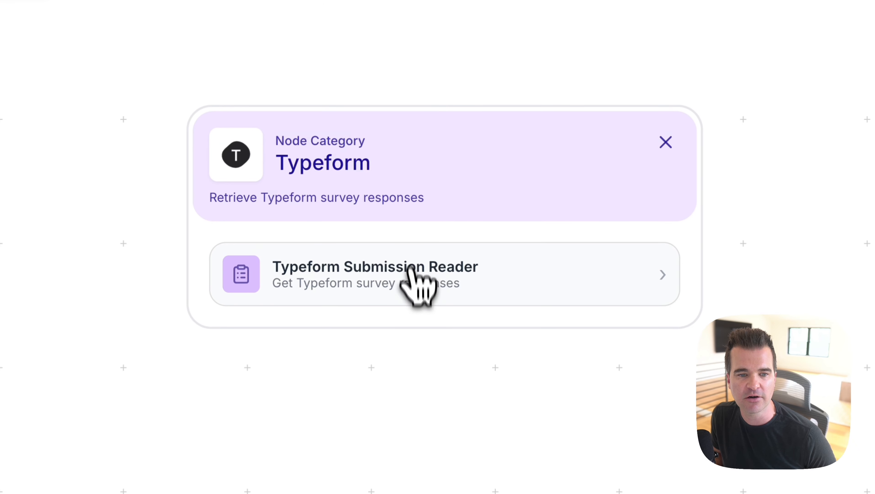
pyautogui.click(416, 242)
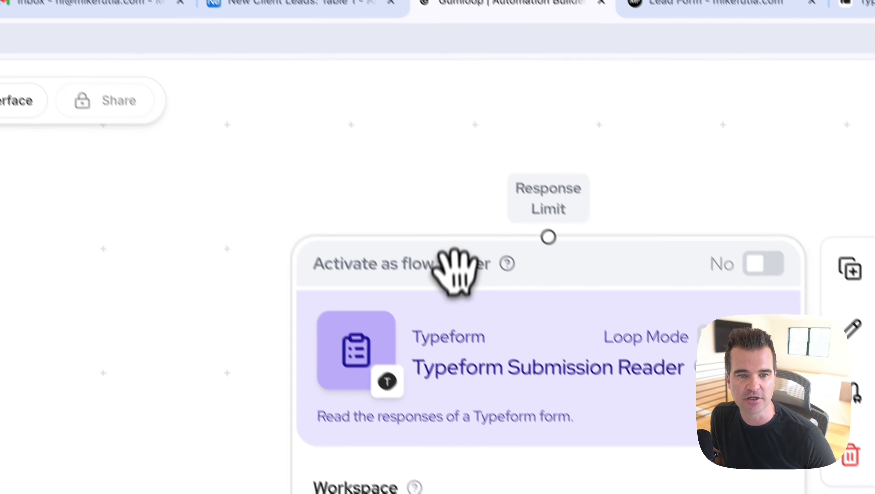
# Step: Activate the Typeform Submission Reader node as the flow trigger
pyautogui.moveTo(317, 152); pyautogui.dragTo(282, 67)
pyautogui.scroll(-2, 411, 228)
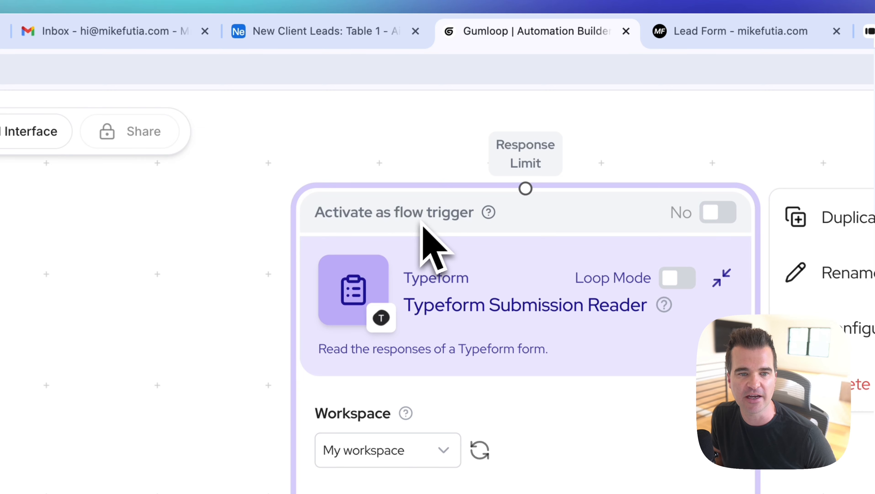
pyautogui.scroll(-2, 405, 212)
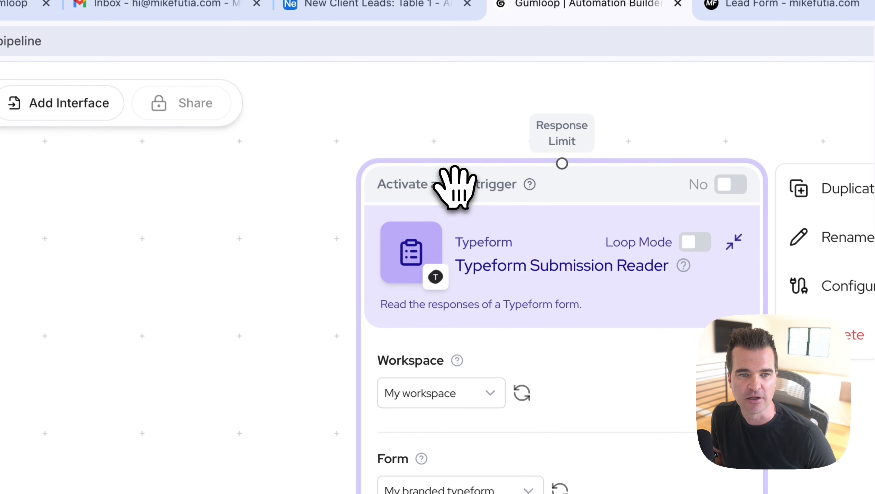
pyautogui.moveTo(455, 187); pyautogui.dragTo(443, 224)
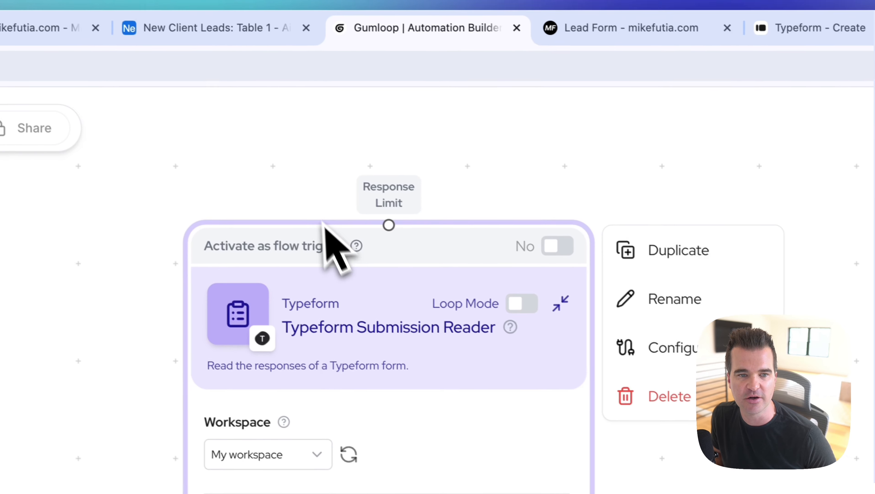
pyautogui.click(567, 249)
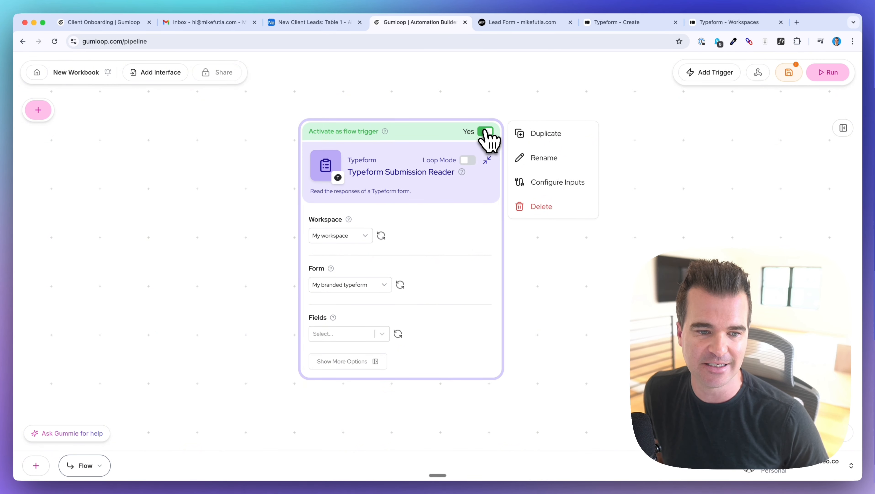
# Step: Switch to Typeform and open My branded typeform from the workspace
pyautogui.click(629, 22)
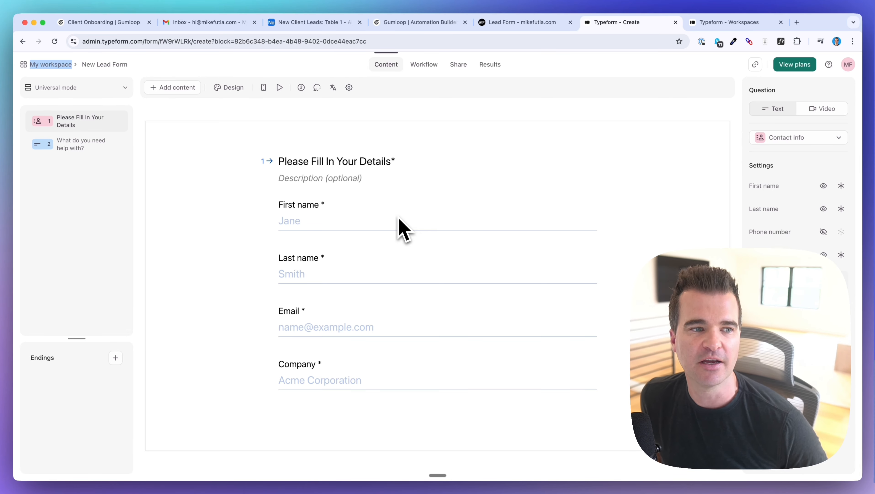
pyautogui.click(727, 22)
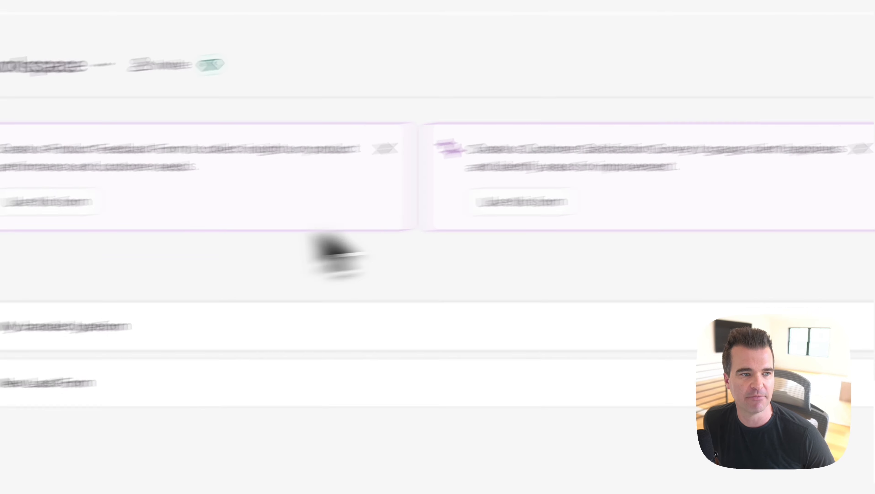
pyautogui.click(127, 131)
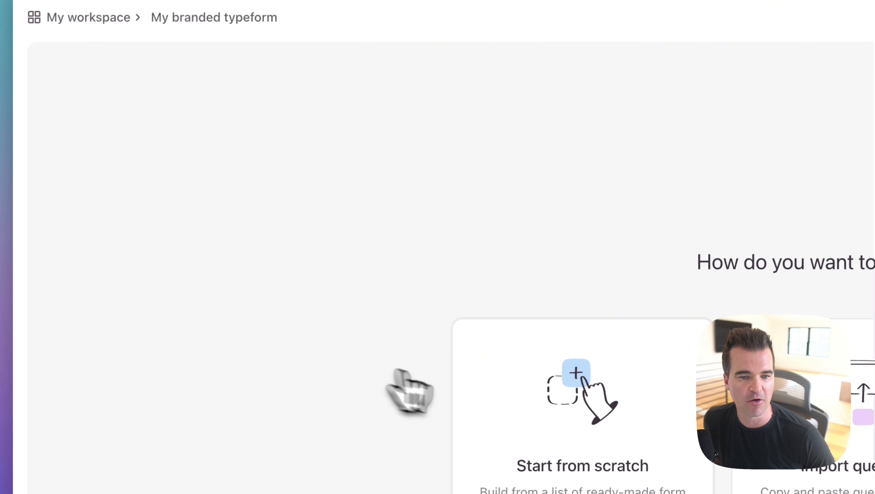
# Step: Start the form from scratch with a Contact Info question, hiding the phone number and making the other contact fields required
pyautogui.click(464, 387)
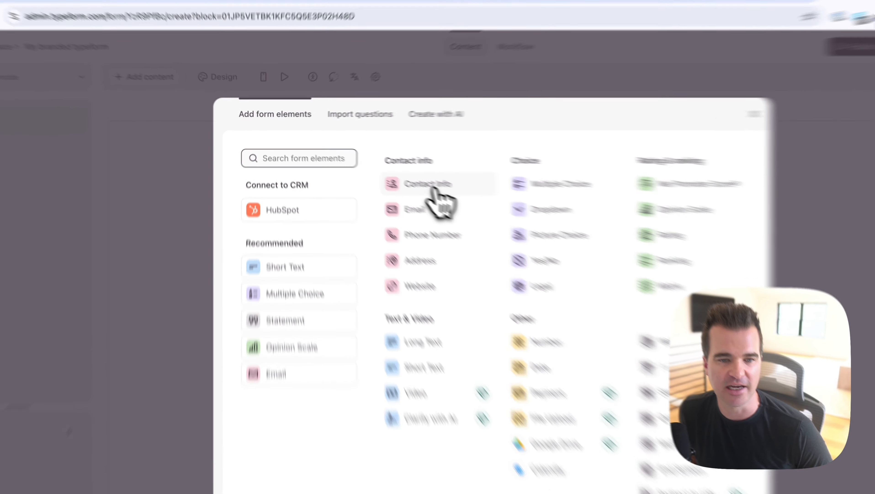
pyautogui.click(390, 169)
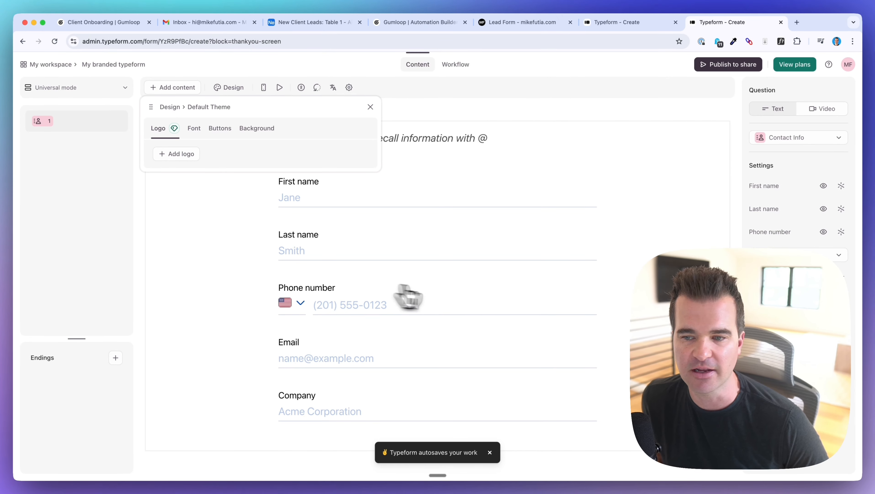
pyautogui.click(824, 233)
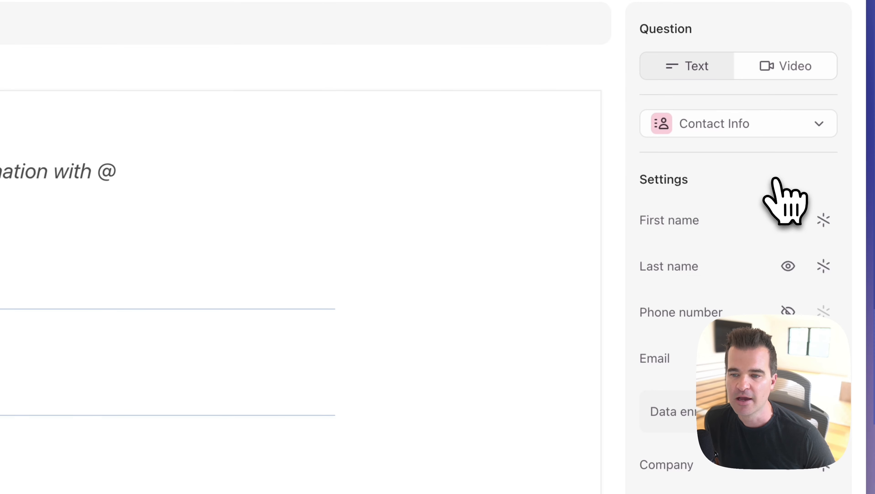
pyautogui.click(825, 219)
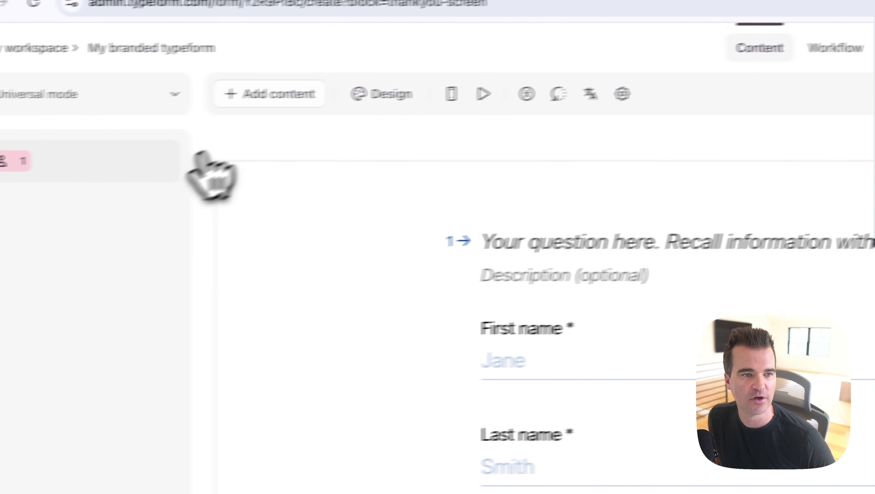
# Step: Add a Short Text question reading "What do you need help with" and publish the form
pyautogui.click(270, 94)
pyautogui.click(490, 381)
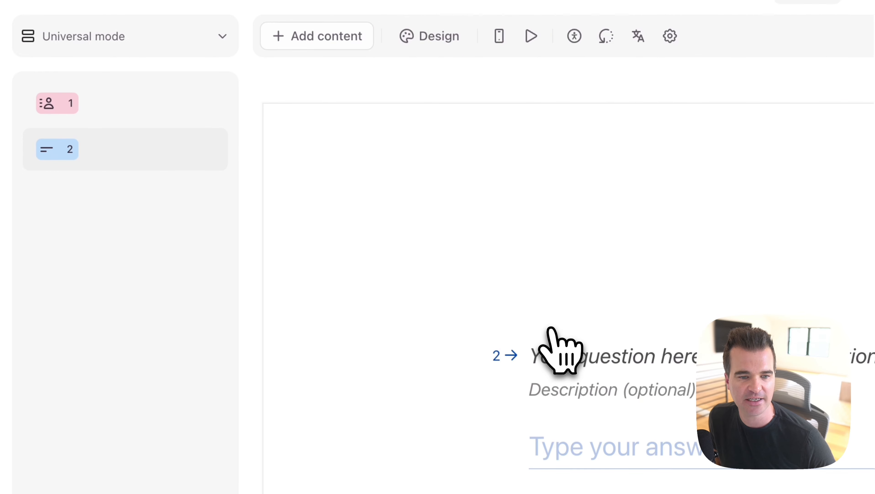
pyautogui.click(588, 365)
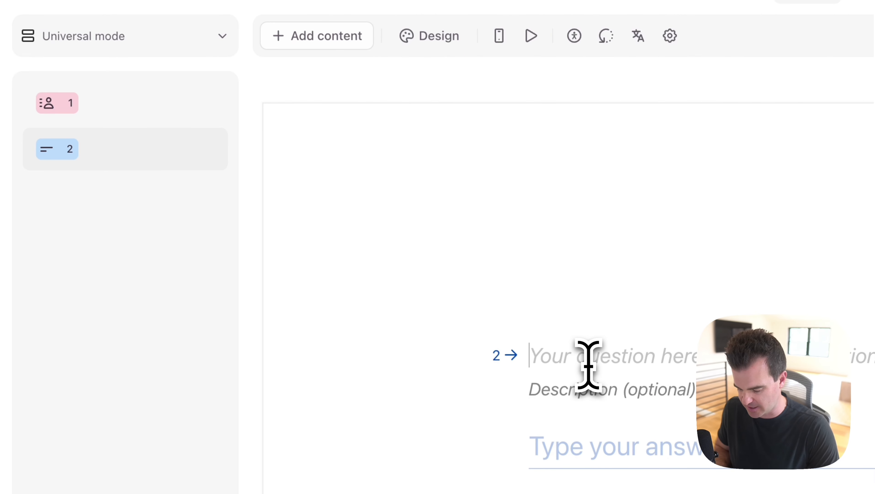
pyautogui.write('What do you need help with')
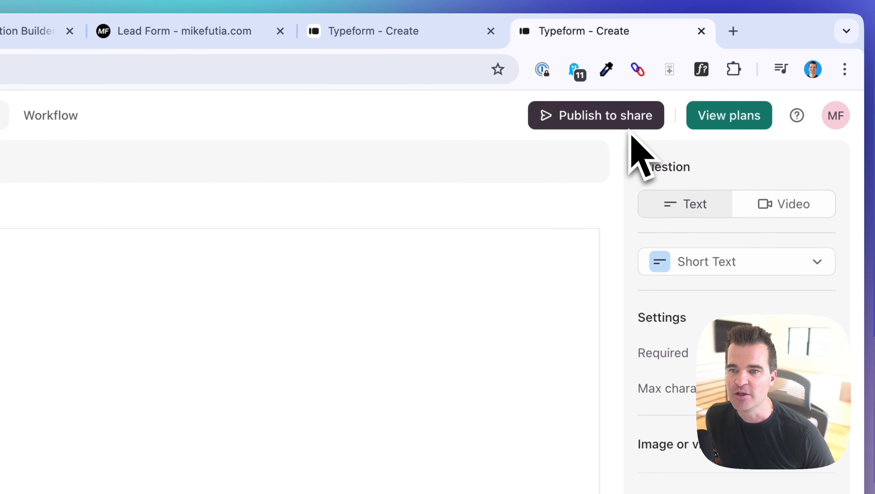
pyautogui.click(825, 118)
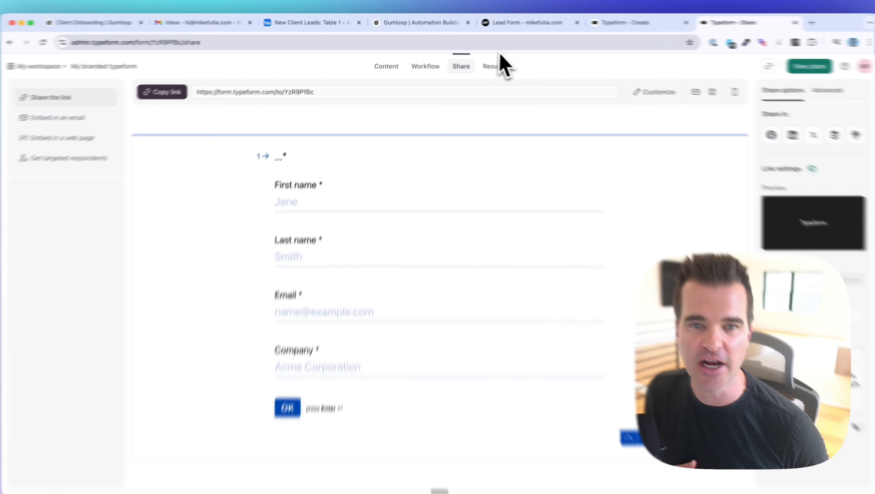
# Step: Switch to Gumloop and go through the personal settings to the Credentials page to examine where credentials are added
pyautogui.click(505, 22)
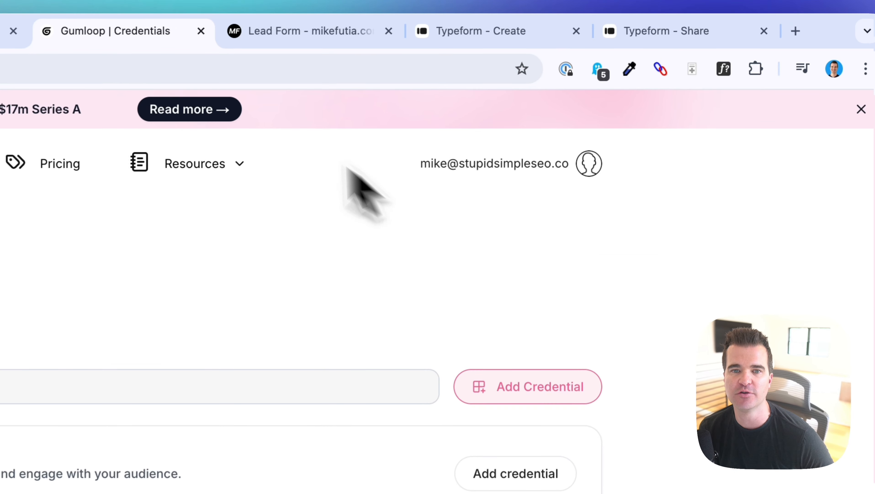
pyautogui.click(713, 90)
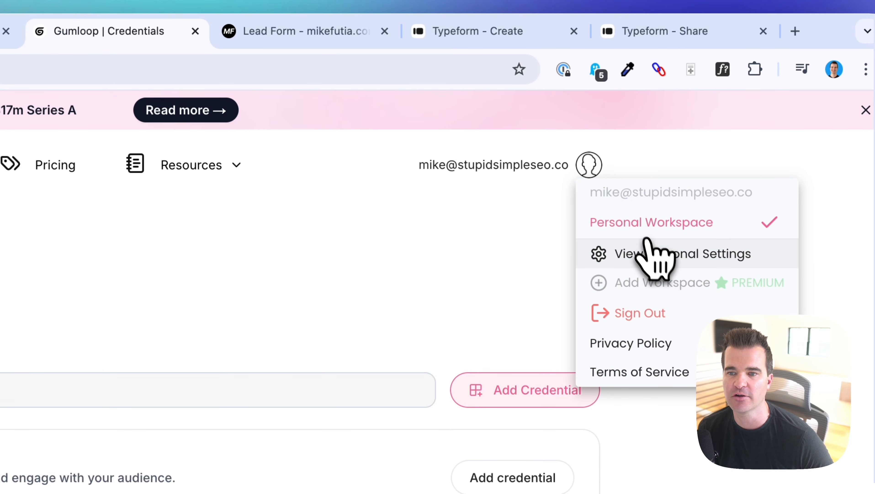
pyautogui.click(650, 252)
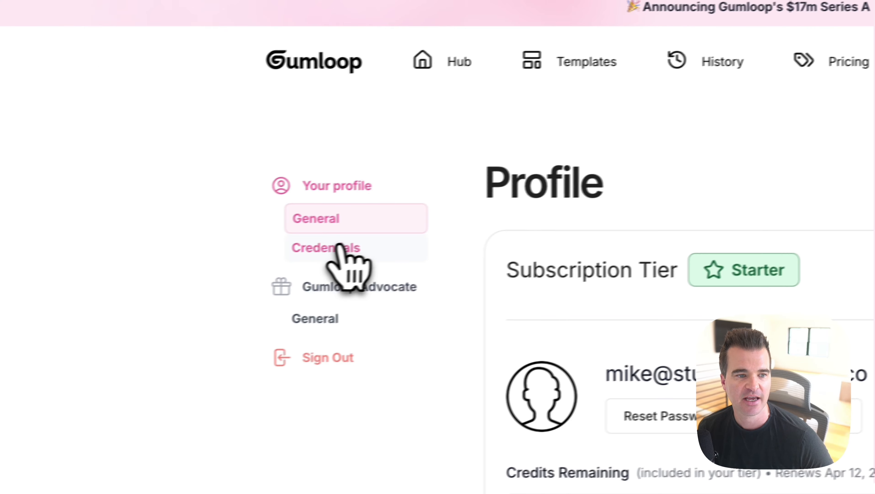
pyautogui.click(348, 265)
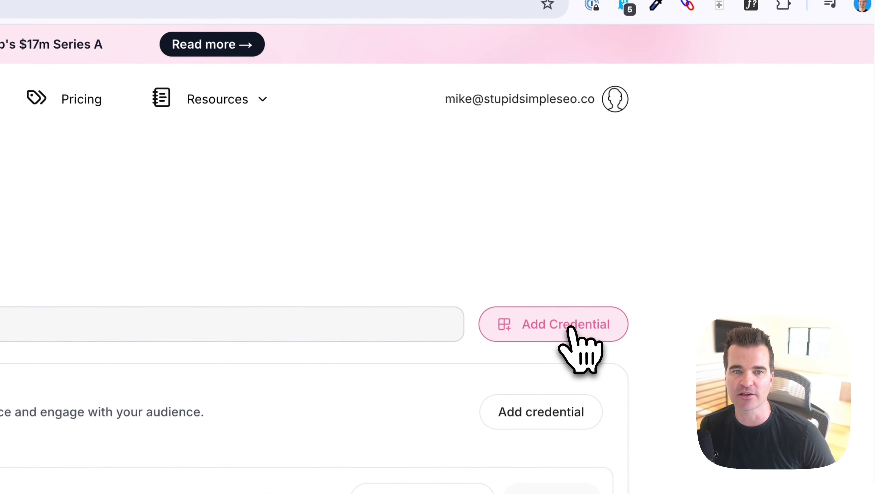
# Step: Return to the new flow, set the Typeform Submission Reader to My workspace and New Lead Form, and save the flow
pyautogui.click(373, 34)
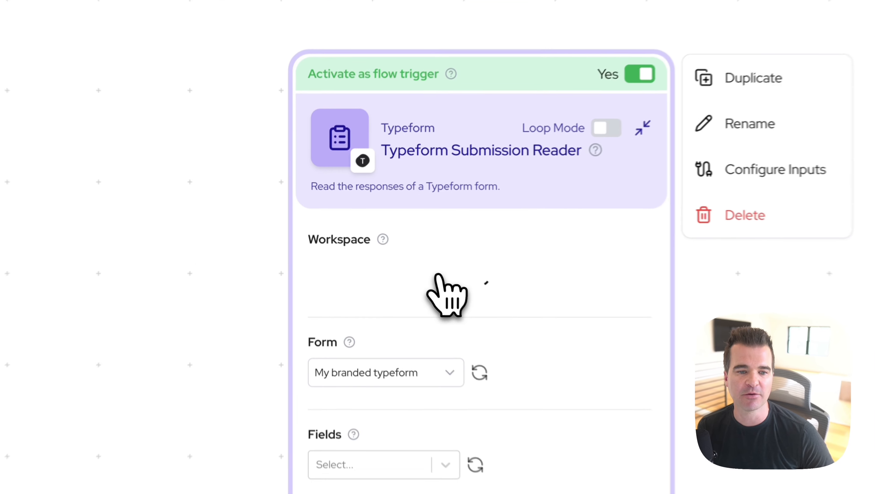
pyautogui.click(342, 235)
pyautogui.click(374, 272)
pyautogui.click(389, 304)
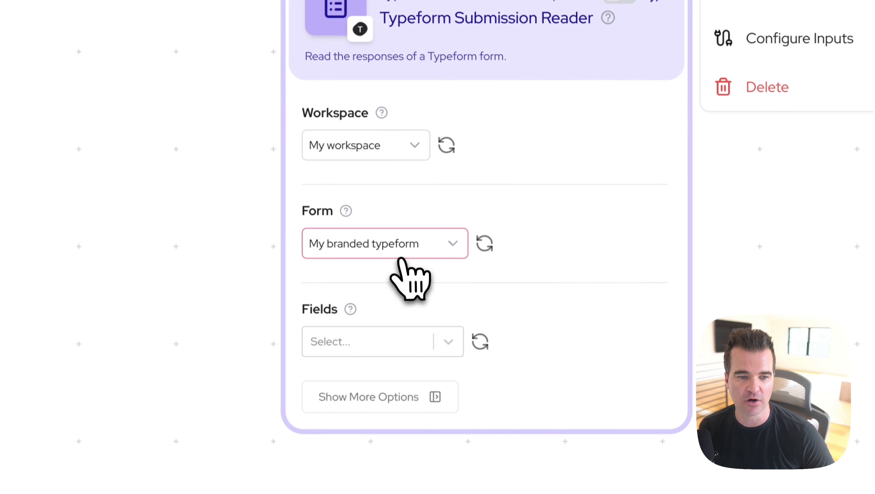
pyautogui.click(402, 378)
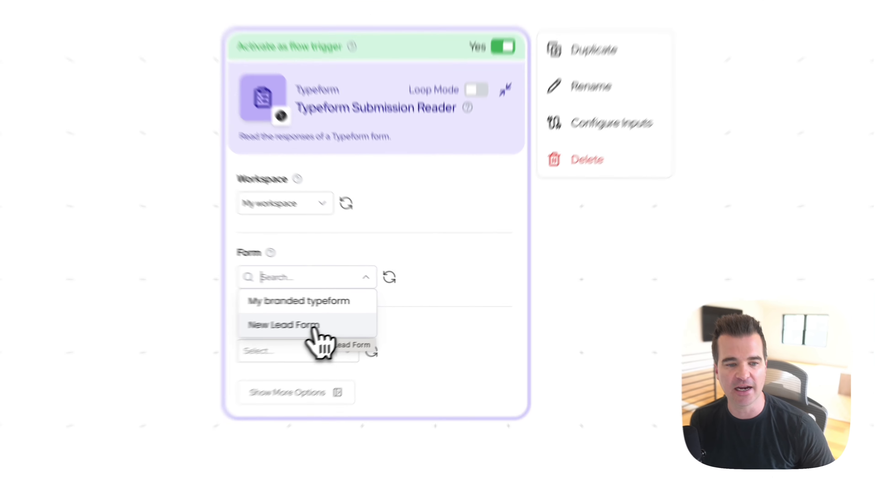
pyautogui.click(360, 317)
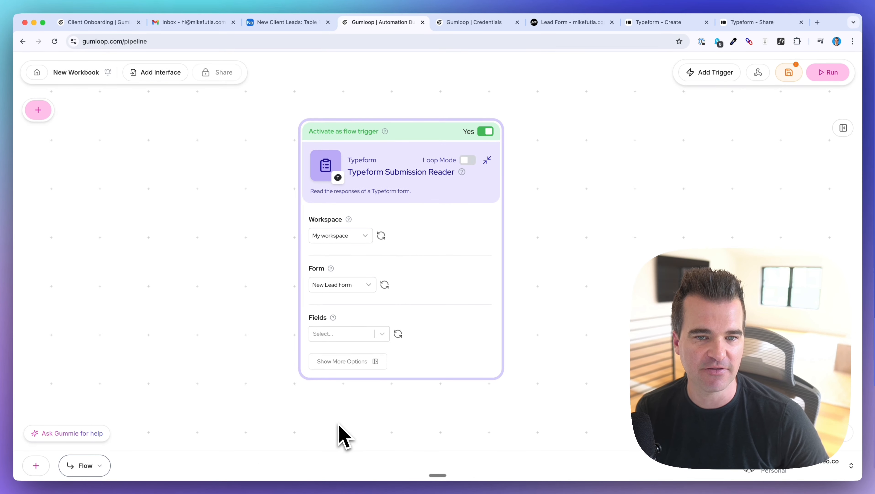
pyautogui.click(789, 72)
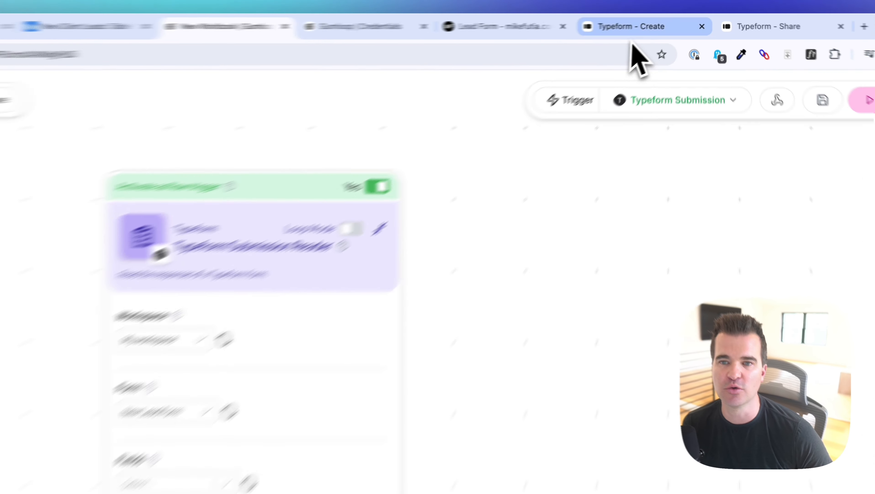
# Step: Switch to New Lead Form in Typeform and examine its contact details question and its help question
pyautogui.click(659, 22)
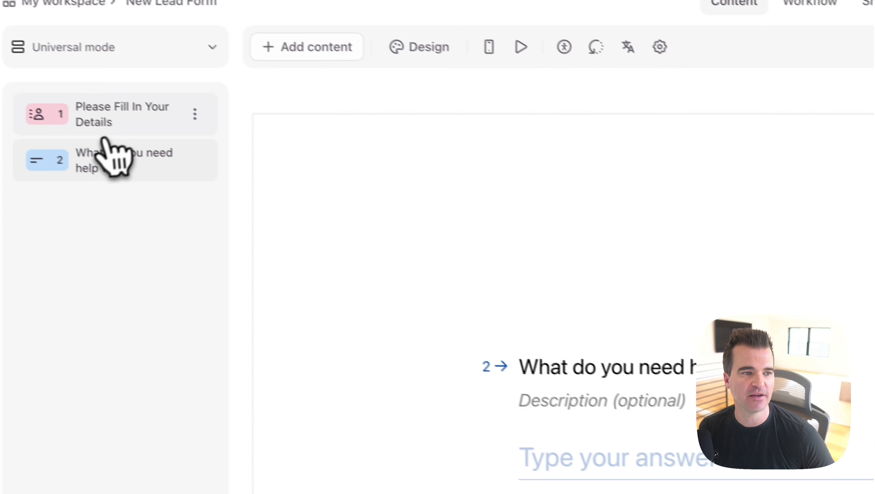
pyautogui.click(131, 138)
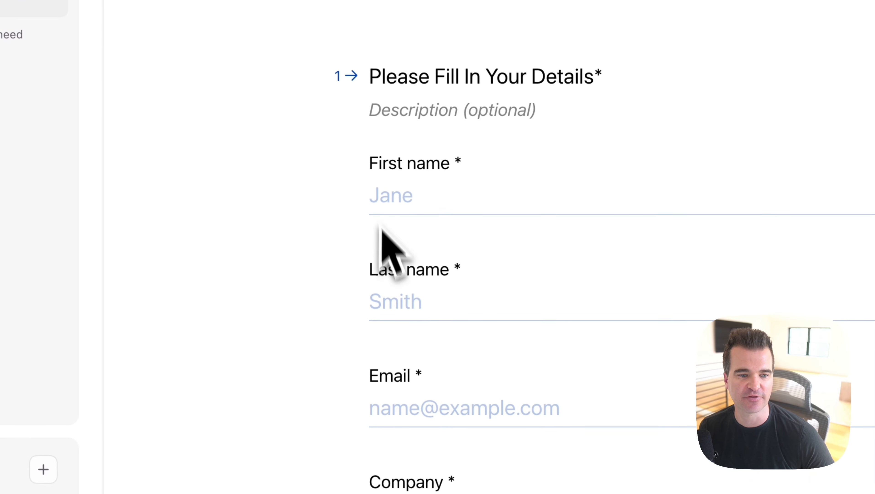
pyautogui.click(150, 98)
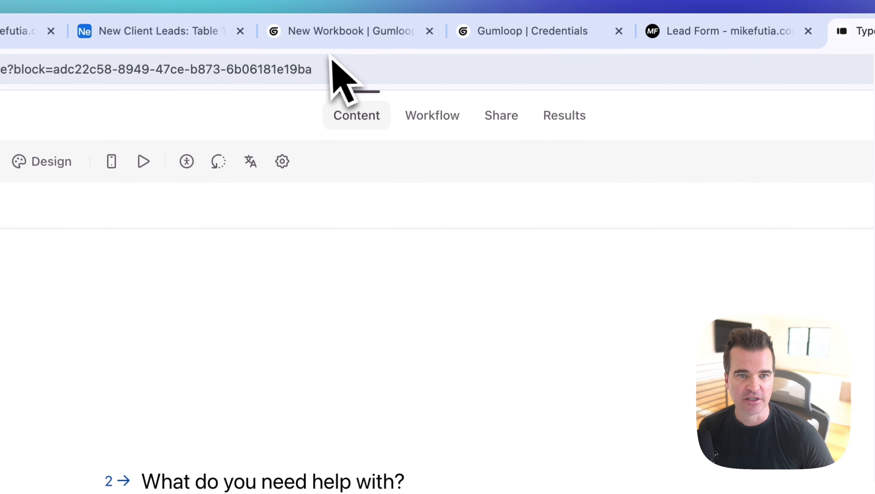
# Step: Return to the Gumloop flow and select the fields Please Fill In Your Details and What do you need help with? in the Typeform Submission Reader
pyautogui.click(328, 36)
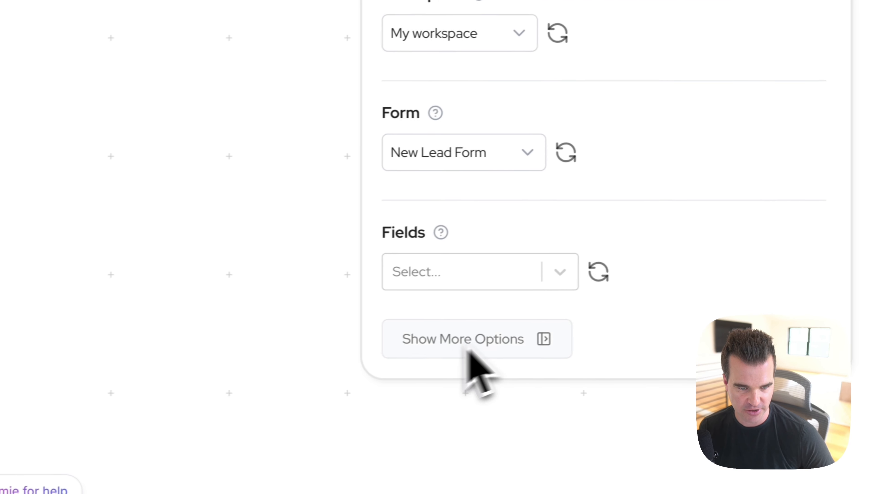
pyautogui.click(511, 285)
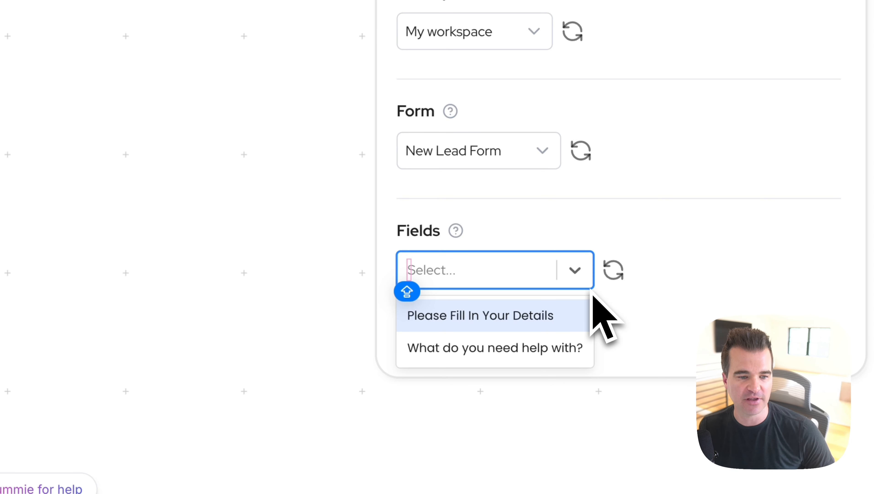
pyautogui.click(471, 323)
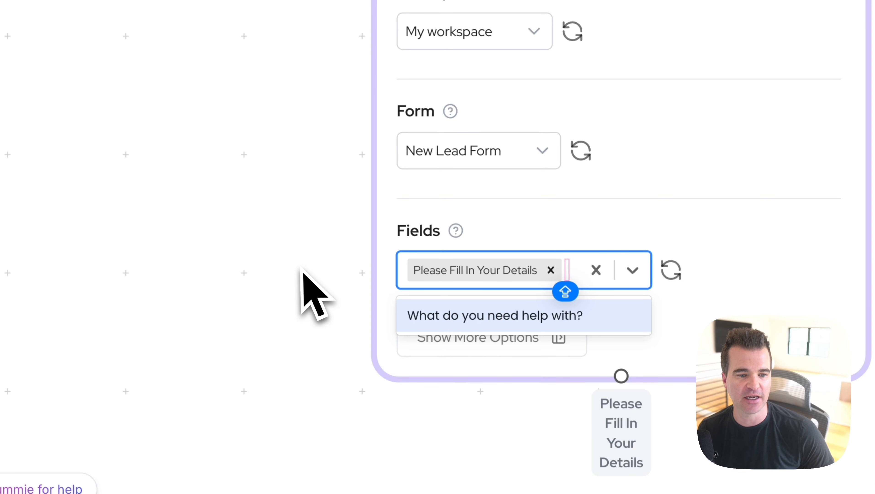
pyautogui.click(456, 317)
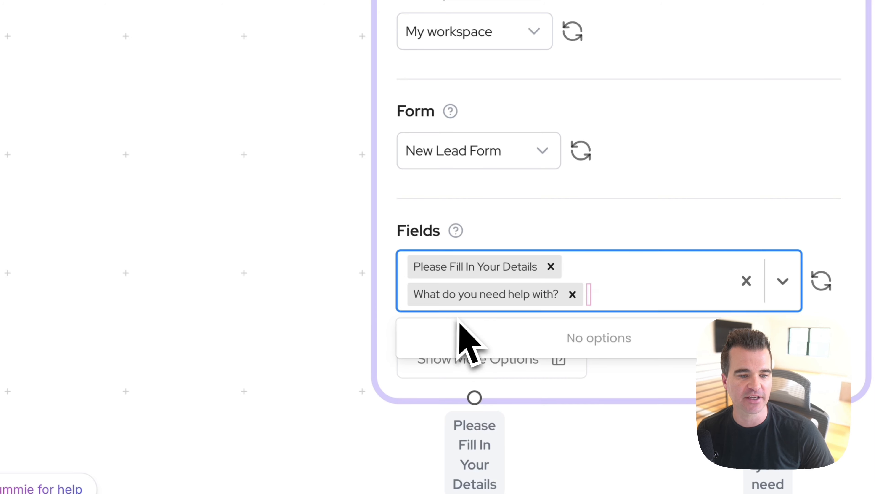
pyautogui.click(373, 227)
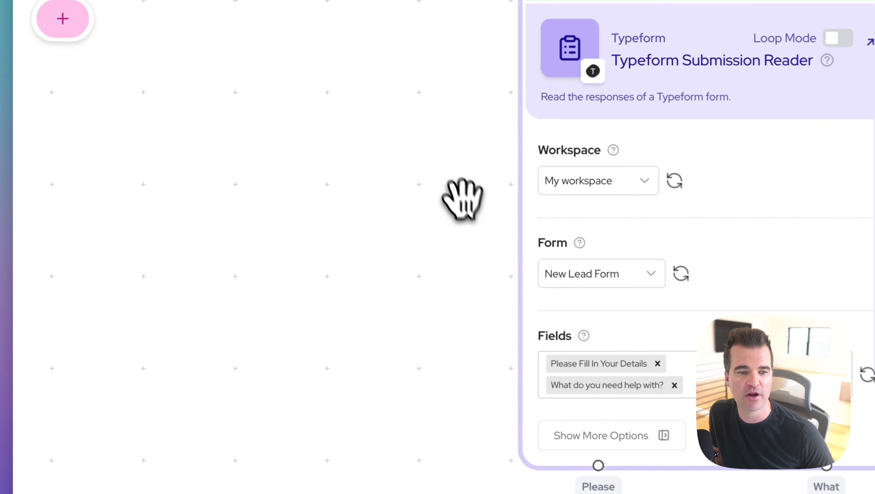
pyautogui.moveTo(240, 210); pyautogui.dragTo(240, 200)
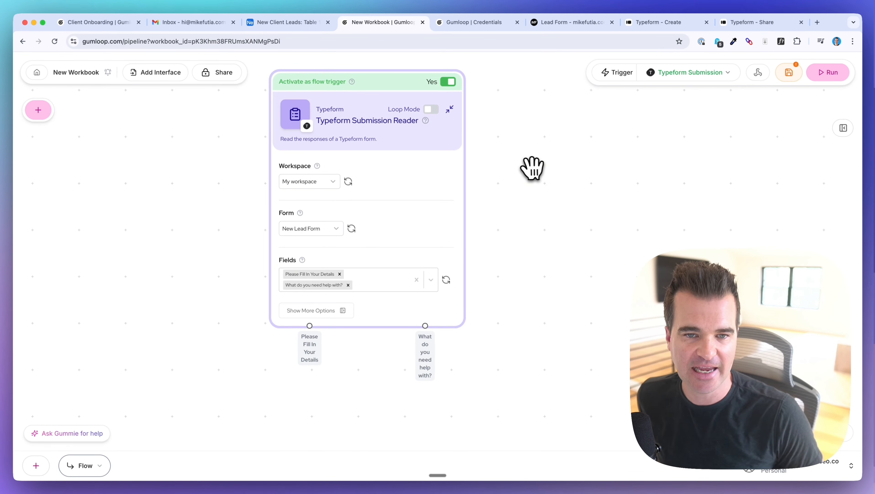
# Step: Examine the two field outputs of the Typeform Submission Reader
pyautogui.scroll(-5, 525, 172)
pyautogui.moveTo(524, 173); pyautogui.dragTo(512, 208)
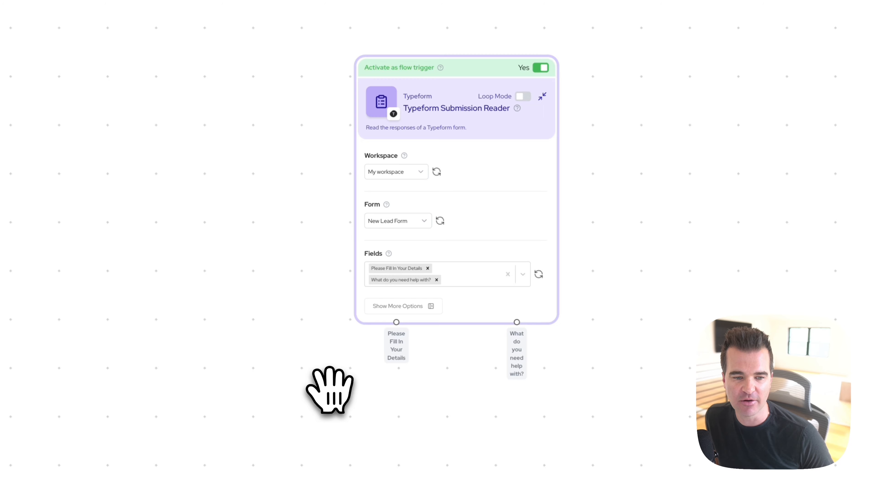
pyautogui.moveTo(329, 390); pyautogui.dragTo(387, 390)
pyautogui.moveTo(346, 299); pyautogui.dragTo(349, 263)
pyautogui.moveTo(352, 348); pyautogui.dragTo(353, 291)
pyautogui.scroll(4, 440, 277)
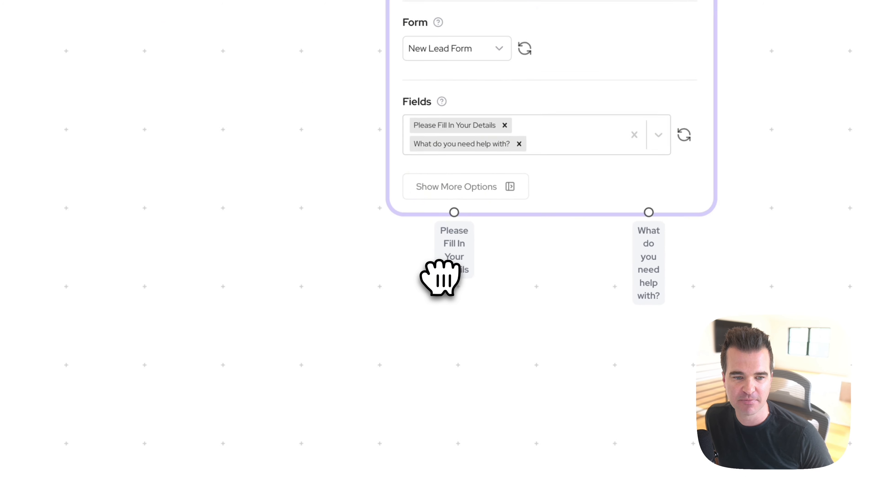
pyautogui.scroll(2, 440, 277)
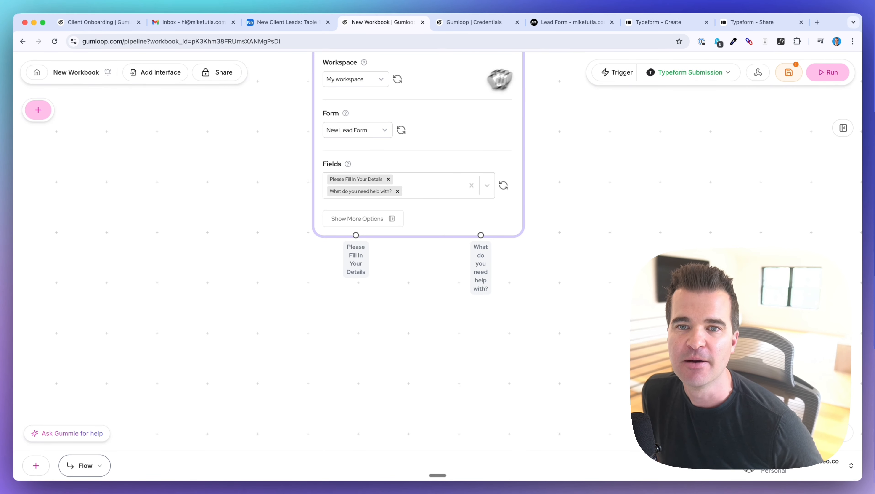
# Step: Compare the contact details question in Typeform with the columns of the New Client Leads table in Airtable, and return to the Gumloop flow
pyautogui.click(662, 22)
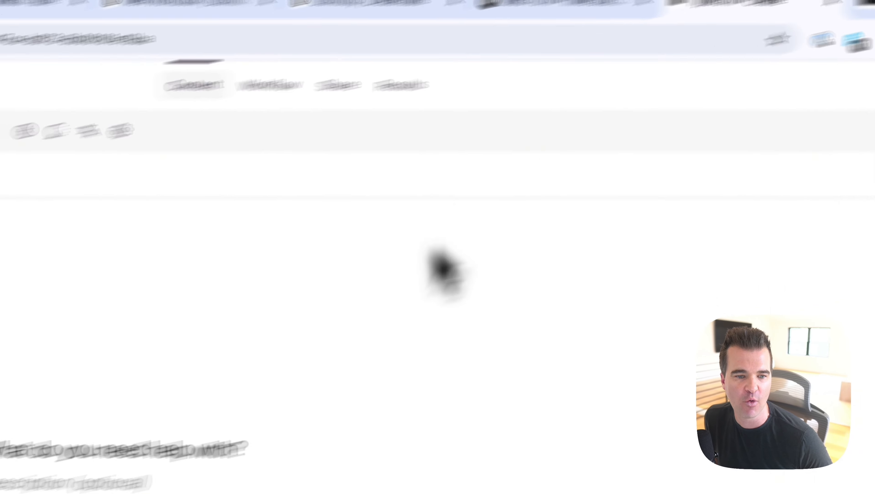
pyautogui.click(114, 103)
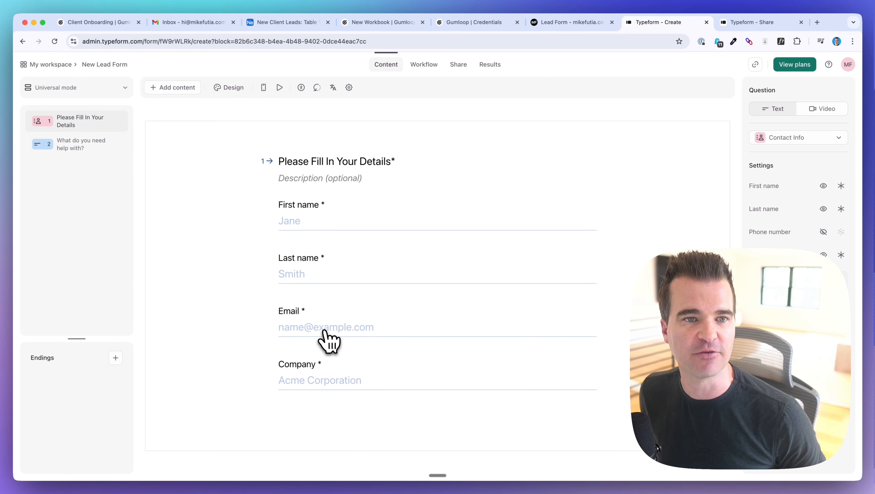
pyautogui.click(398, 22)
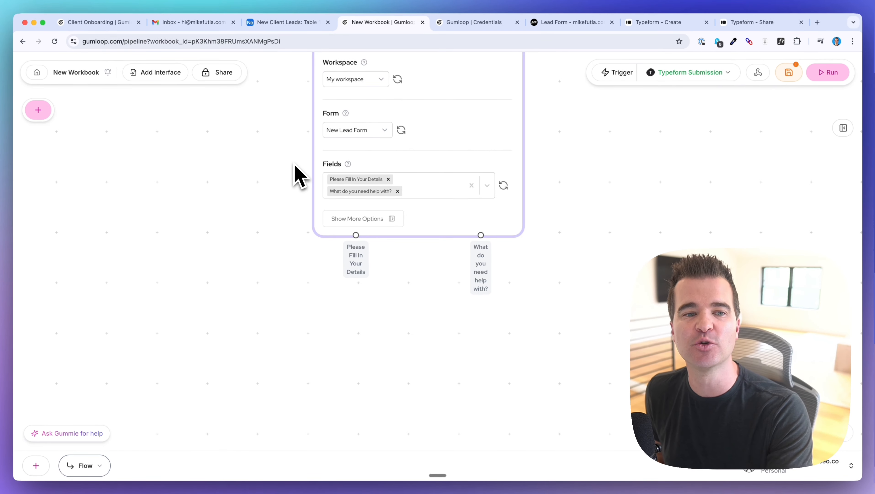
pyautogui.click(287, 22)
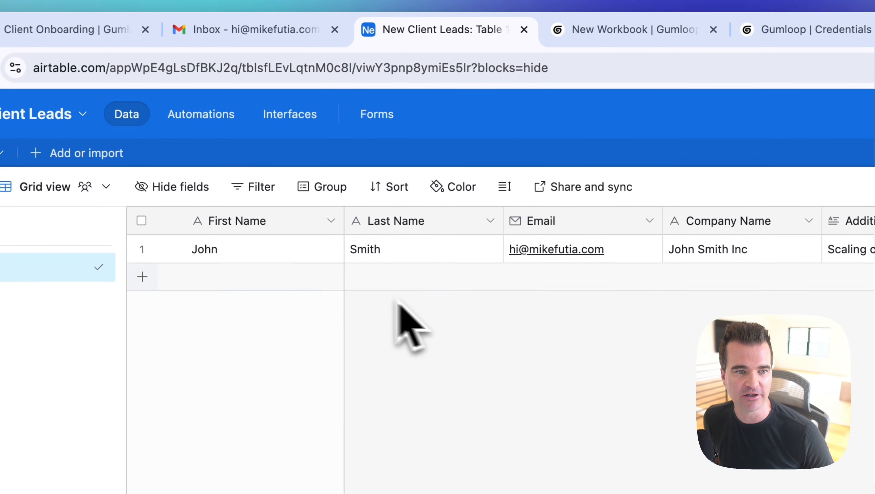
pyautogui.click(618, 30)
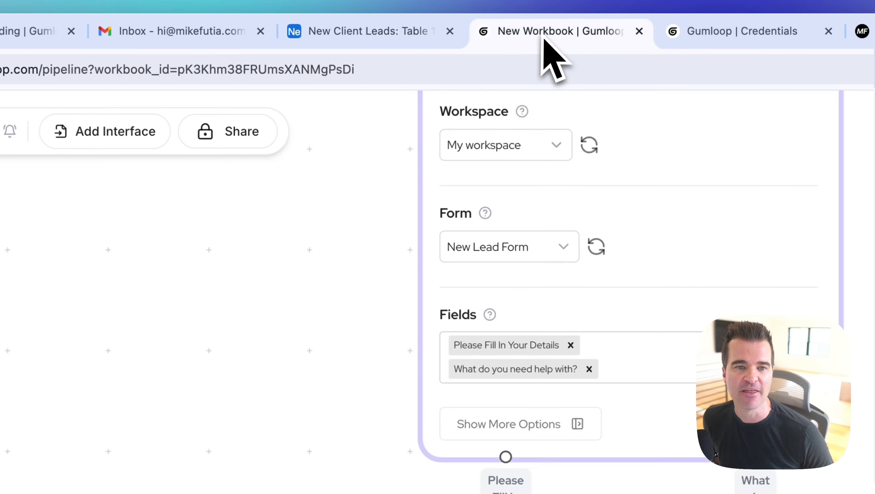
# Step: Add an Extract Data node below the Typeform Submission Reader and connect the Please Fill In Your Details output to its text input
pyautogui.scroll(-5, 412, 411)
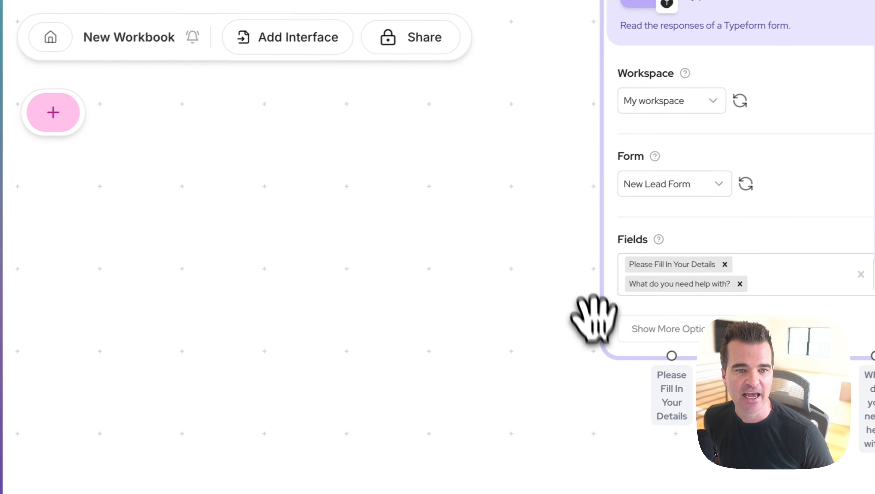
pyautogui.moveTo(360, 314); pyautogui.dragTo(369, 491)
pyautogui.moveTo(562, 390); pyautogui.dragTo(569, 348)
pyautogui.scroll(3, 571, 323)
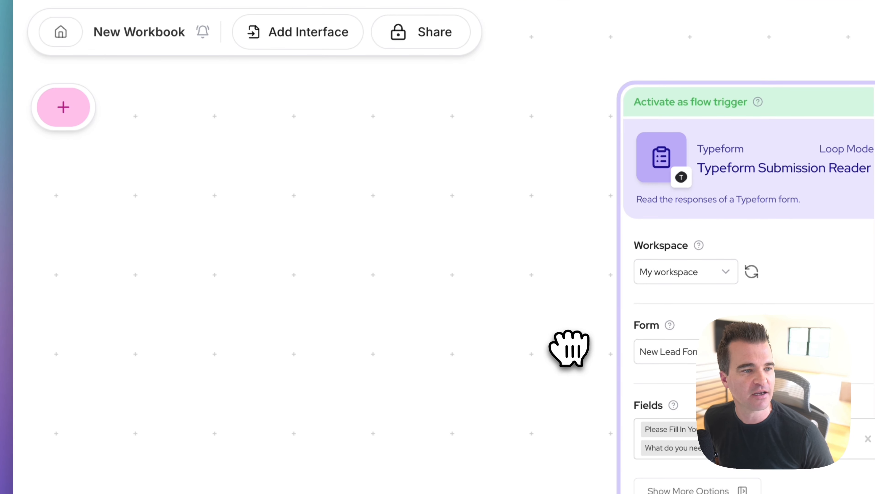
pyautogui.click(68, 122)
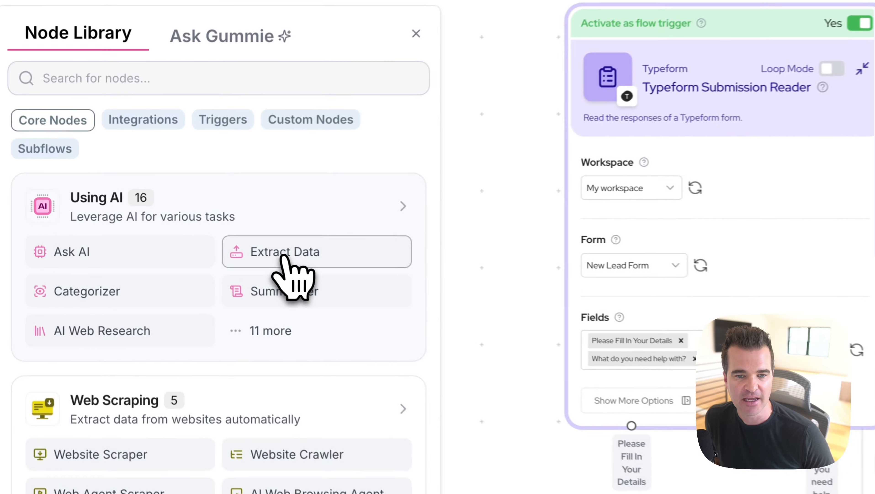
pyautogui.click(168, 225)
pyautogui.moveTo(603, 150); pyautogui.dragTo(307, 426)
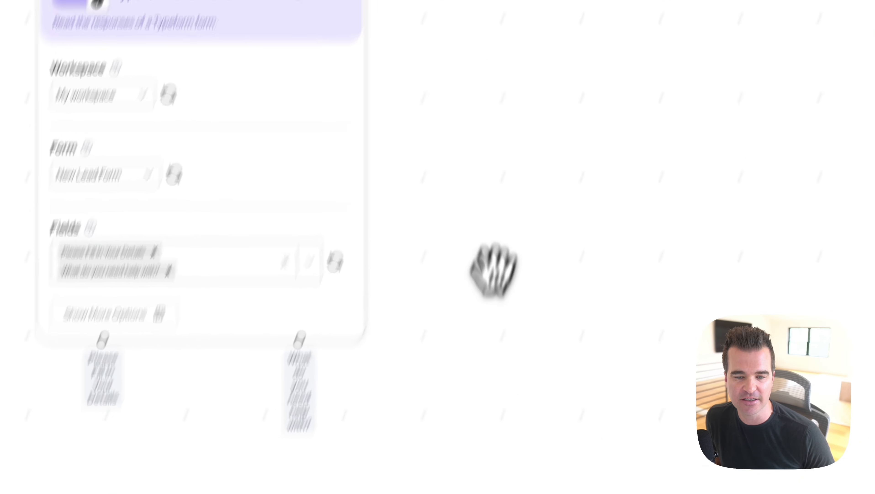
pyautogui.moveTo(494, 270); pyautogui.dragTo(523, 123)
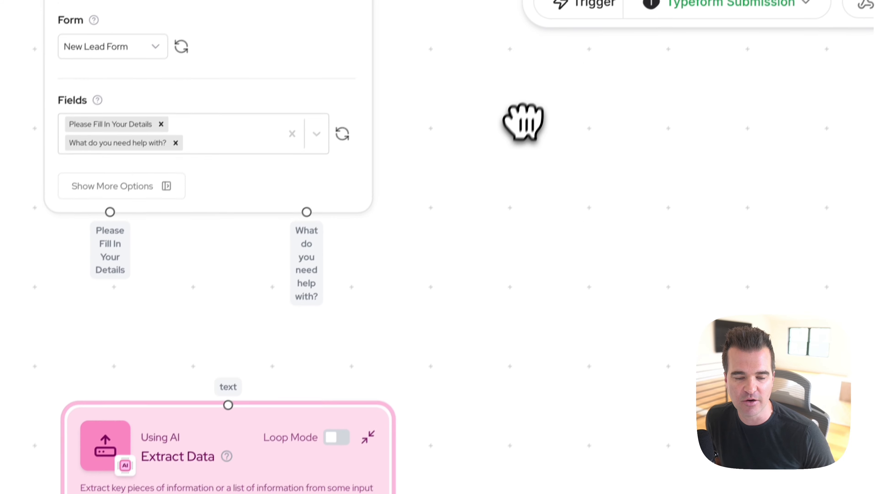
pyautogui.moveTo(456, 301); pyautogui.dragTo(418, 238)
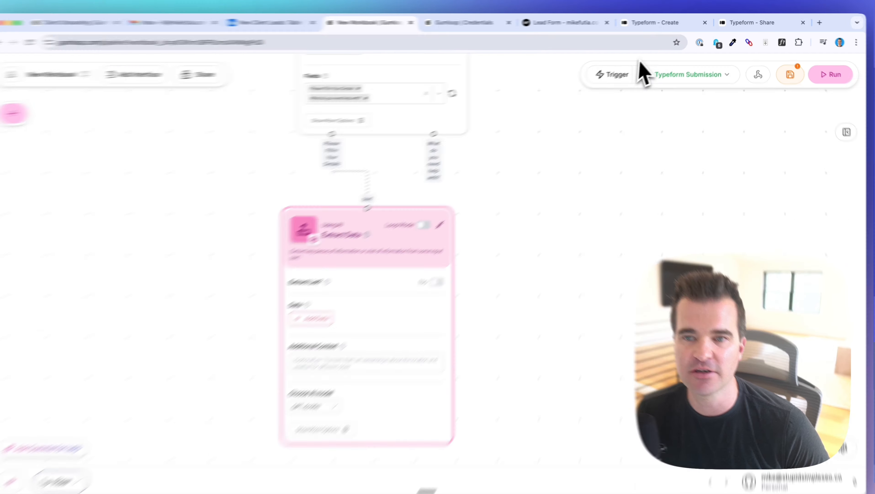
# Step: Check the contact fields in Typeform, return to the Gumloop flow and add a data item named First Name to the Extract Data node
pyautogui.click(653, 23)
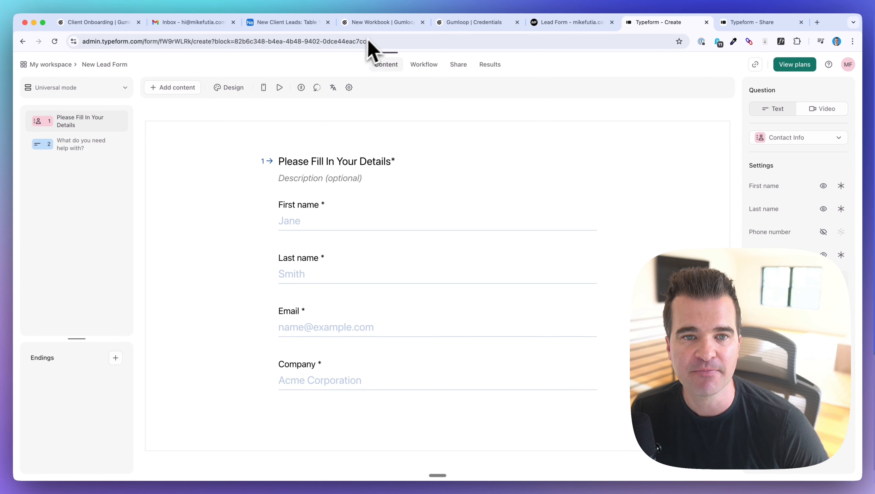
pyautogui.click(374, 24)
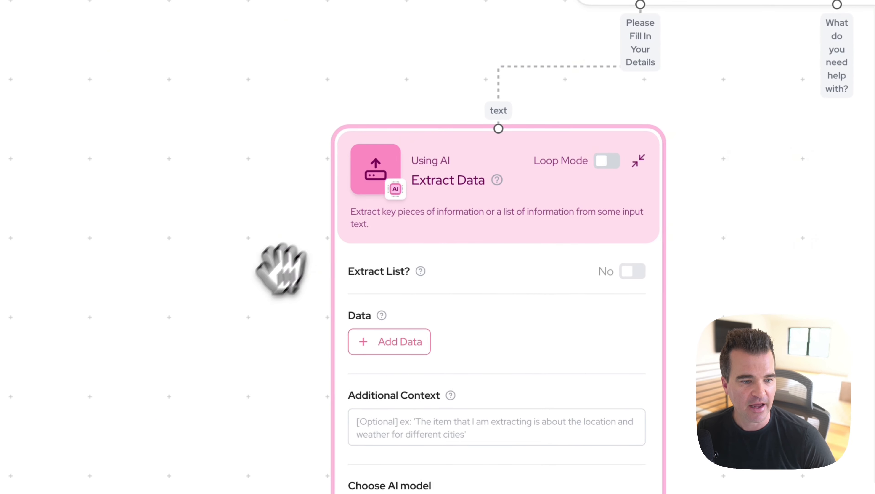
pyautogui.scroll(-5, 277, 249)
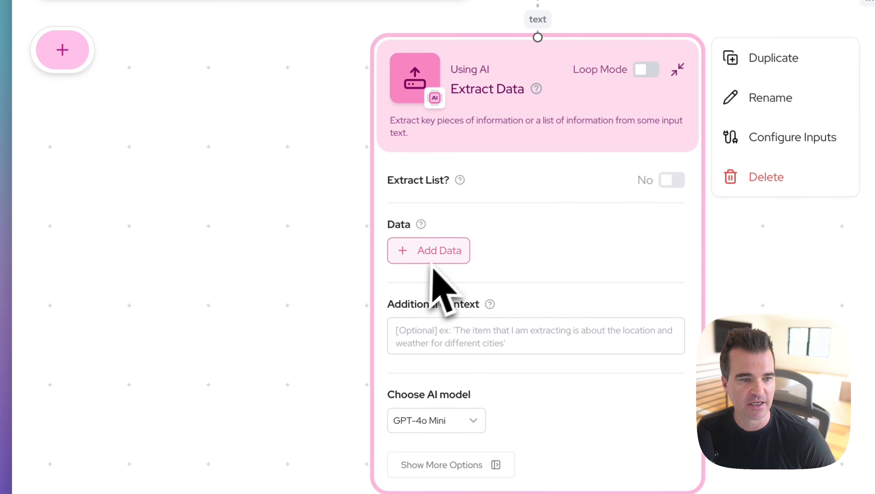
pyautogui.click(419, 254)
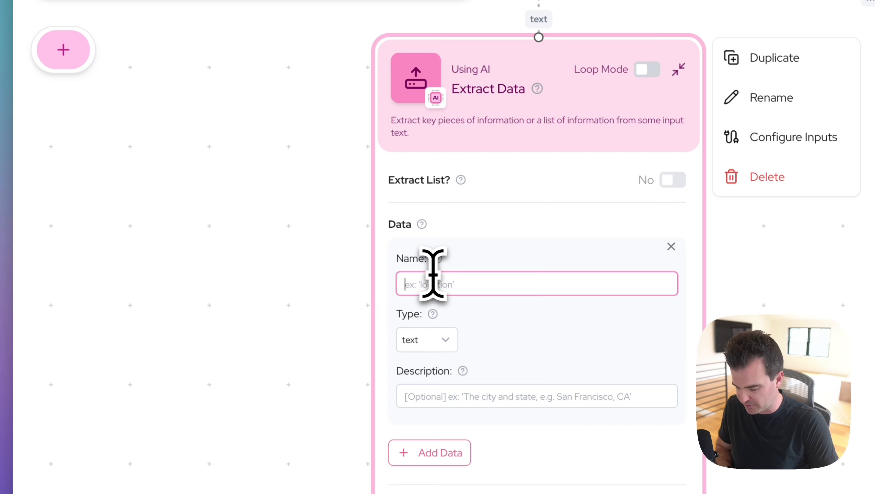
pyautogui.write('First Name')
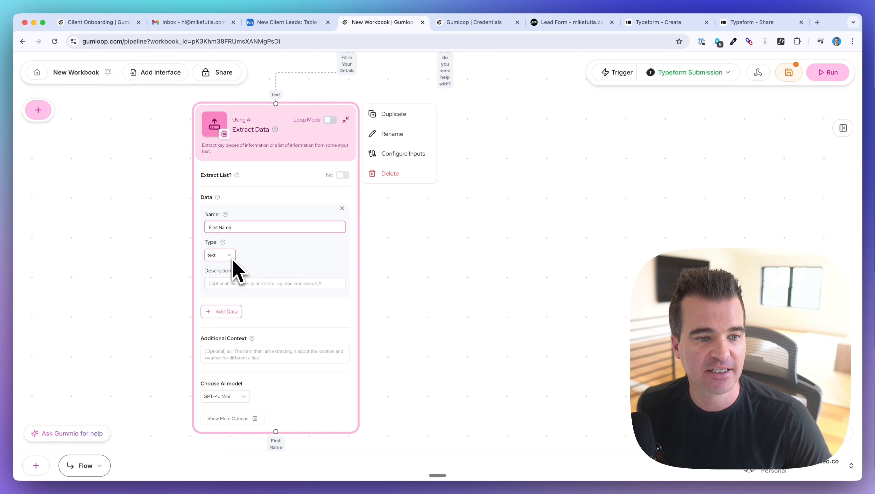
# Step: Add a second data item named Last Name to the Extract Data node
pyautogui.scroll(5, 174, 196)
pyautogui.moveTo(174, 196); pyautogui.dragTo(111, 201)
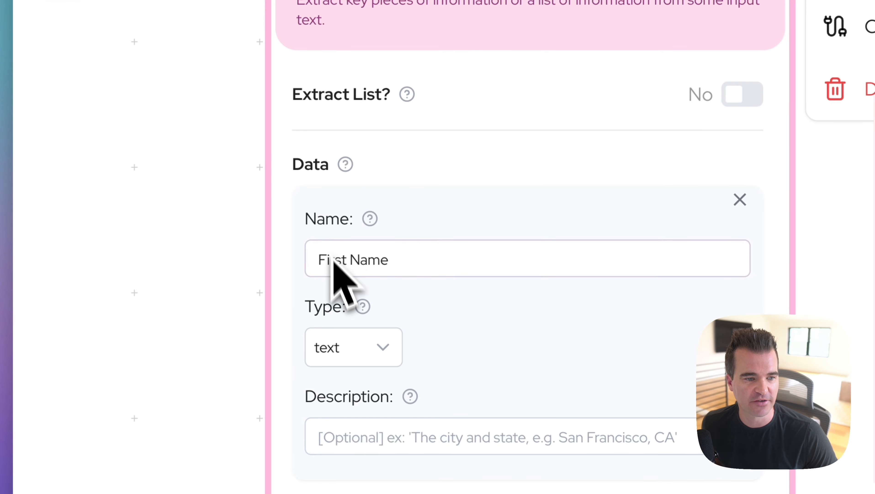
pyautogui.moveTo(242, 319); pyautogui.dragTo(254, 122)
pyautogui.click(356, 302)
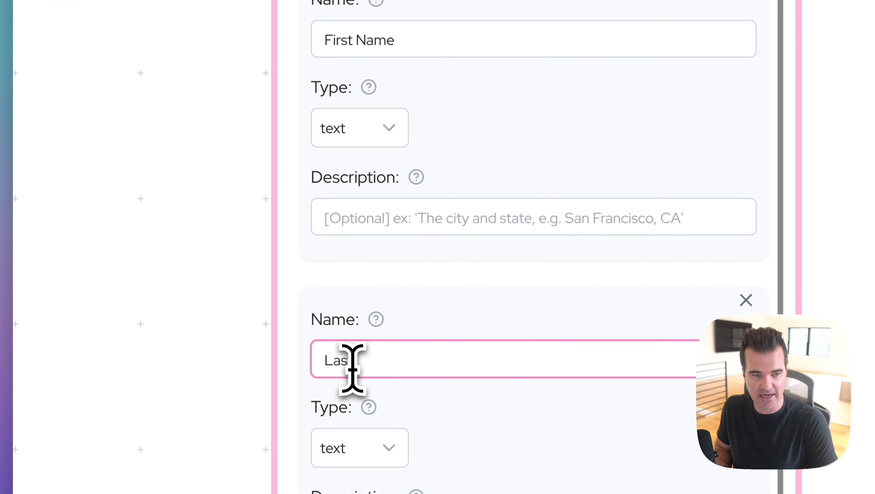
pyautogui.write('Last Name')
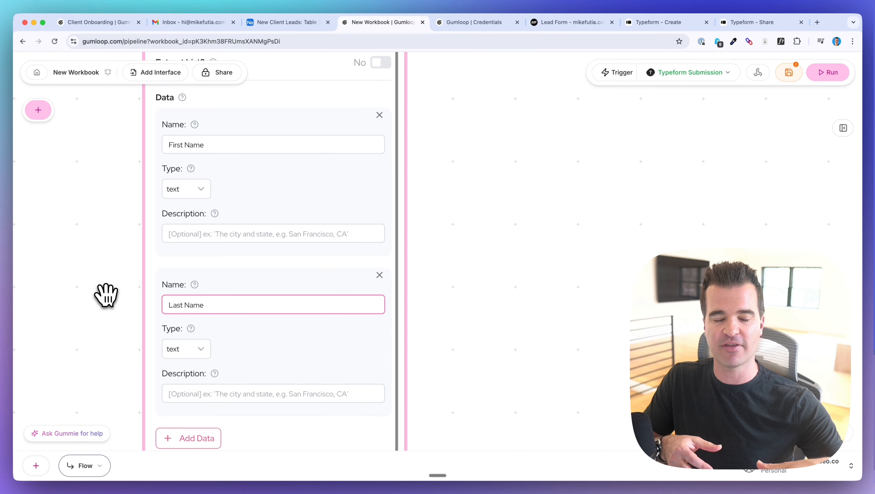
# Step: Check the next contact field in Typeform, return to the Gumloop flow and add a third Extract Data item named Email
pyautogui.scroll(-5, 106, 295)
pyautogui.moveTo(106, 294); pyautogui.dragTo(121, 238)
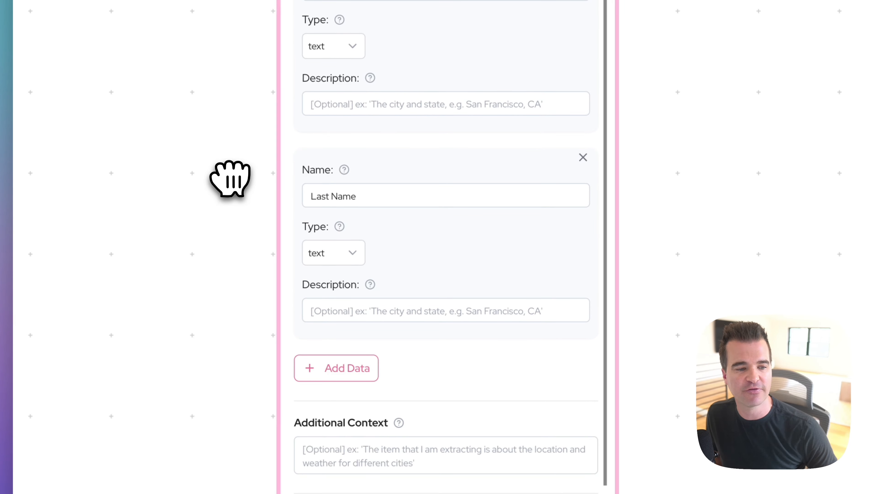
pyautogui.moveTo(230, 178); pyautogui.dragTo(232, 111)
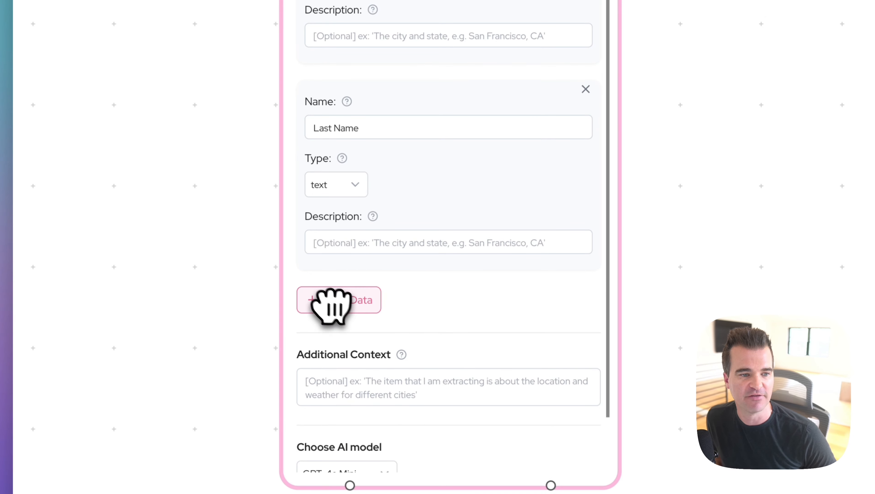
pyautogui.click(622, 31)
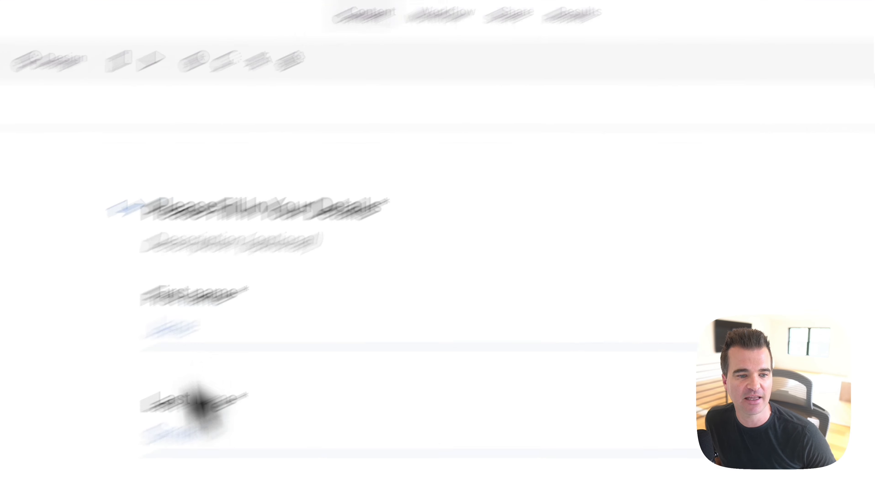
pyautogui.click(637, 26)
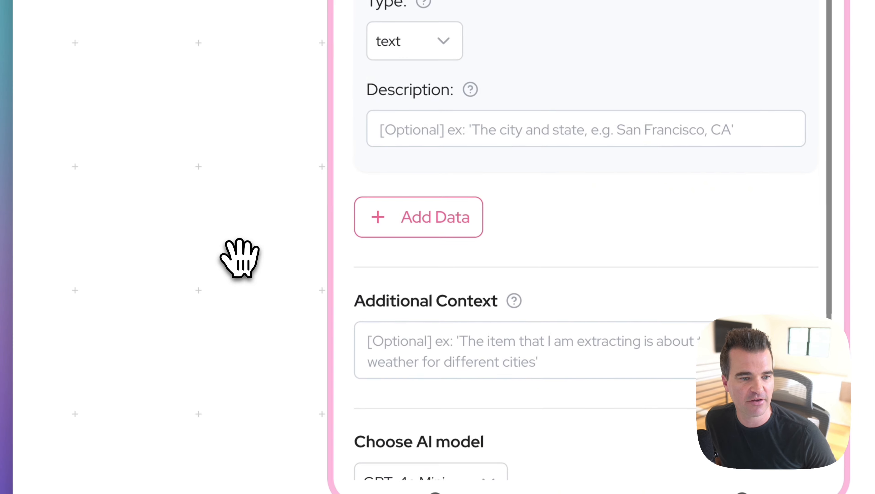
pyautogui.click(345, 111)
pyautogui.click(342, 145)
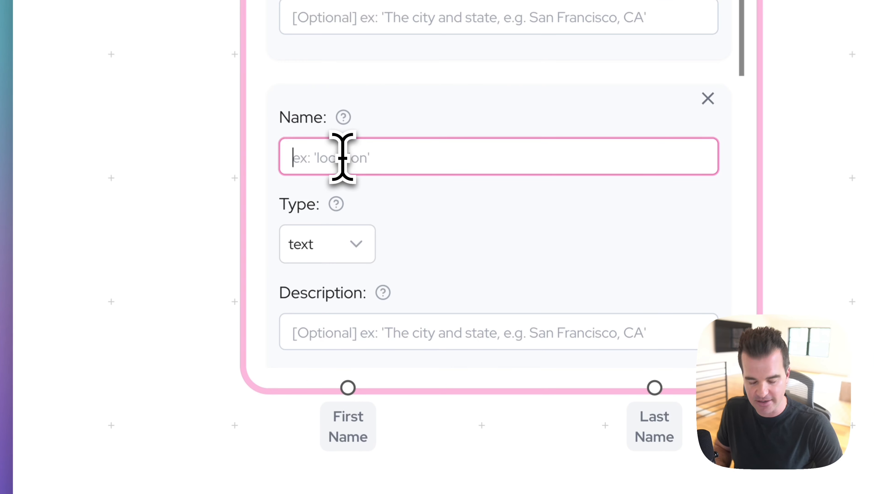
pyautogui.write('Email')
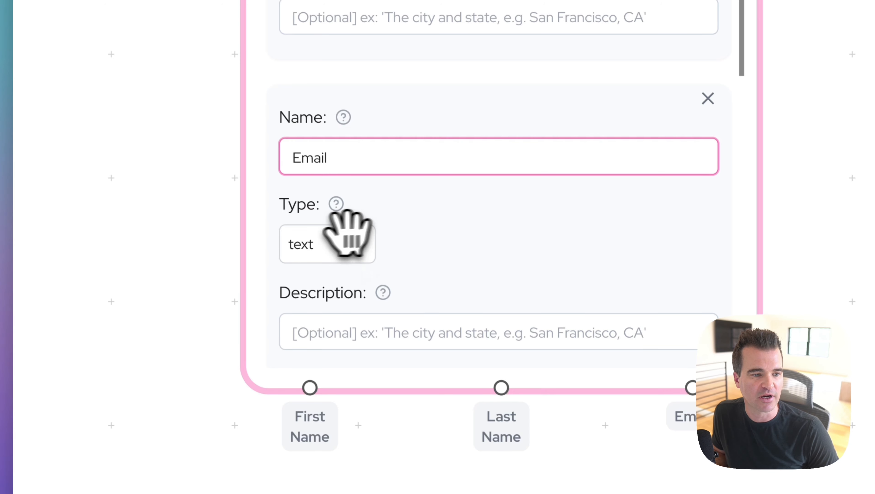
# Step: Check the next contact field in Typeform, return to the Gumloop flow and add a fourth Extract Data item named Company
pyautogui.click(655, 20)
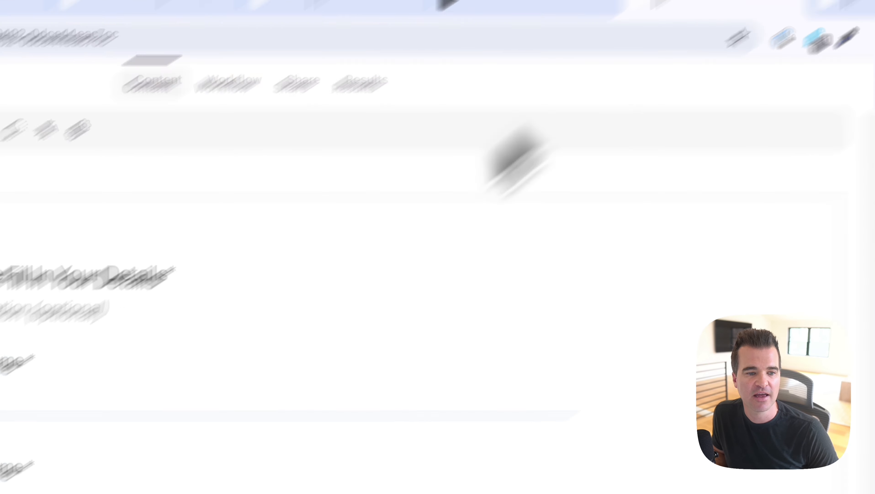
pyautogui.moveTo(397, 372); pyautogui.dragTo(485, 367)
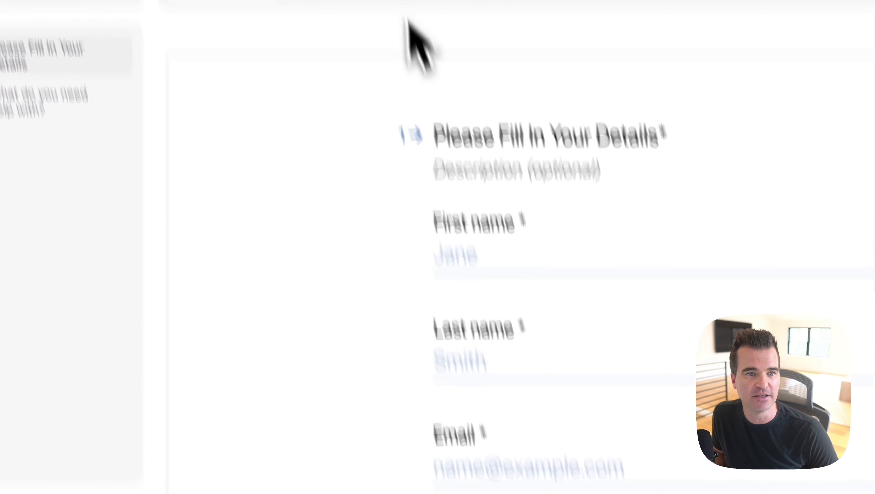
pyautogui.click(649, 28)
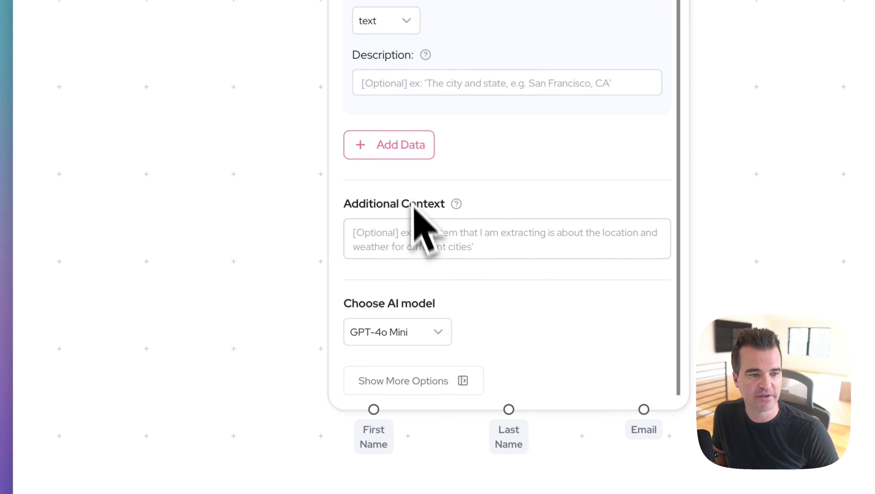
pyautogui.click(408, 145)
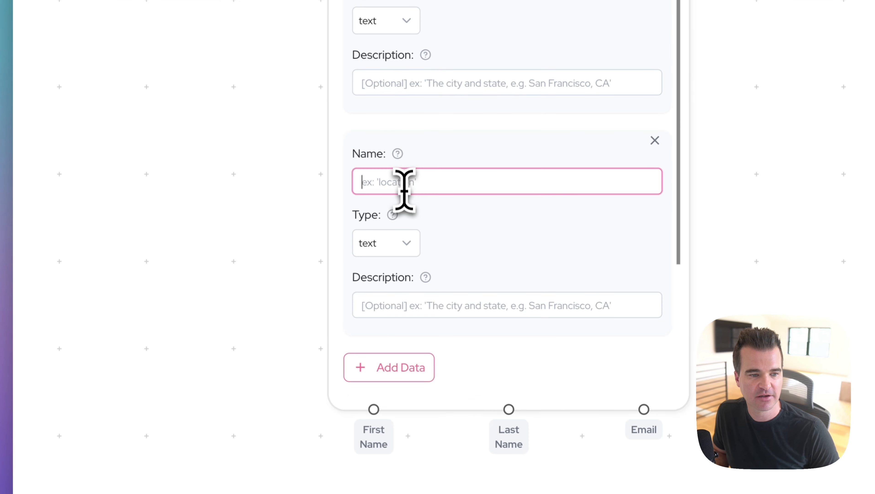
pyautogui.write('Company')
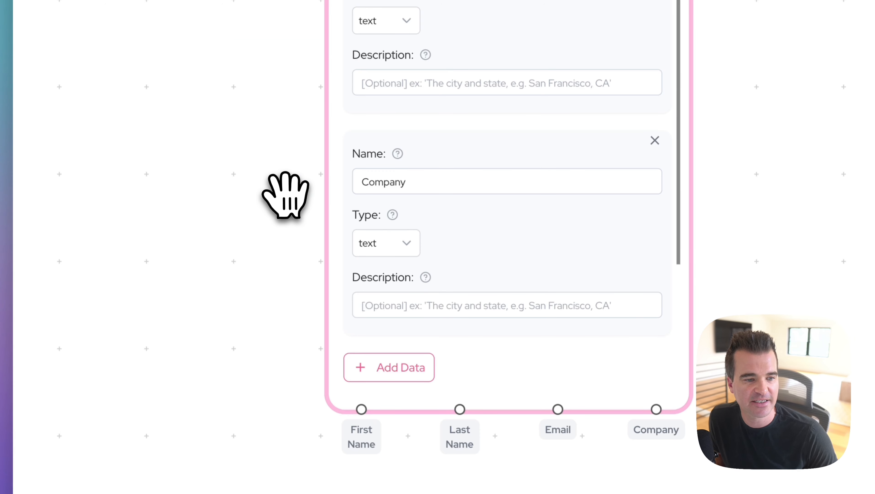
# Step: Set the Extract Data node's AI model to Claude 3.7 Sonnet
pyautogui.scroll(-4, 338, 146)
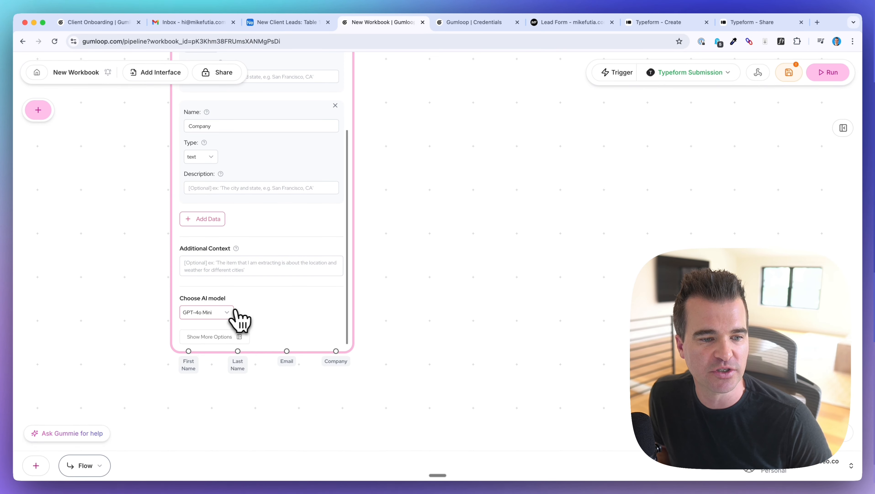
pyautogui.click(235, 311)
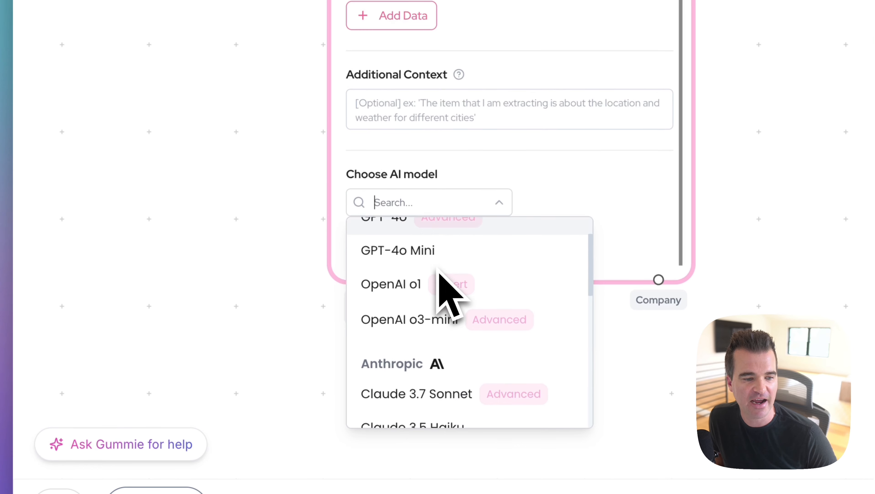
pyautogui.scroll(-2, 438, 271)
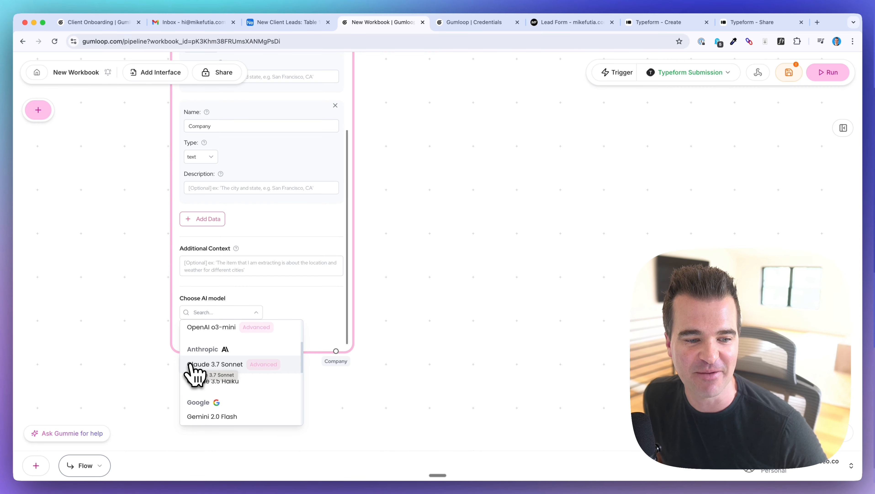
pyautogui.click(211, 365)
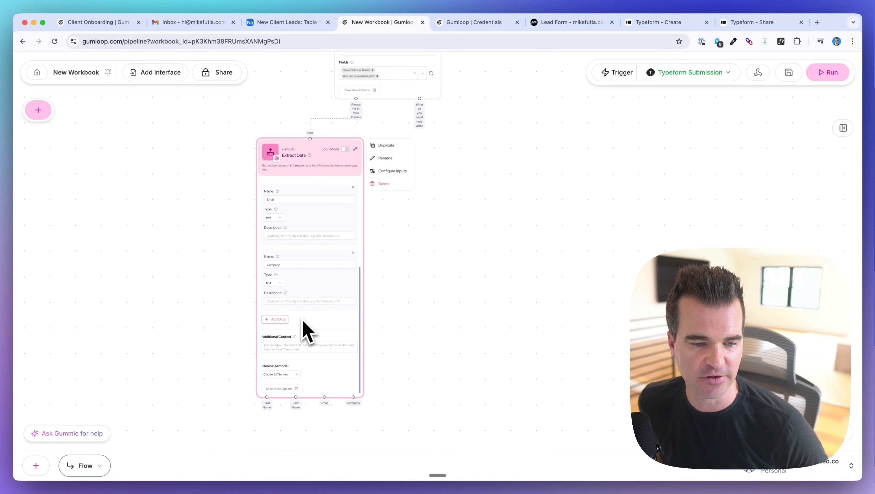
# Step: Search the node library for "combine text", add a Combine Text node and place it beside the Extract Data node
pyautogui.scroll(5, 377, 338)
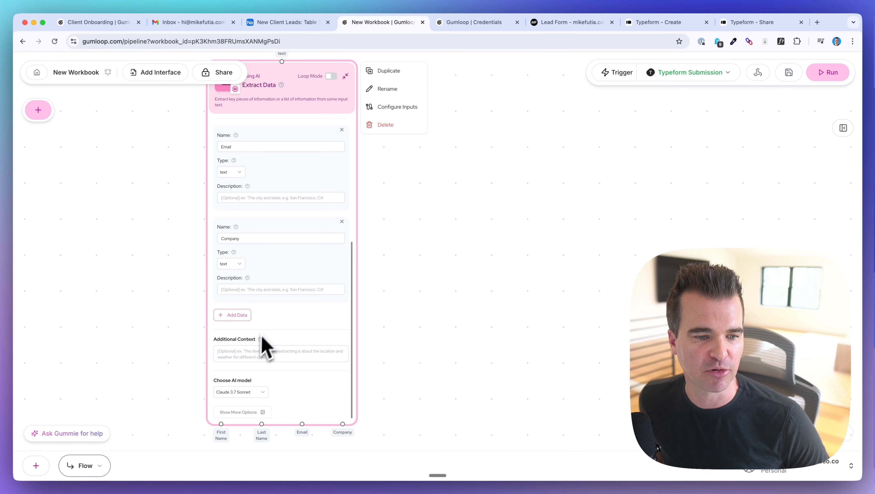
pyautogui.moveTo(190, 344); pyautogui.dragTo(191, 268)
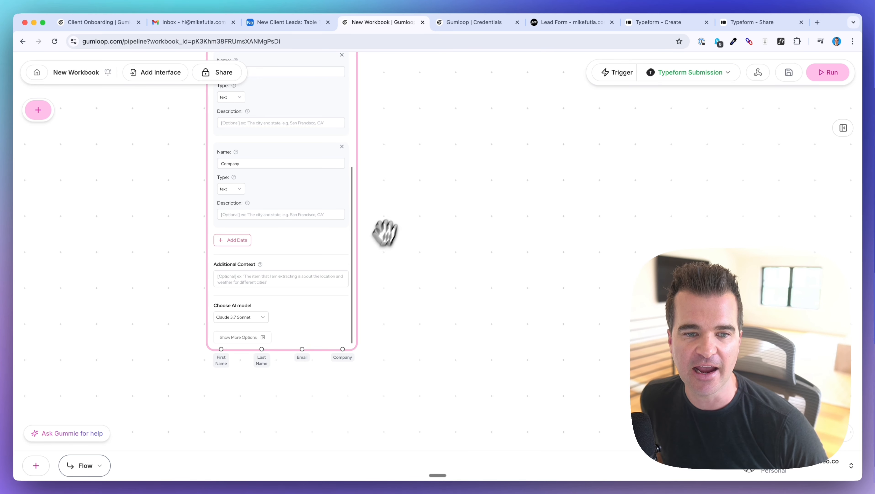
pyautogui.scroll(-3, 405, 197)
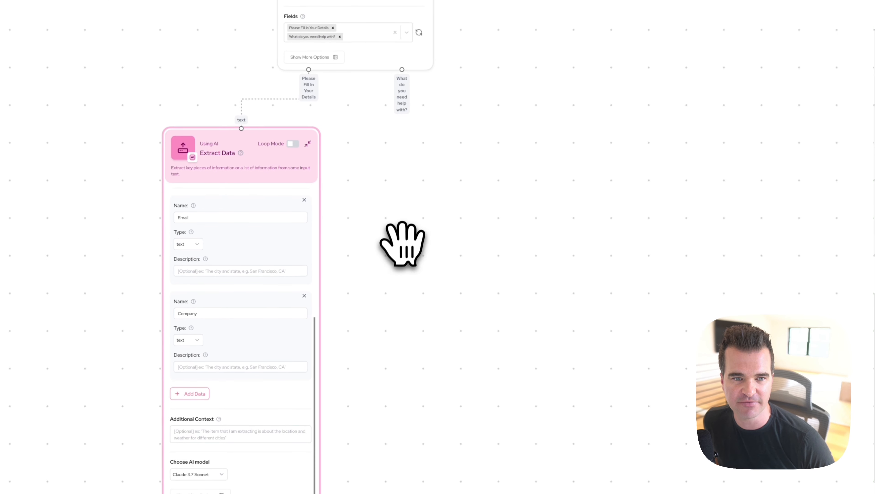
pyautogui.moveTo(402, 244); pyautogui.dragTo(384, 372)
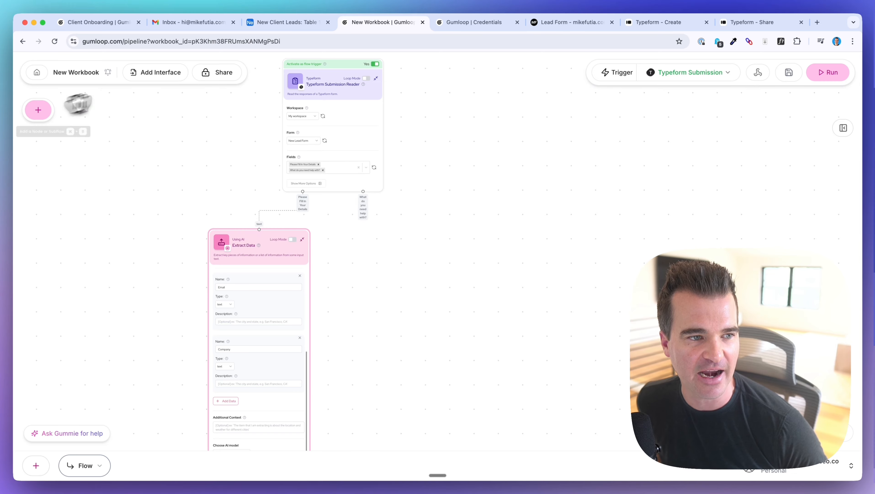
pyautogui.click(38, 110)
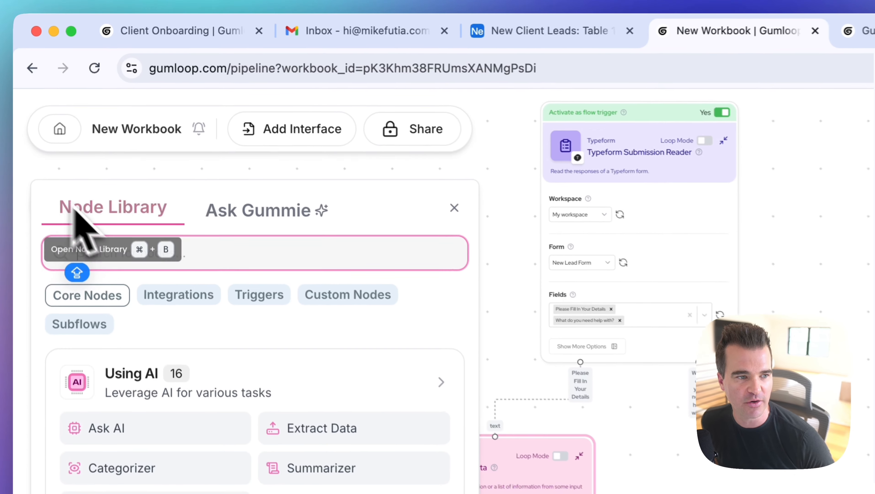
pyautogui.write('combine text')
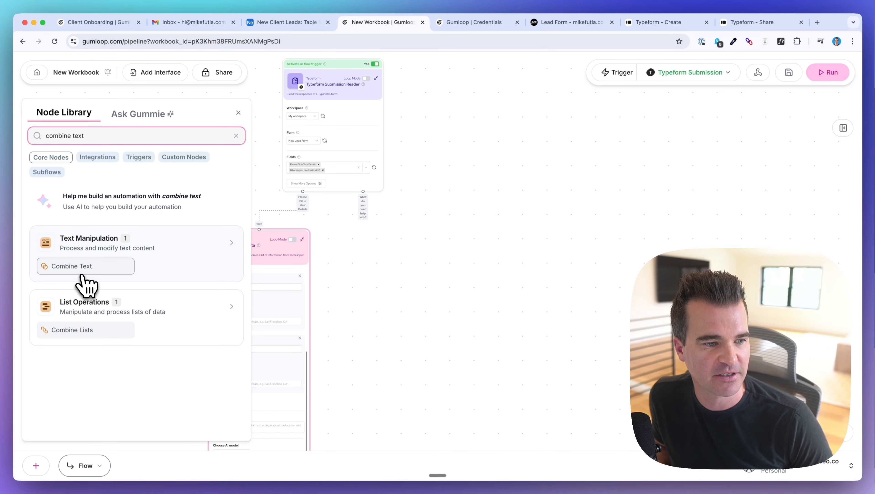
pyautogui.click(83, 266)
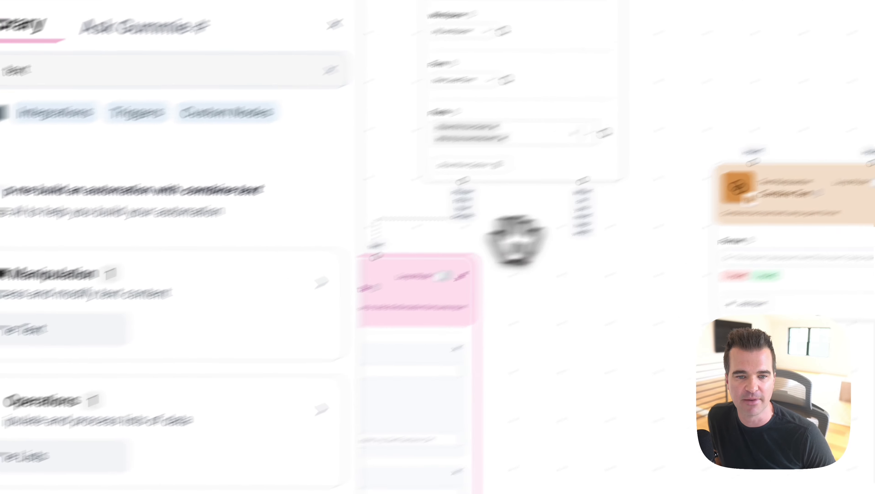
pyautogui.moveTo(636, 247); pyautogui.dragTo(559, 342)
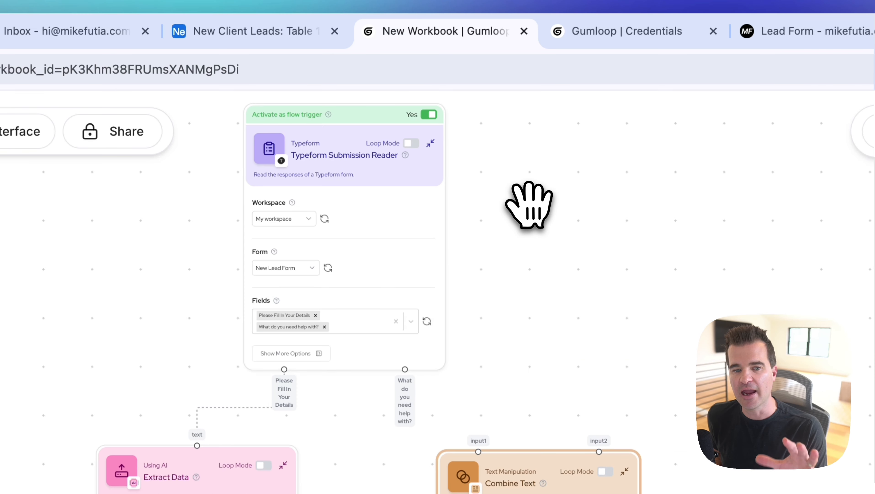
# Step: Connect the Extract Data node's First Name output to input1 of the Combine Text node
pyautogui.scroll(3, 538, 313)
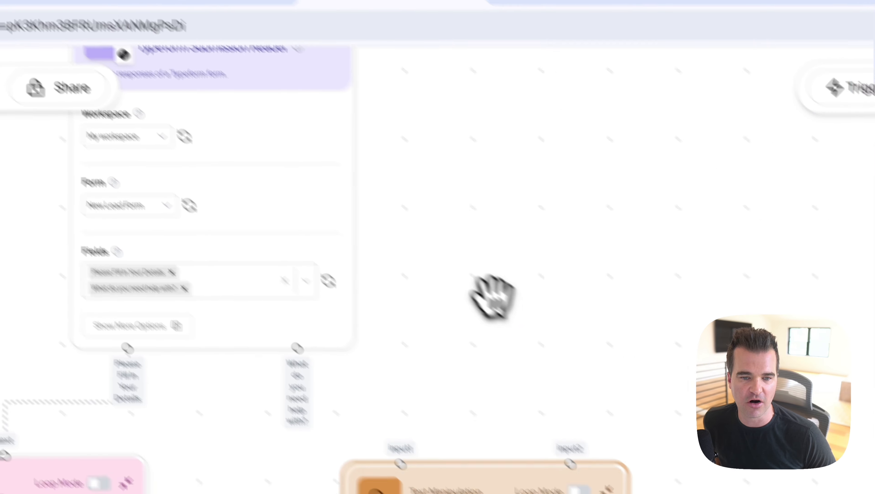
pyautogui.moveTo(546, 344); pyautogui.dragTo(564, 219)
pyautogui.moveTo(435, 294); pyautogui.dragTo(428, 338)
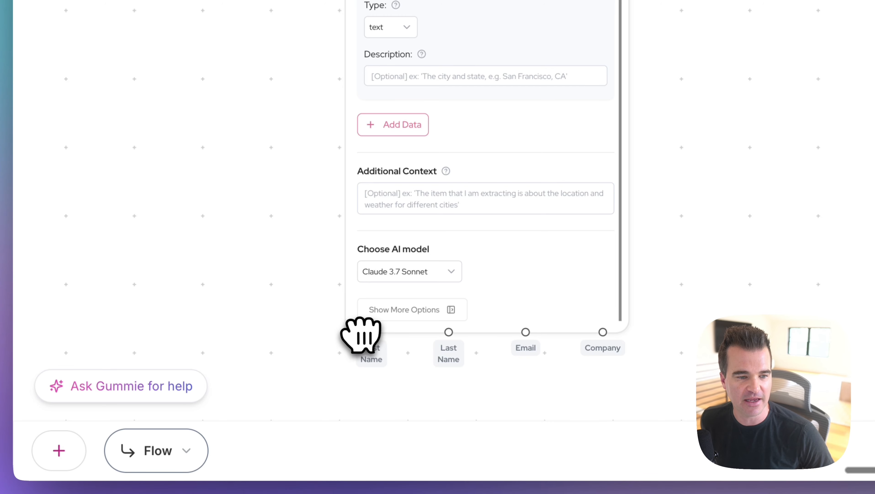
pyautogui.scroll(3, 325, 266)
pyautogui.scroll(-5, 325, 267)
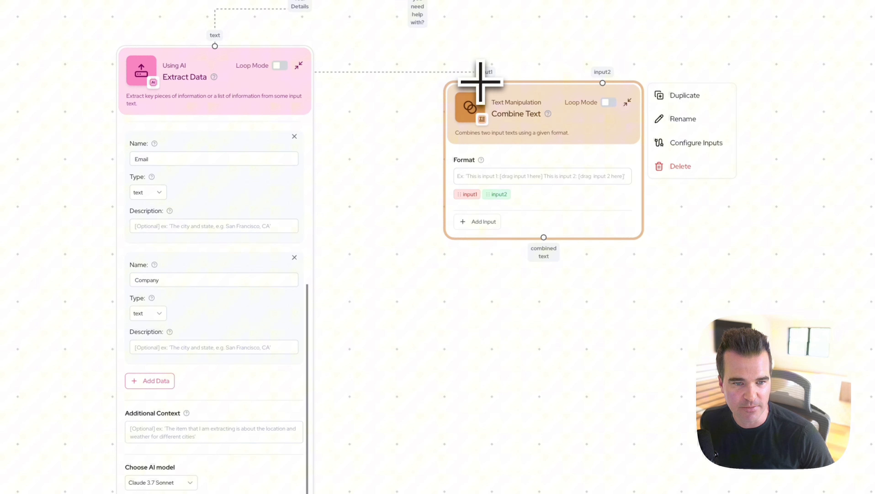
# Step: Connect the Typeform Submission Reader's "What do you need help with?" output to input2 of the Combine Text node
pyautogui.moveTo(410, 310); pyautogui.dragTo(350, 405)
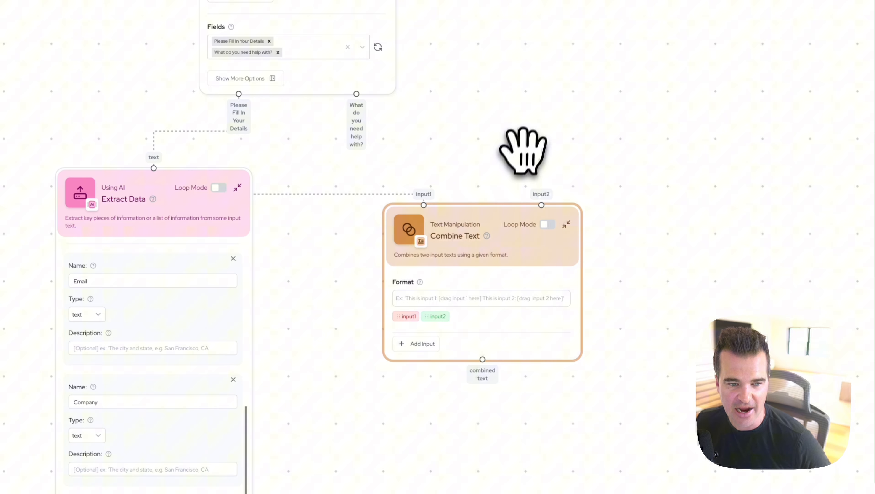
pyautogui.scroll(3, 525, 141)
pyautogui.moveTo(524, 141); pyautogui.dragTo(524, 130)
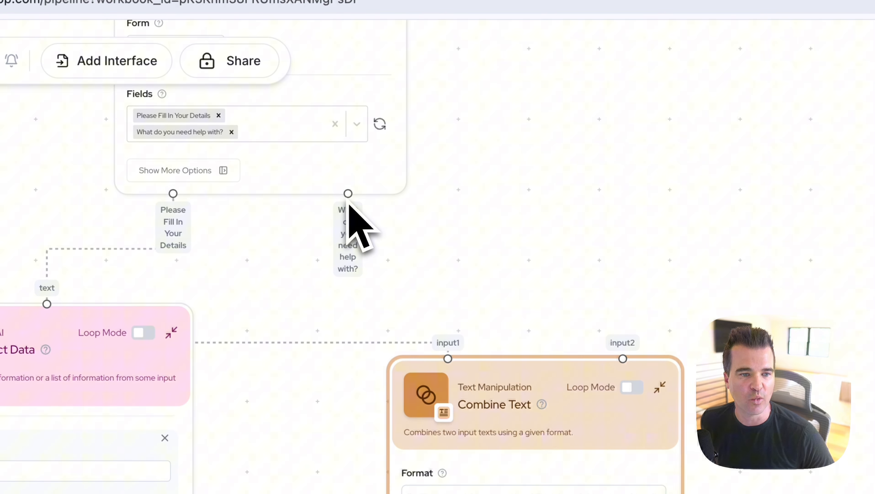
pyautogui.moveTo(348, 194); pyautogui.dragTo(621, 365)
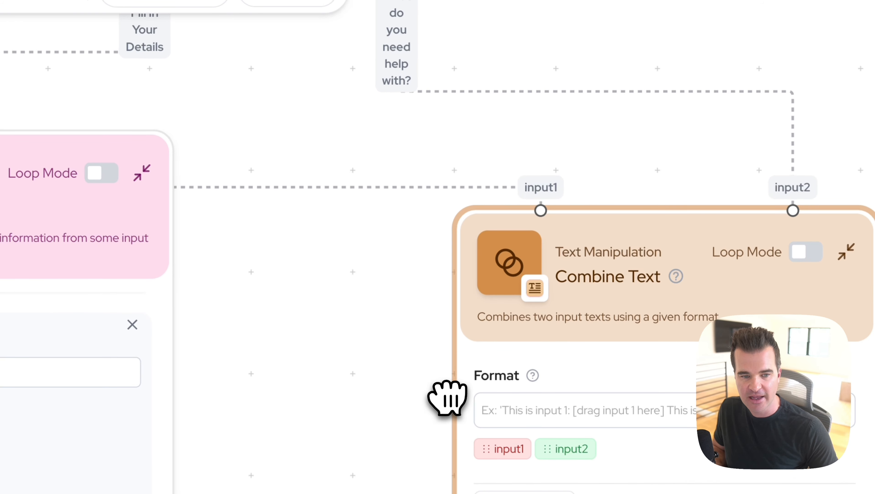
# Step: Start the Combine Text format with the label "First name:" followed by the input1 variable
pyautogui.click(488, 409)
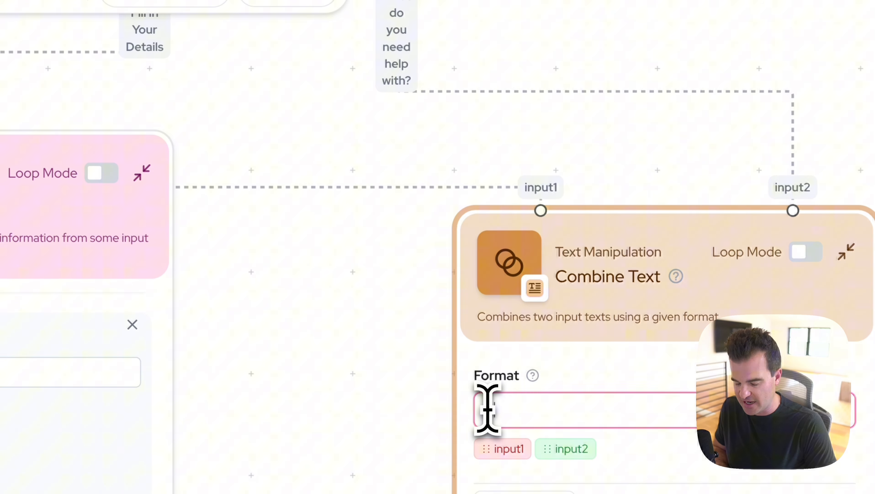
pyautogui.write('First name:')
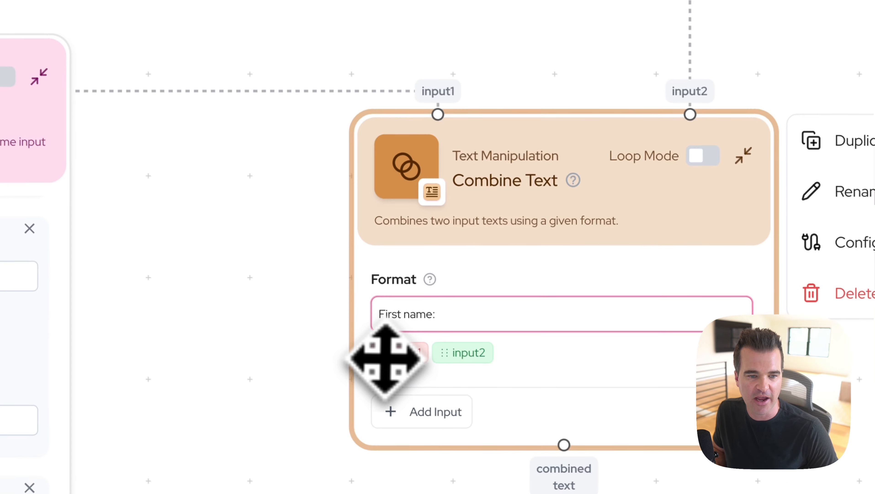
pyautogui.moveTo(486, 452); pyautogui.dragTo(575, 412)
pyautogui.moveTo(469, 312); pyautogui.dragTo(469, 314)
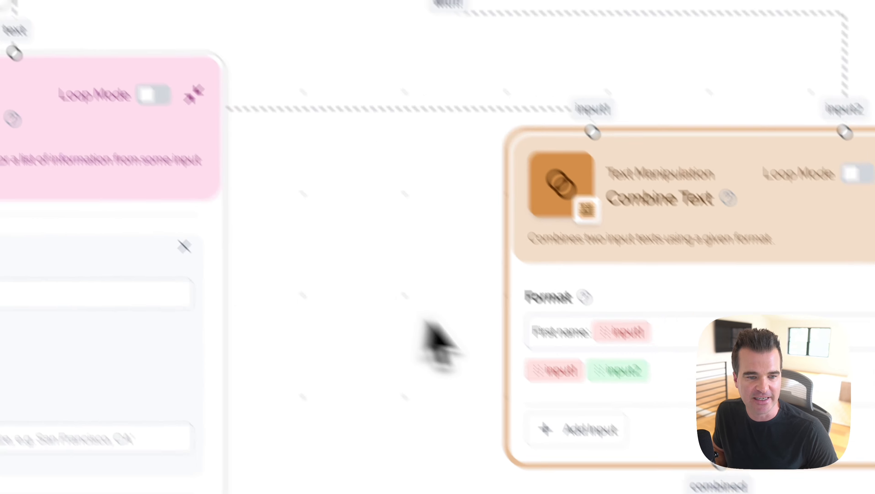
# Step: Leave a blank line in the Combine Text format and add "What they need help with:" followed by the input2 variable
pyautogui.click(608, 269)
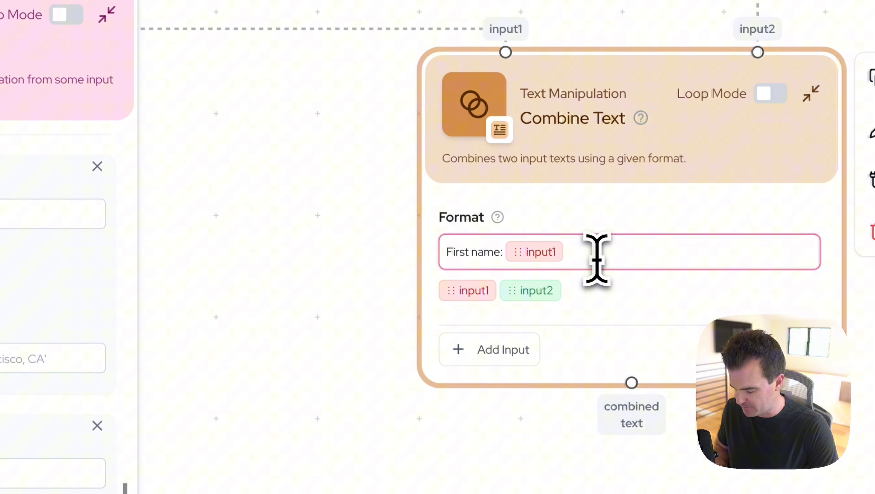
pyautogui.press('Return')
pyautogui.press('Return')
pyautogui.write('What they need help with:')
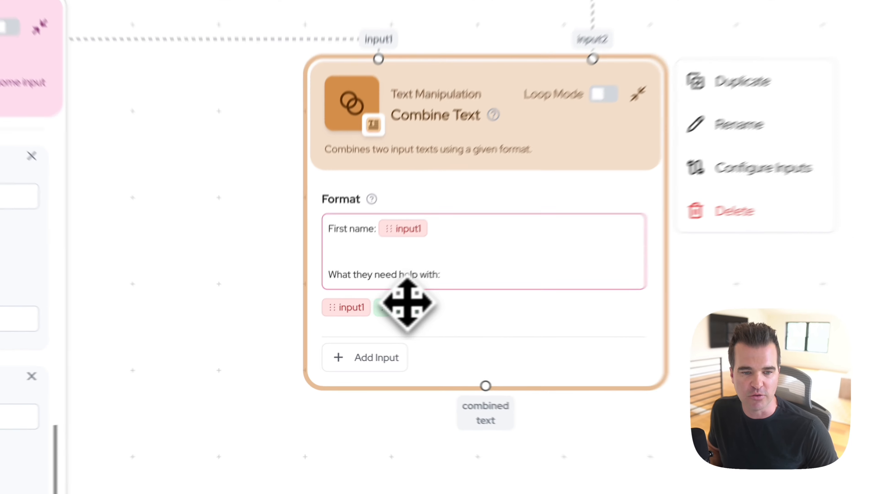
pyautogui.moveTo(358, 327); pyautogui.dragTo(404, 311)
pyautogui.moveTo(514, 263); pyautogui.dragTo(515, 263)
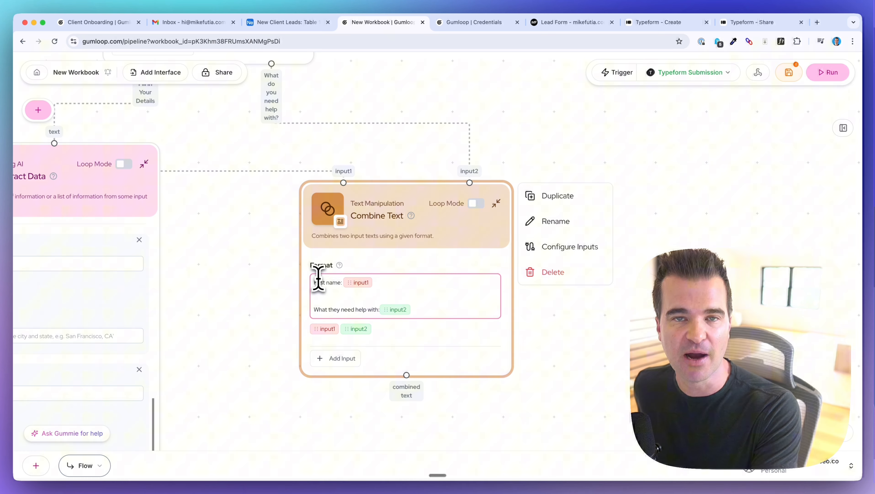
# Step: Add an Ask AI node from the node library and place it below the Combine Text node
pyautogui.scroll(-3, 271, 257)
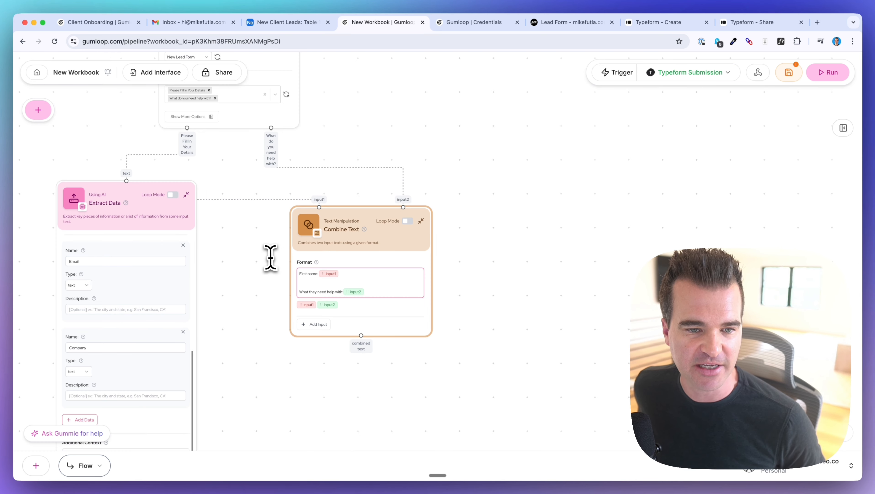
pyautogui.moveTo(313, 291)
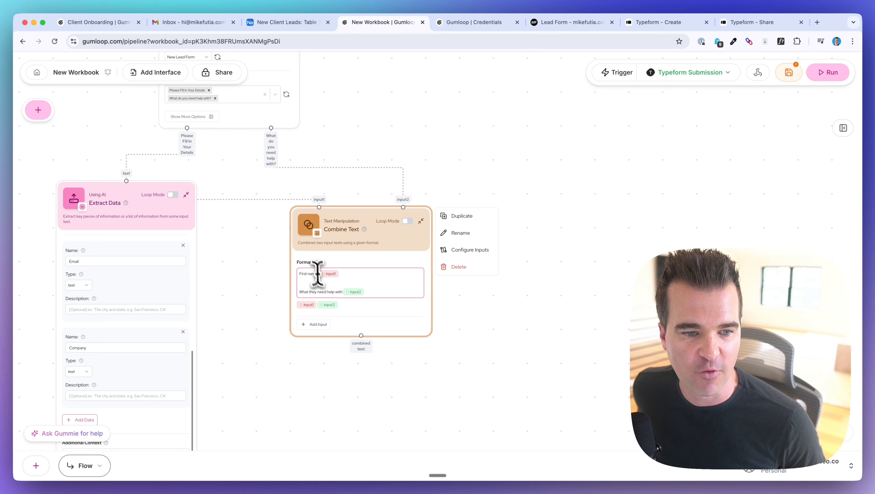
pyautogui.scroll(-5, 393, 259)
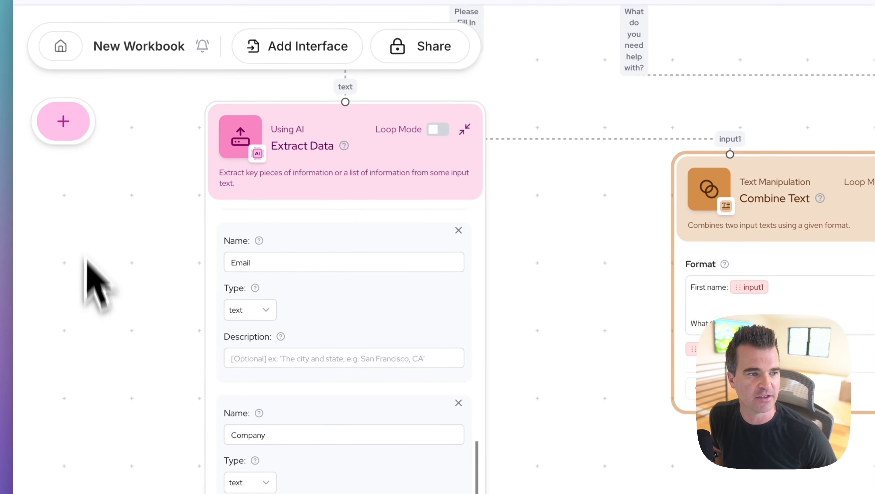
pyautogui.click(38, 110)
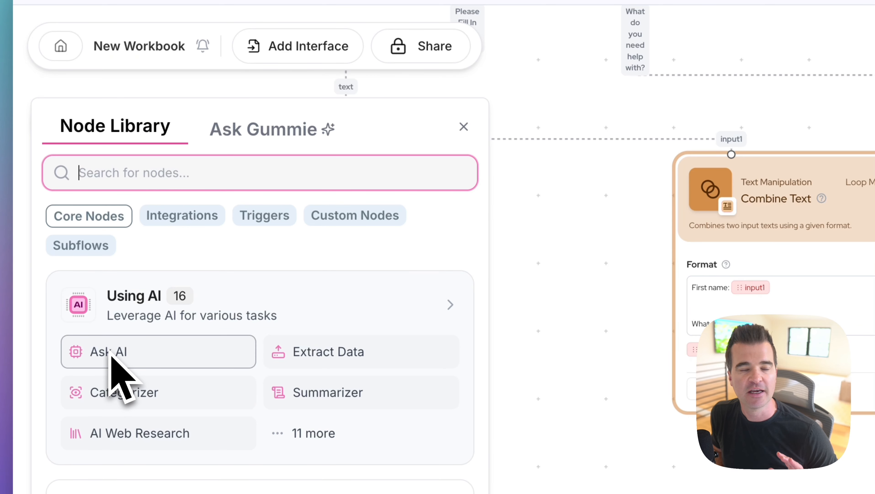
pyautogui.moveTo(110, 354); pyautogui.dragTo(461, 317)
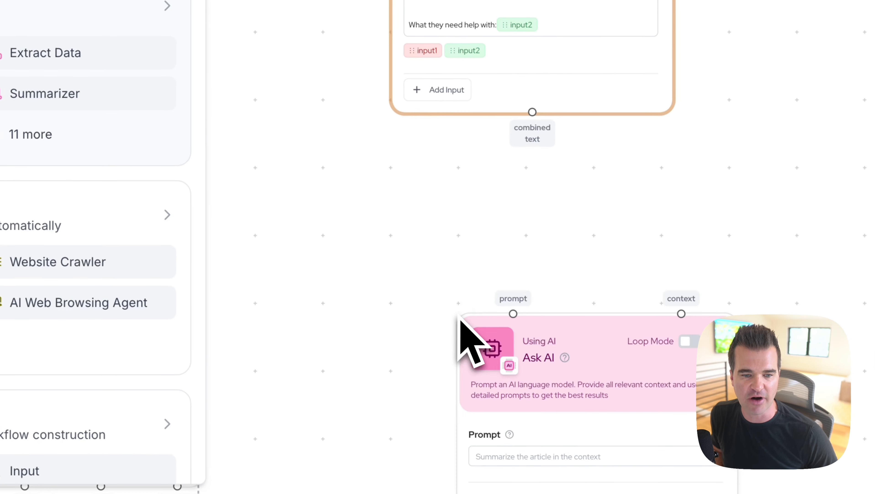
pyautogui.moveTo(627, 289); pyautogui.dragTo(588, 86)
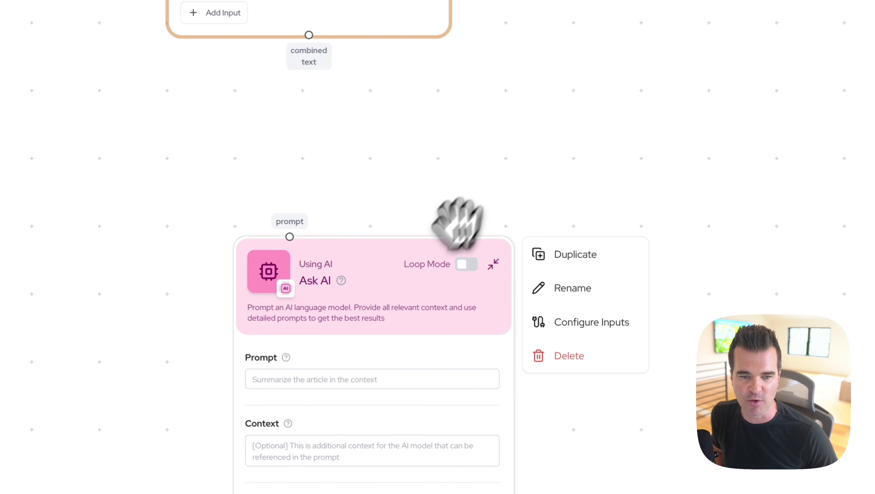
# Step: Connect the Combine Text node's combined text output to the context input of the Ask AI node
pyautogui.click(363, 255)
pyautogui.moveTo(363, 256); pyautogui.dragTo(289, 147)
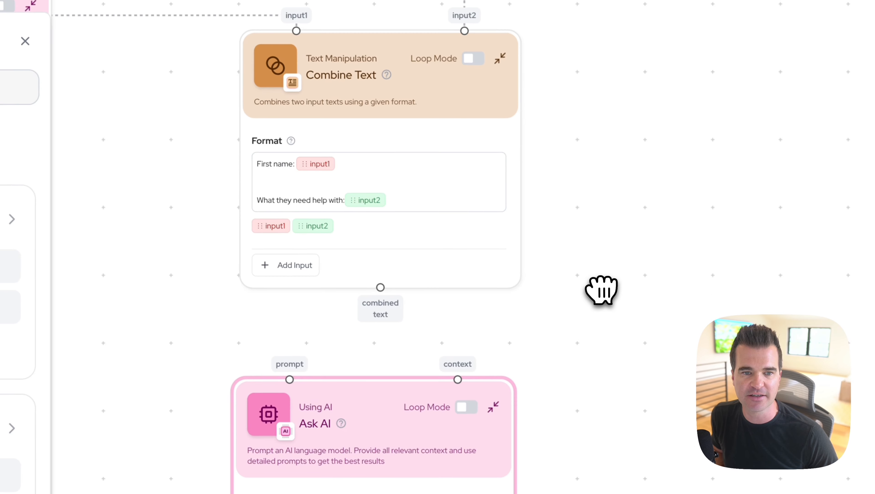
pyautogui.click(342, 168)
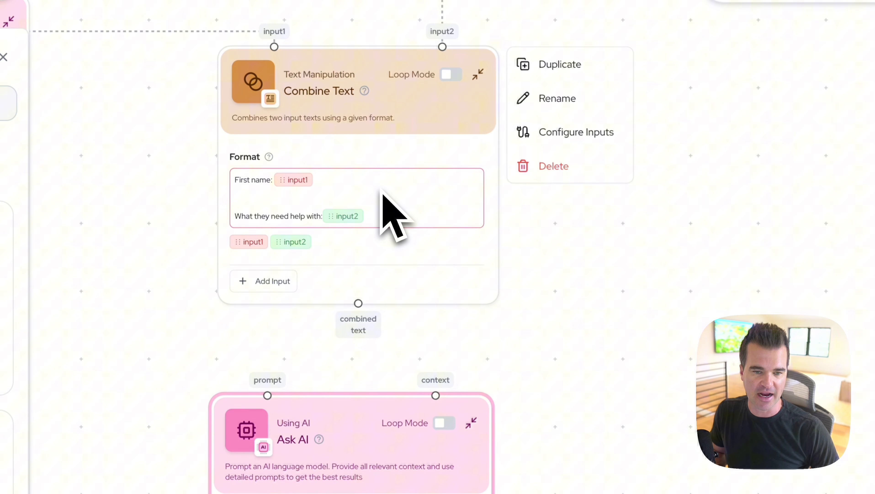
pyautogui.click(537, 273)
pyautogui.scroll(-3, 582, 189)
pyautogui.moveTo(371, 289); pyautogui.dragTo(370, 296)
pyautogui.scroll(2, 370, 295)
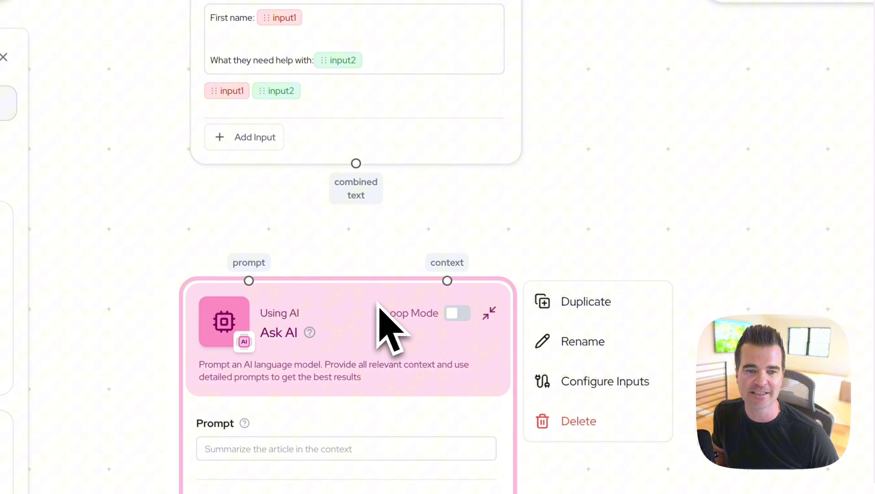
pyautogui.click(584, 193)
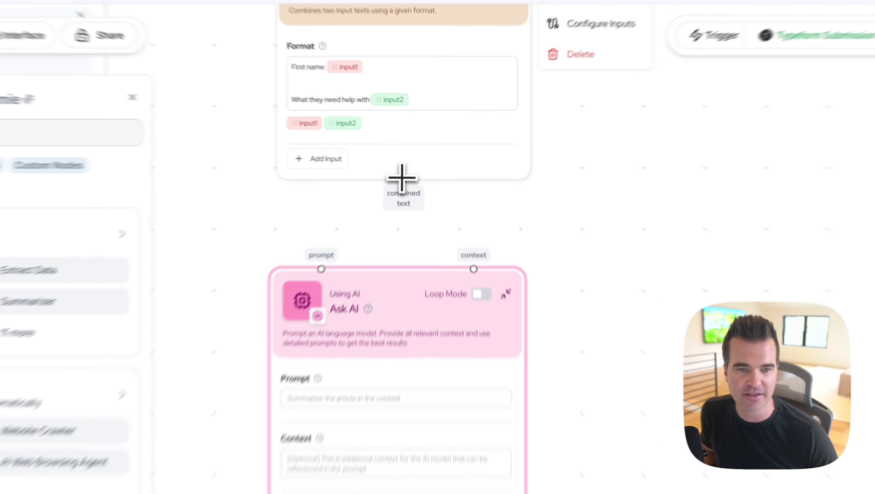
pyautogui.moveTo(414, 165); pyautogui.dragTo(453, 215)
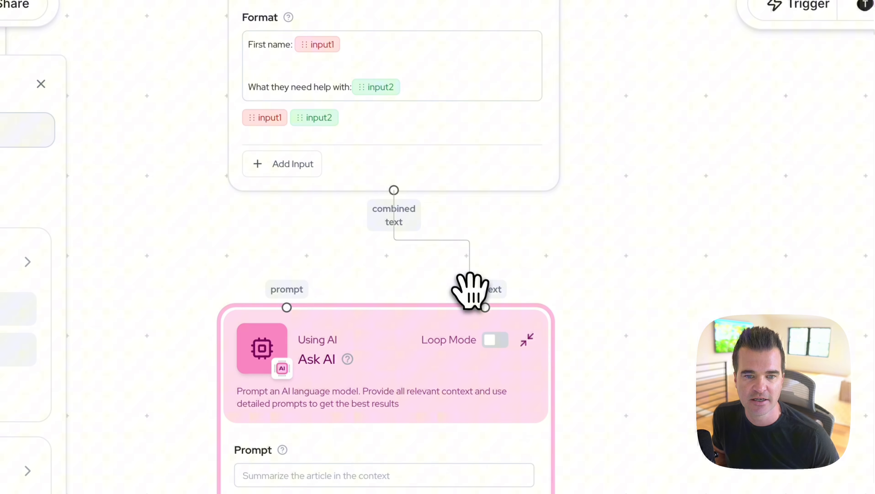
pyautogui.moveTo(470, 290); pyautogui.dragTo(484, 307)
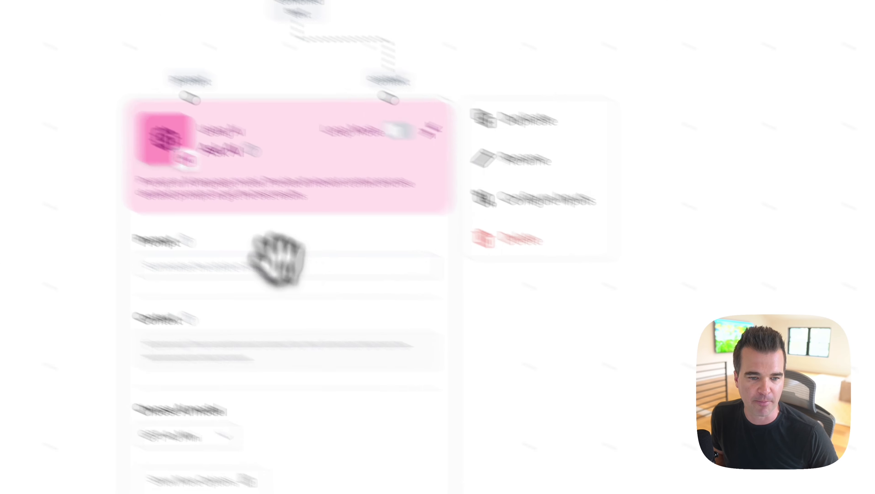
# Step: Fill the Ask AI prompt with rules for a professional but warm email response of no more than 3-4 short paragraphs that acknowledges their need
pyautogui.click(144, 220)
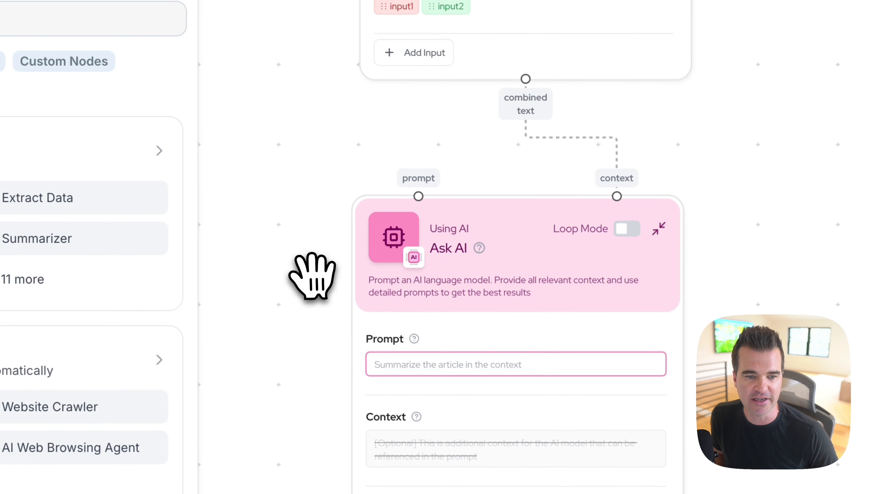
pyautogui.scroll(5, 312, 276)
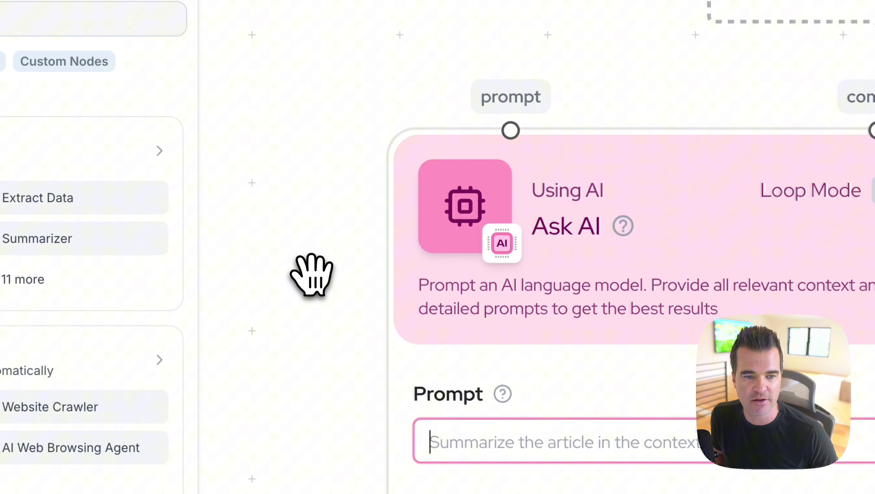
pyautogui.moveTo(312, 276); pyautogui.dragTo(223, 30)
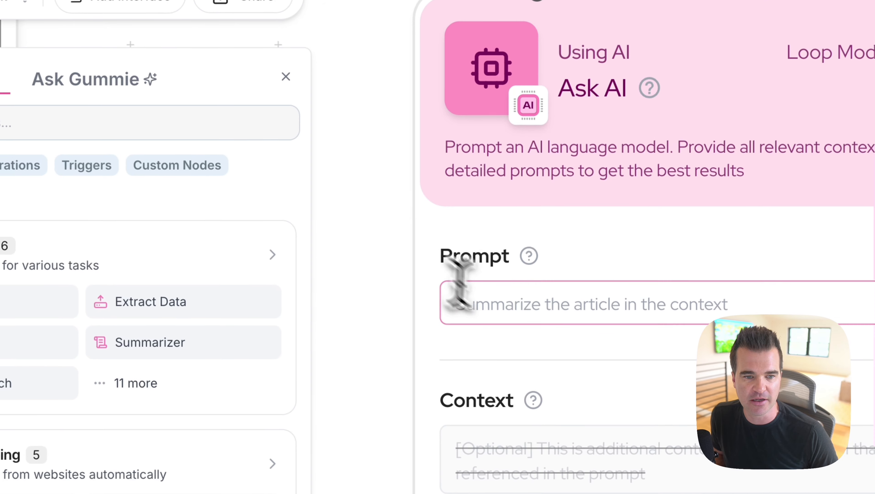
pyautogui.click(519, 321)
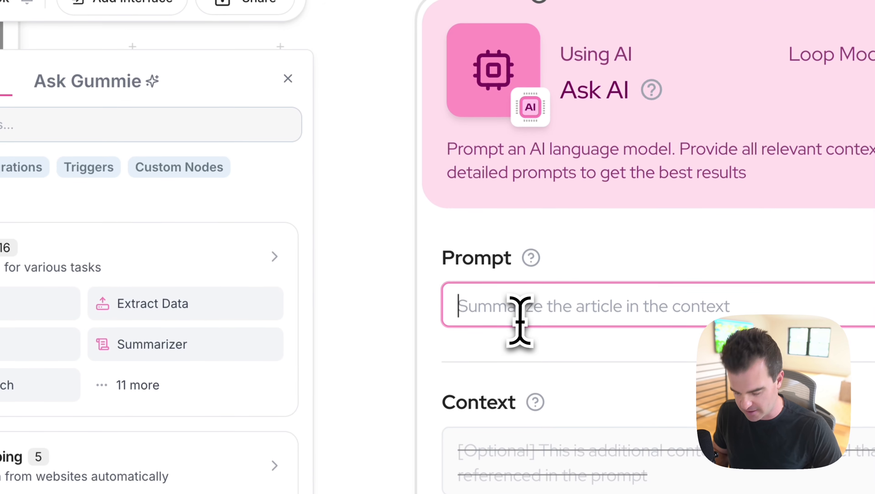
pyautogui.hotkey('ctrl', 'v')
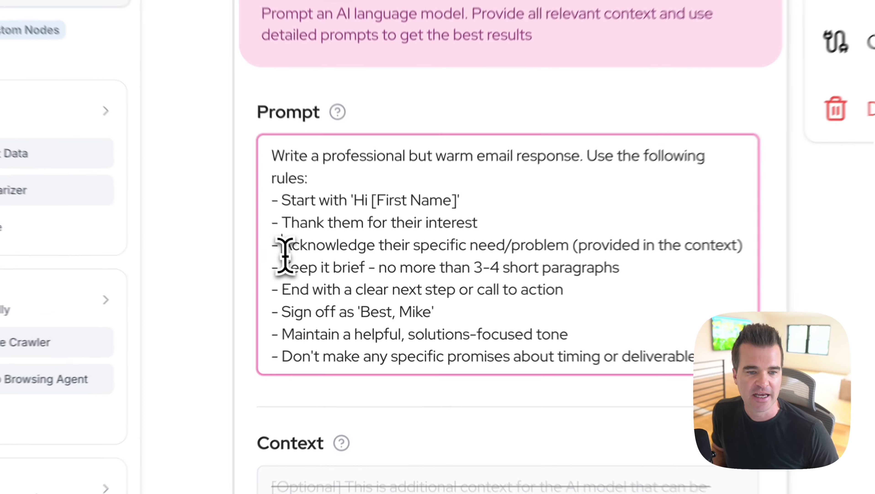
pyautogui.moveTo(330, 277); pyautogui.dragTo(493, 279)
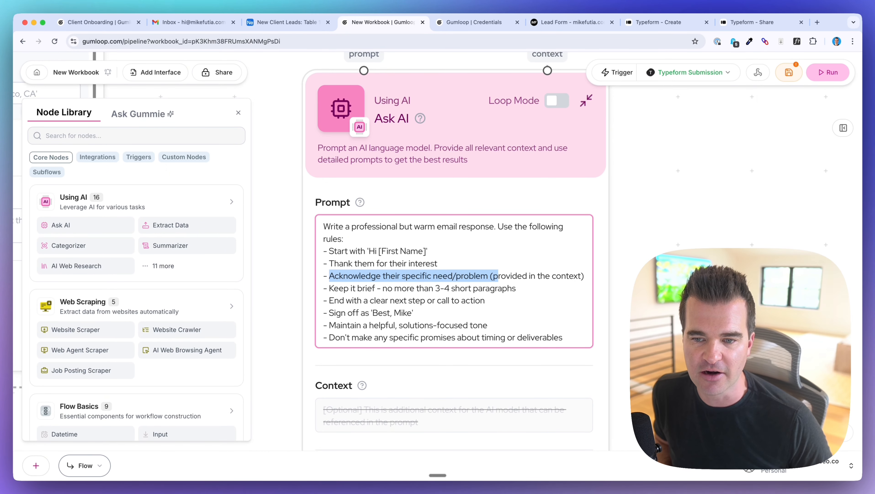
# Step: Set the Ask AI node's model to Claude 3.7 Sonnet
pyautogui.scroll(-3, 726, 271)
pyautogui.moveTo(716, 269); pyautogui.dragTo(678, 165)
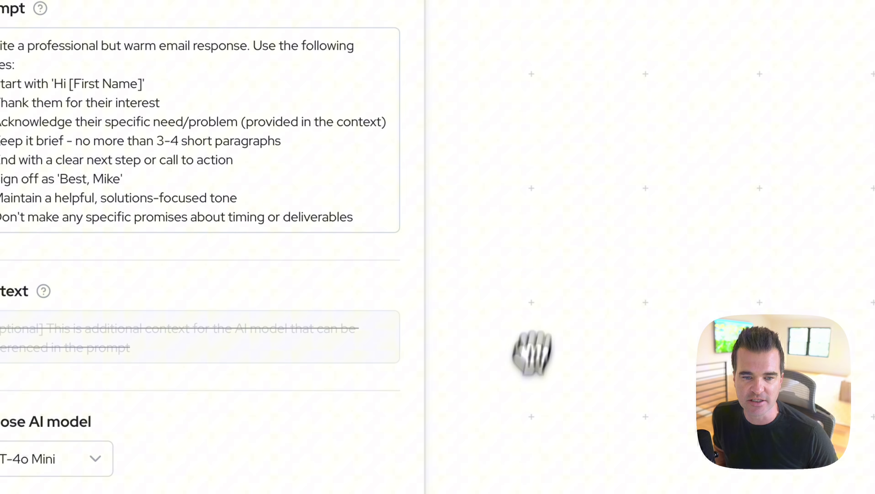
pyautogui.click(83, 459)
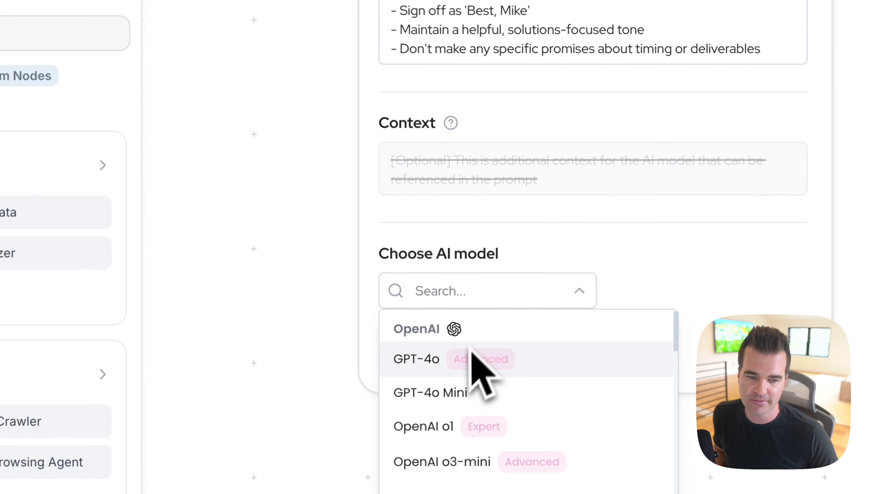
pyautogui.scroll(-5, 467, 363)
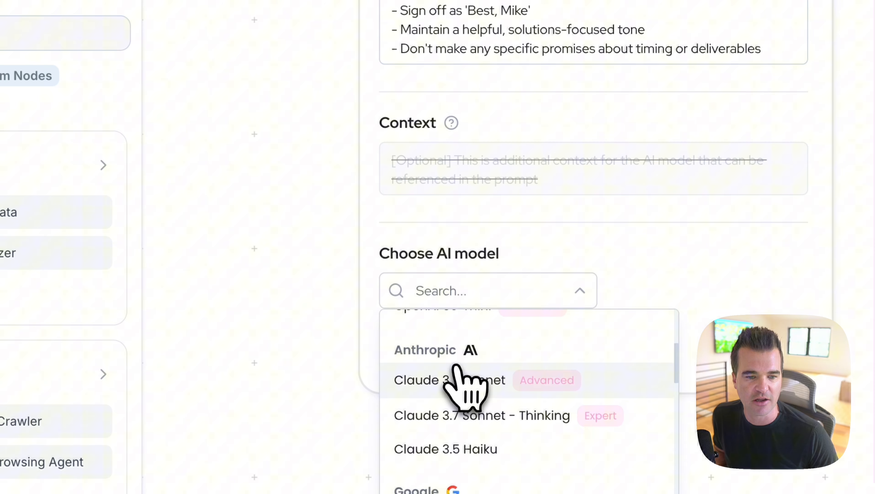
pyautogui.click(455, 368)
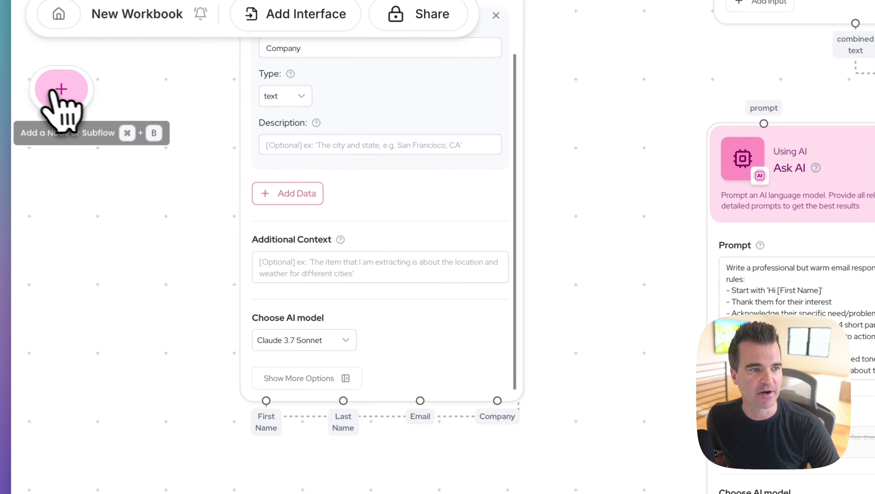
# Step: Search the node library for "gmail", add a Gmail Sender node and place it below the Ask AI node
pyautogui.click(53, 90)
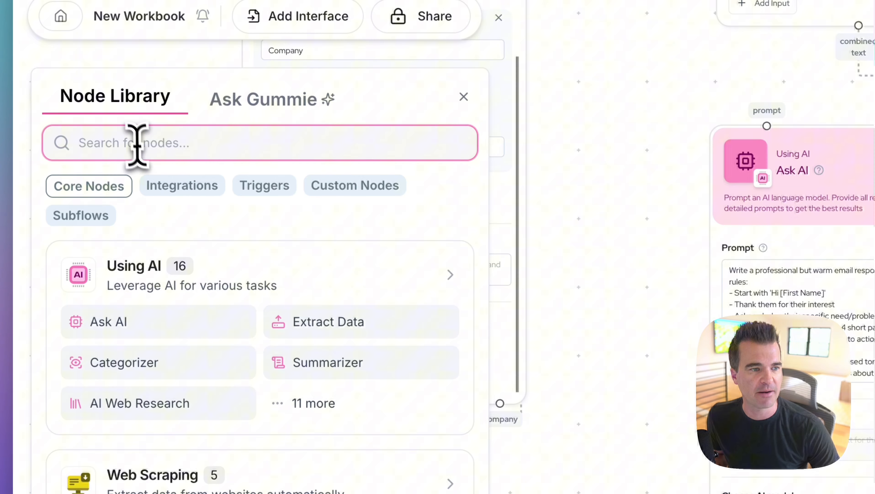
pyautogui.write('gmail')
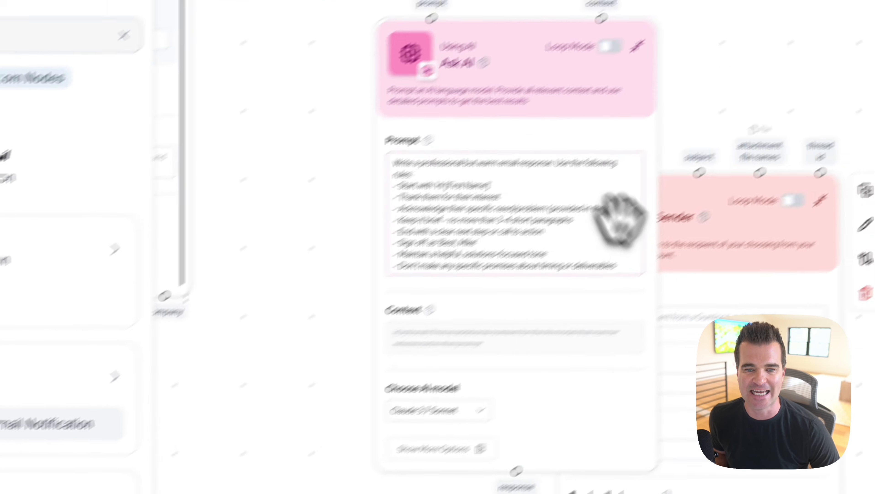
pyautogui.moveTo(730, 234); pyautogui.dragTo(372, 427)
pyautogui.moveTo(596, 203); pyautogui.dragTo(560, 19)
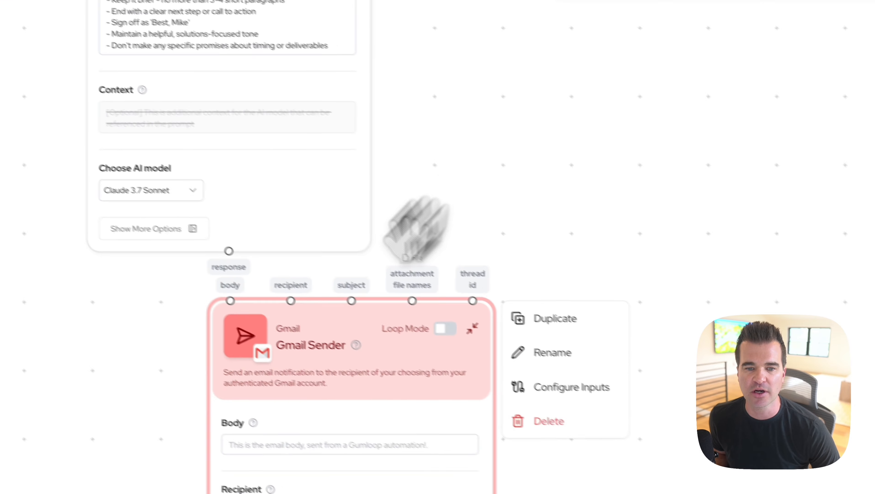
pyautogui.moveTo(316, 352); pyautogui.dragTo(197, 418)
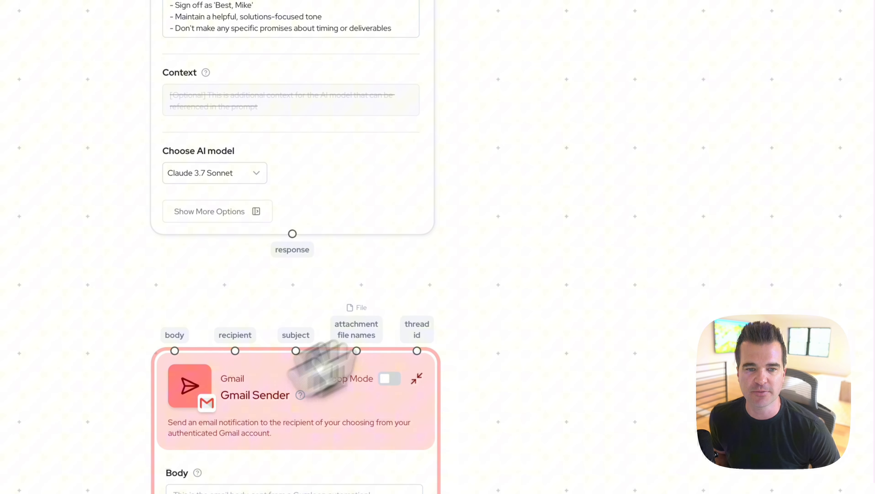
pyautogui.moveTo(501, 194); pyautogui.dragTo(506, 333)
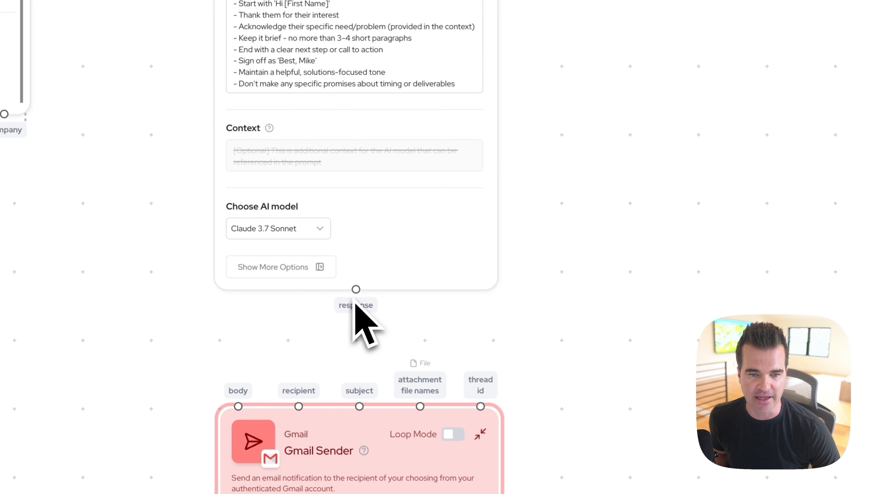
# Step: Connect the Ask AI response output to the Gmail Sender's body input and close the node library
pyautogui.moveTo(357, 295); pyautogui.dragTo(238, 406)
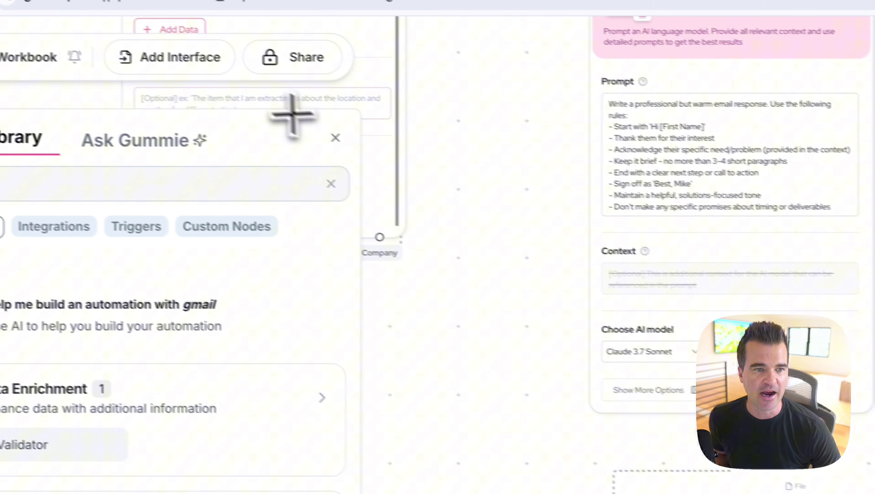
pyautogui.click(363, 147)
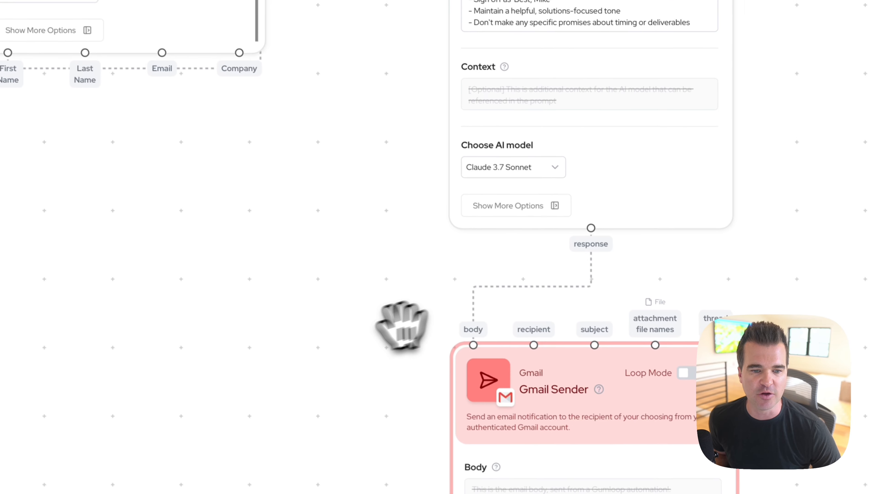
# Step: Set the Gmail Sender subject to "Thank you for reaching out!", fill in the sender display name, and turn off saving as draft
pyautogui.moveTo(370, 356); pyautogui.dragTo(361, 186)
pyautogui.moveTo(375, 228); pyautogui.dragTo(363, 108)
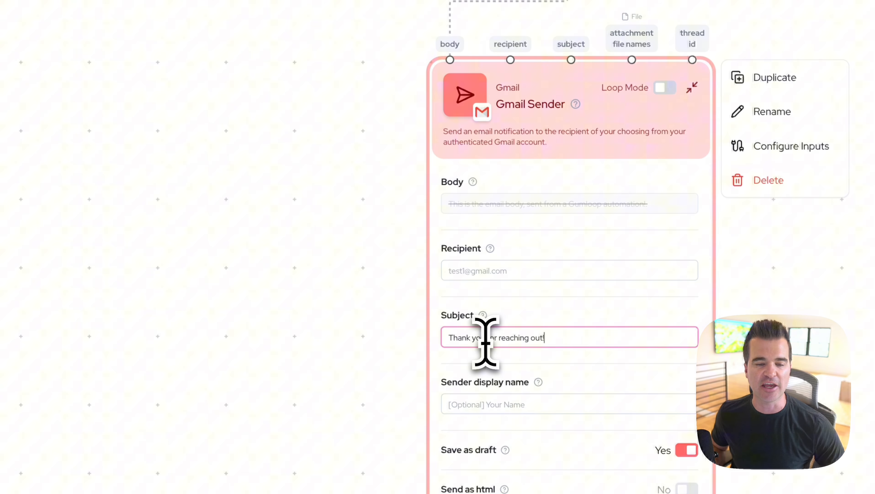
pyautogui.click(376, 309)
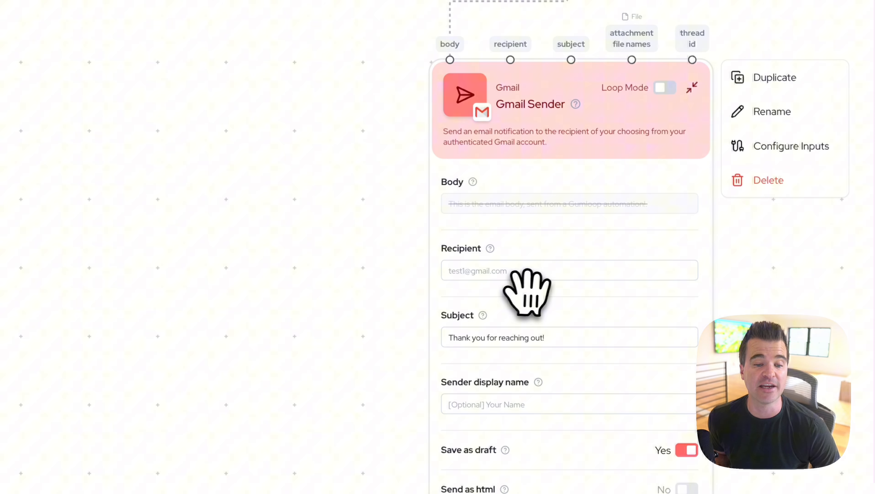
pyautogui.moveTo(374, 187); pyautogui.dragTo(350, 116)
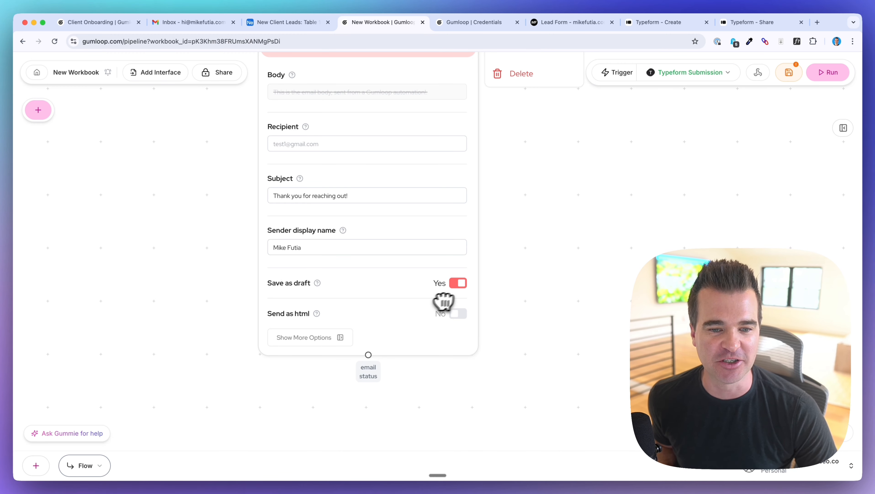
pyautogui.click(458, 283)
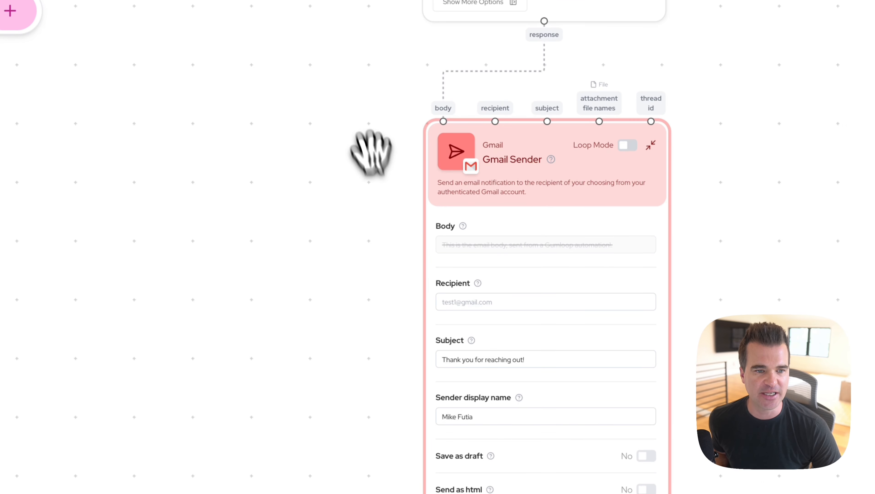
# Step: Connect the Extract Data node's Email output to the recipient input of the Gmail Sender node
pyautogui.moveTo(359, 110); pyautogui.dragTo(435, 359)
pyautogui.moveTo(349, 267); pyautogui.dragTo(387, 303)
pyautogui.scroll(-5, 365, 256)
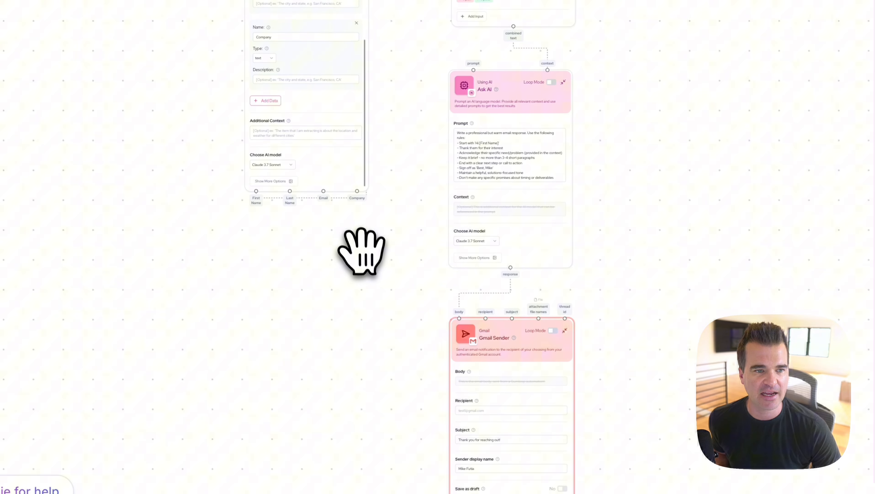
pyautogui.scroll(3, 347, 240)
pyautogui.moveTo(348, 238); pyautogui.dragTo(313, 368)
pyautogui.scroll(2, 321, 242)
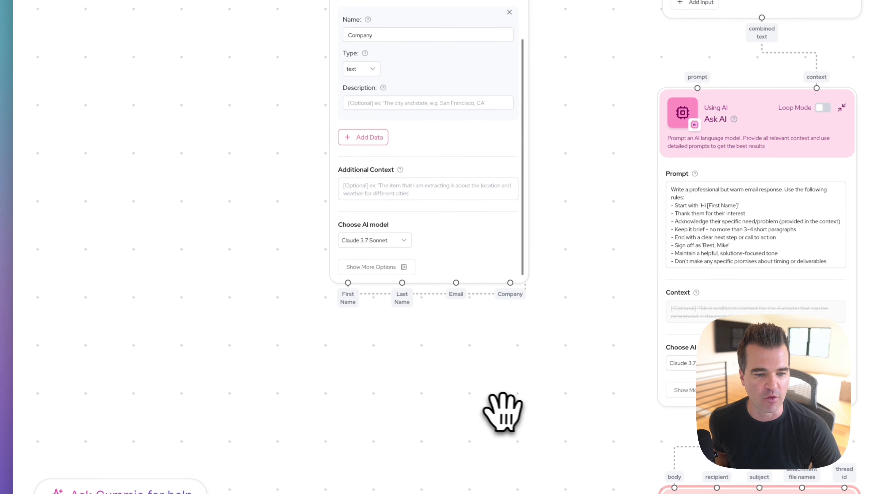
pyautogui.moveTo(501, 412); pyautogui.dragTo(498, 204)
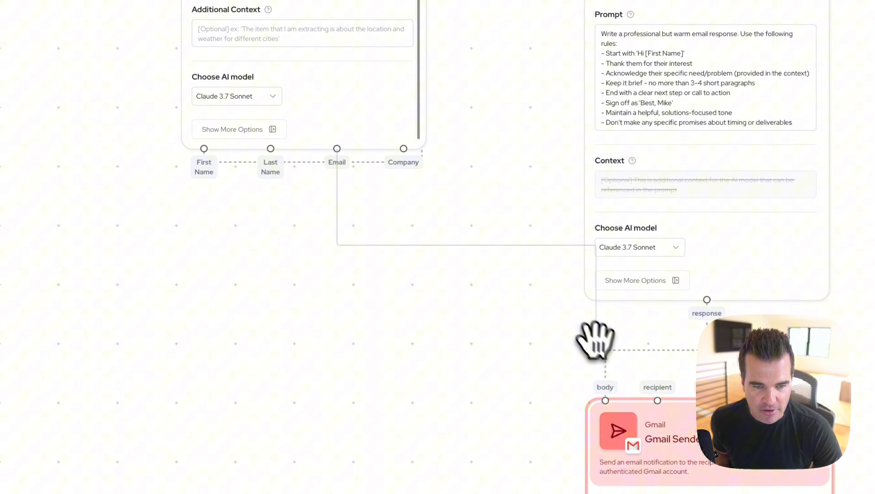
pyautogui.moveTo(629, 372); pyautogui.dragTo(657, 398)
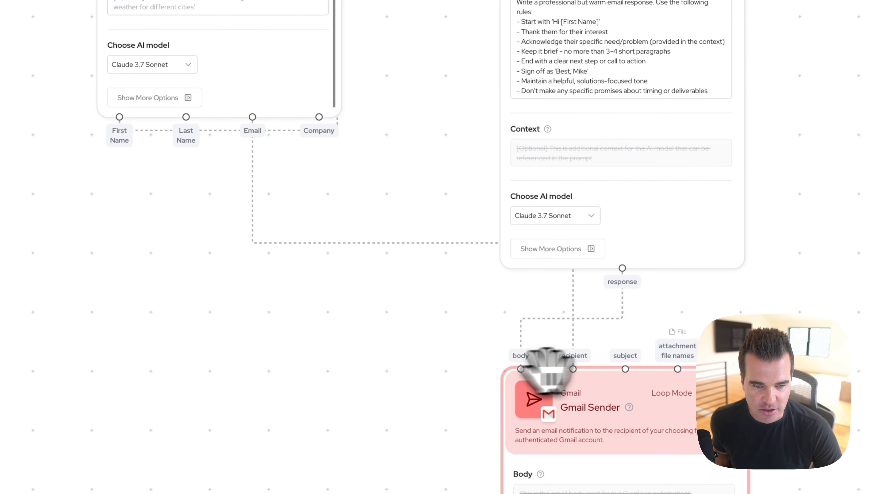
pyautogui.scroll(3, 414, 399)
pyautogui.moveTo(452, 411); pyautogui.dragTo(258, 59)
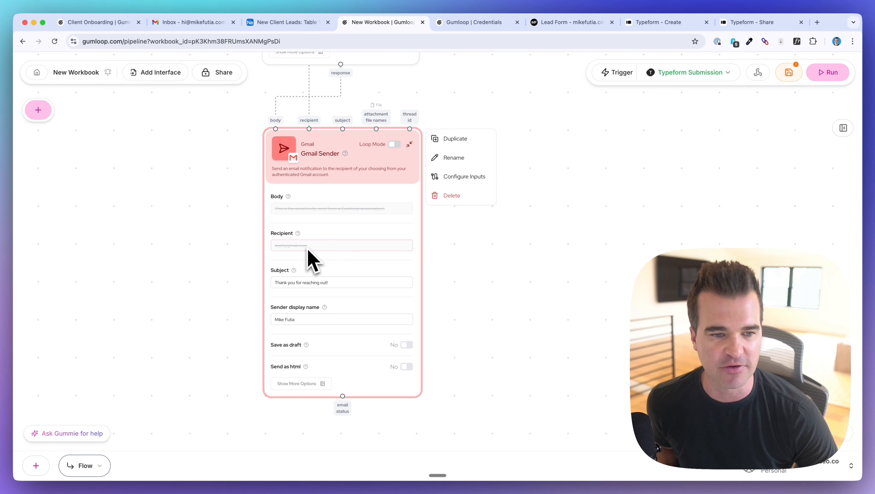
pyautogui.scroll(3, 250, 251)
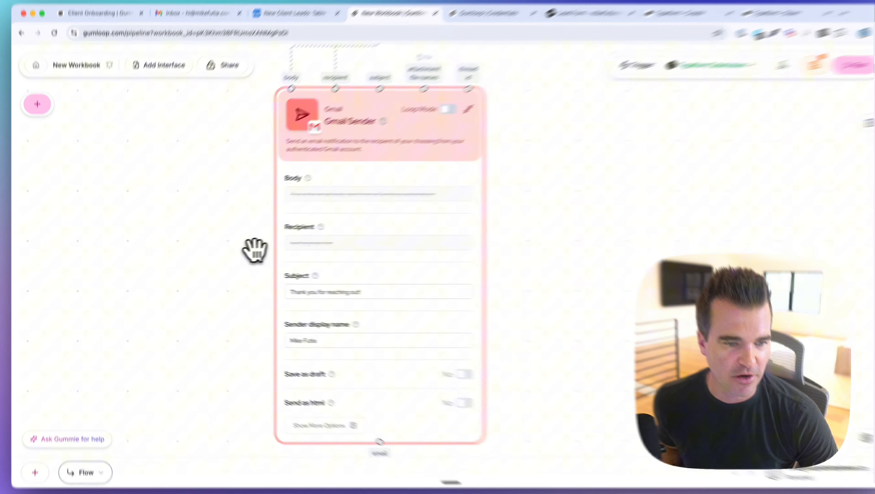
pyautogui.moveTo(248, 251); pyautogui.dragTo(246, 189)
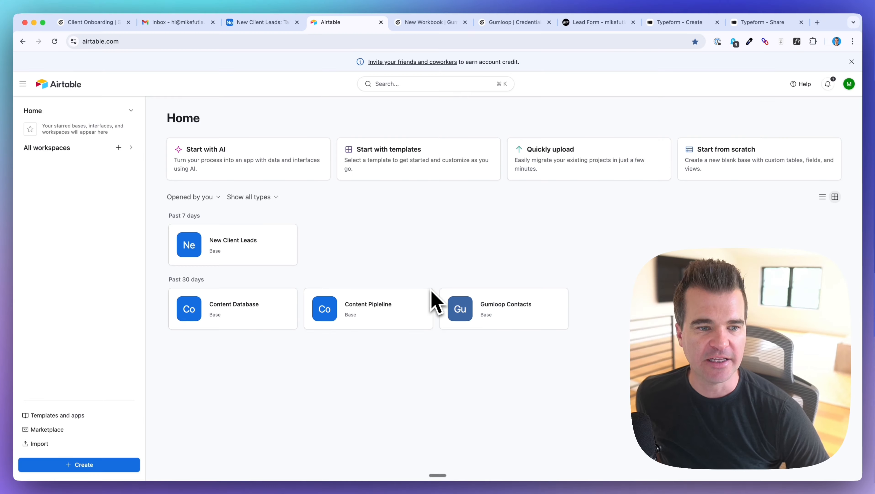
# Step: Create a new Airtable base from scratch, name it "Leads 2" and set its colour to yellow
pyautogui.click(100, 467)
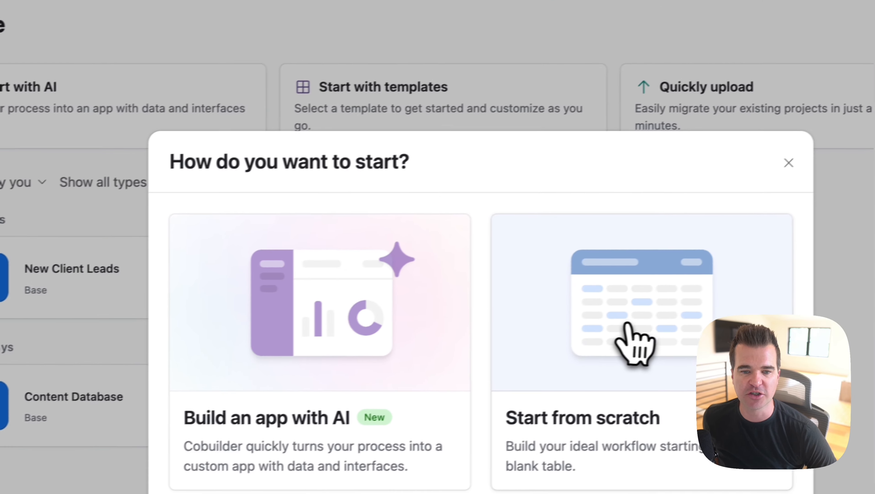
pyautogui.click(635, 342)
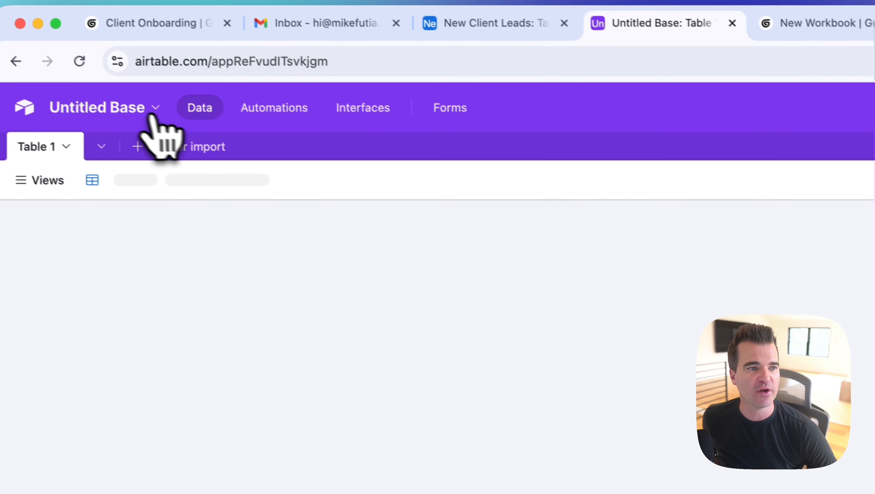
pyautogui.click(9, 42)
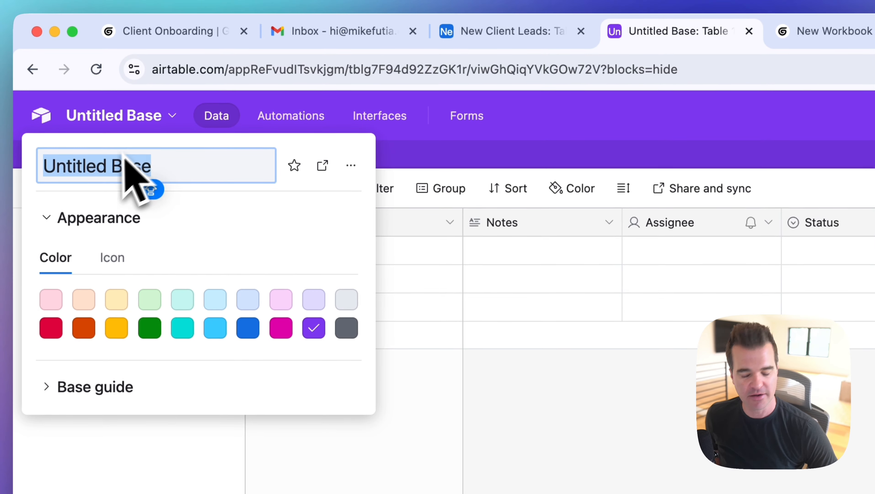
pyautogui.write('Leads ')
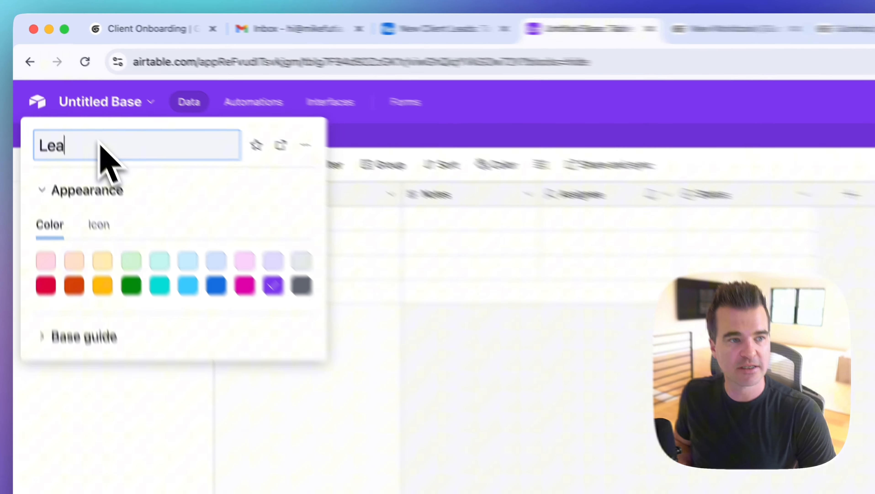
pyautogui.write('2')
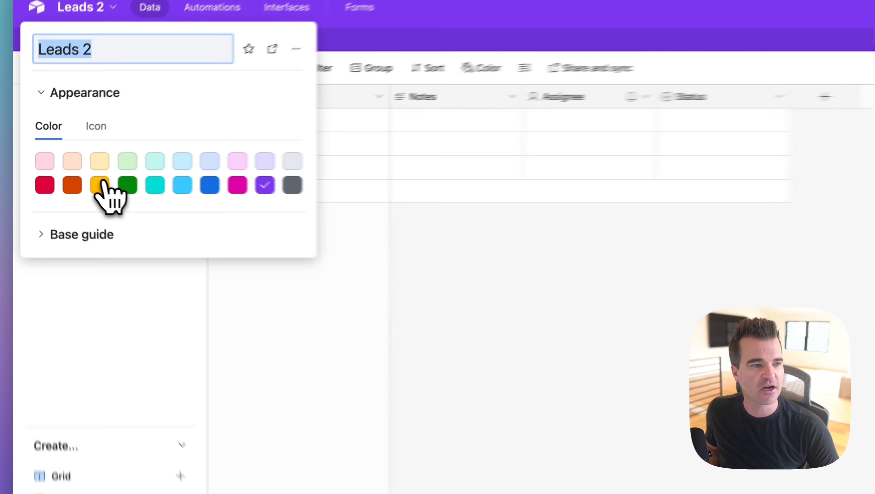
pyautogui.click(64, 171)
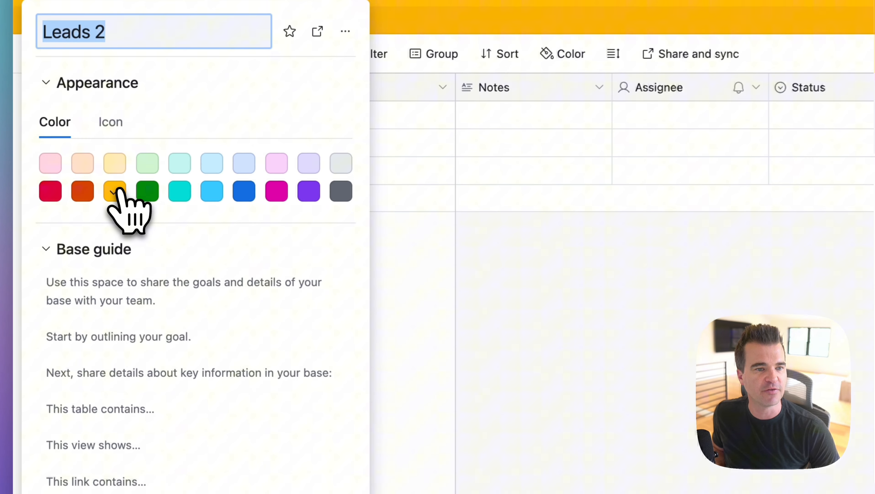
pyautogui.click(369, 257)
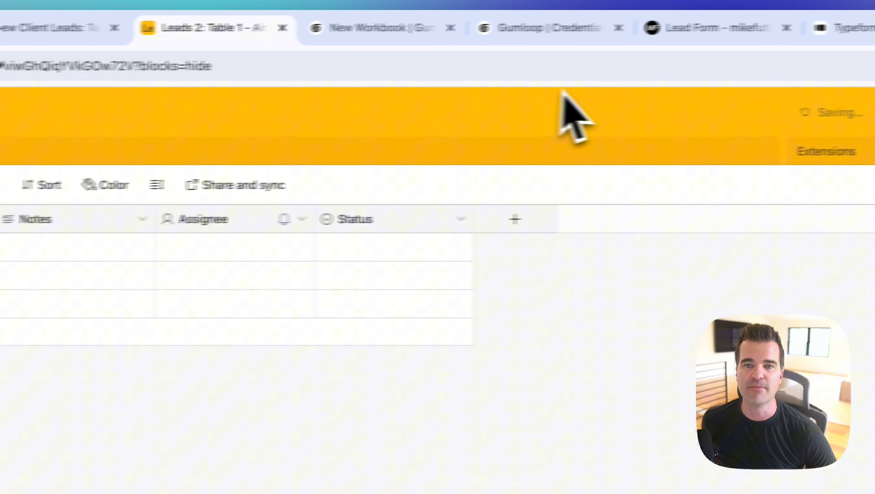
# Step: Check the contact fields in the Typeform lead form and rename the Airtable table's primary field to "First Name"
pyautogui.click(608, 42)
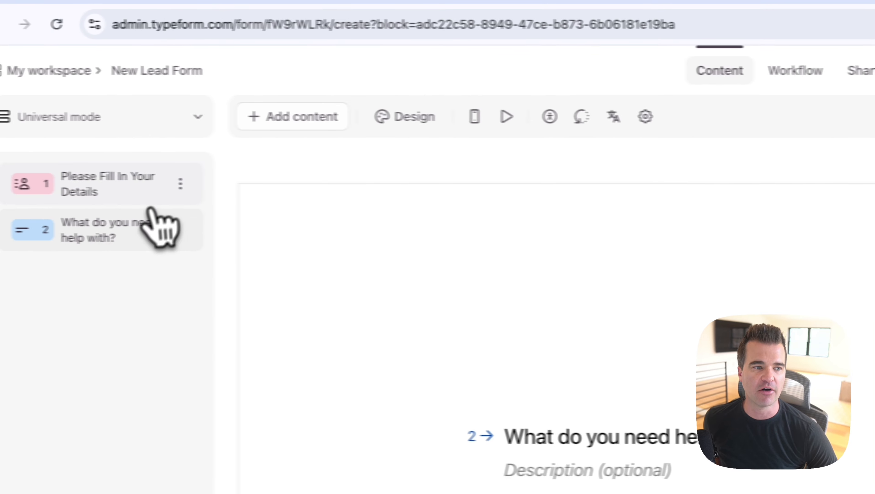
pyautogui.click(138, 189)
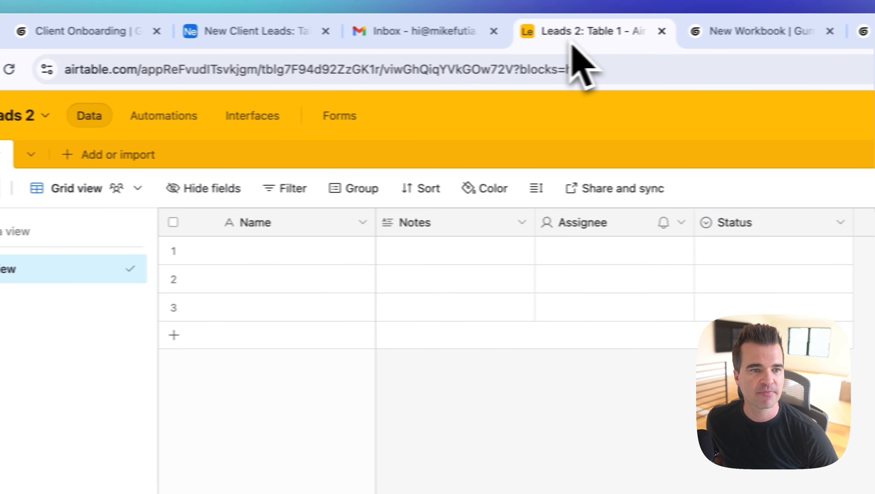
pyautogui.click(362, 222)
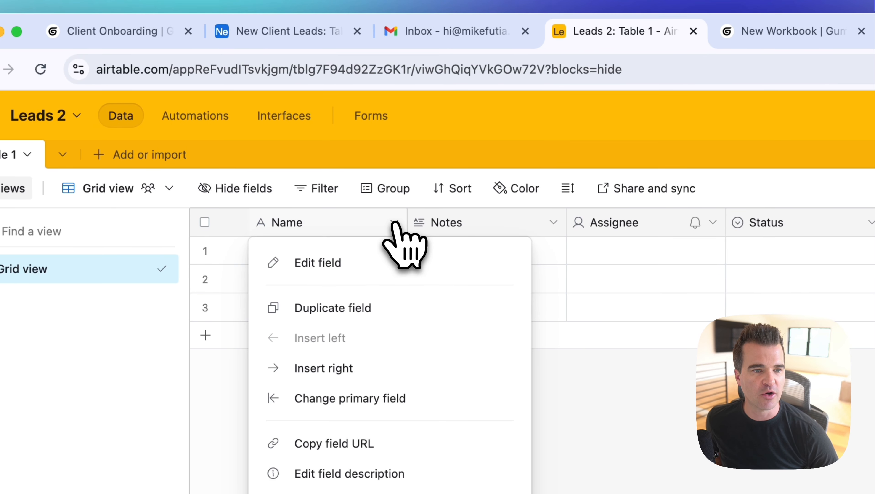
pyautogui.click(361, 263)
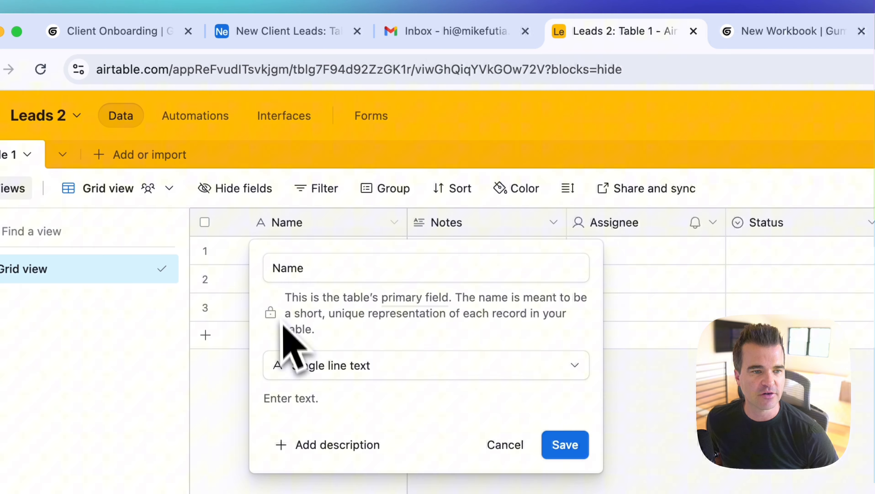
pyautogui.write('First')
pyautogui.press('Return')
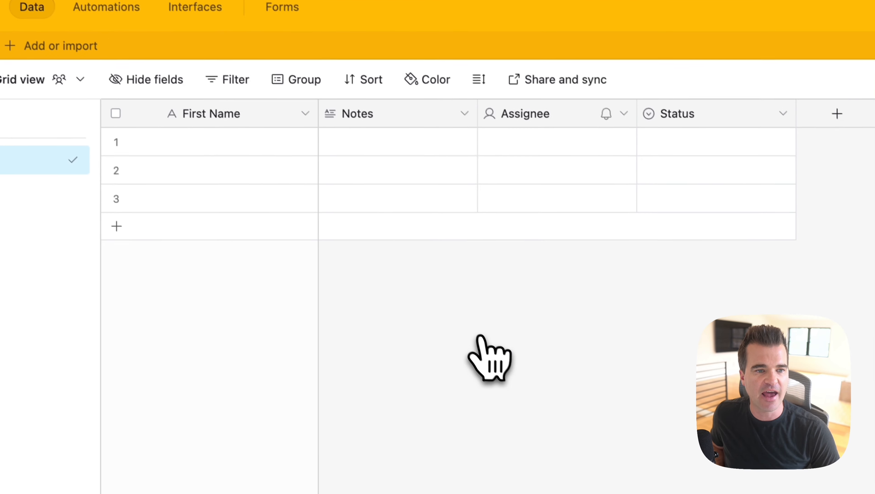
# Step: Delete the default Notes, Assignee and Status fields from the table
pyautogui.click(512, 231)
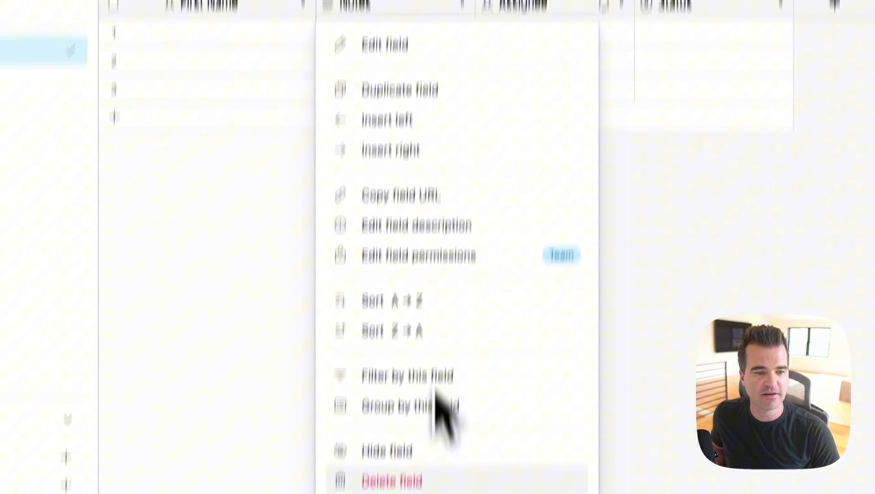
pyautogui.click(426, 493)
pyautogui.rightClick(411, 112)
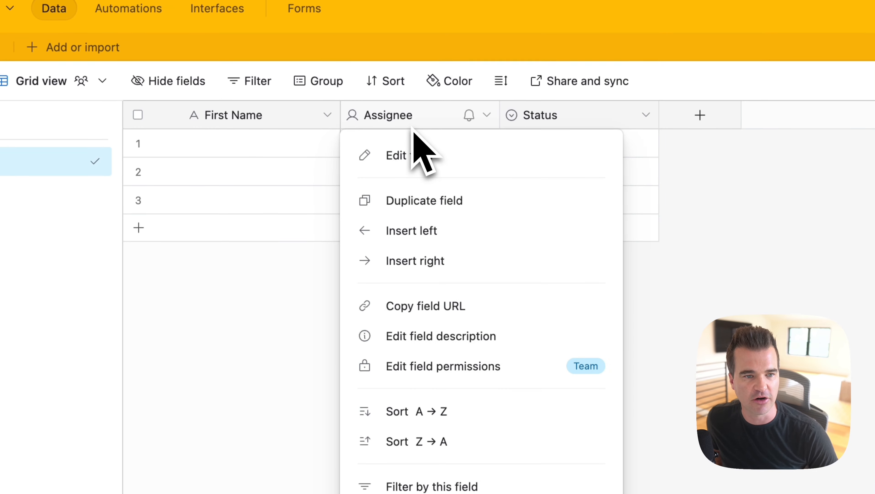
pyautogui.click(457, 493)
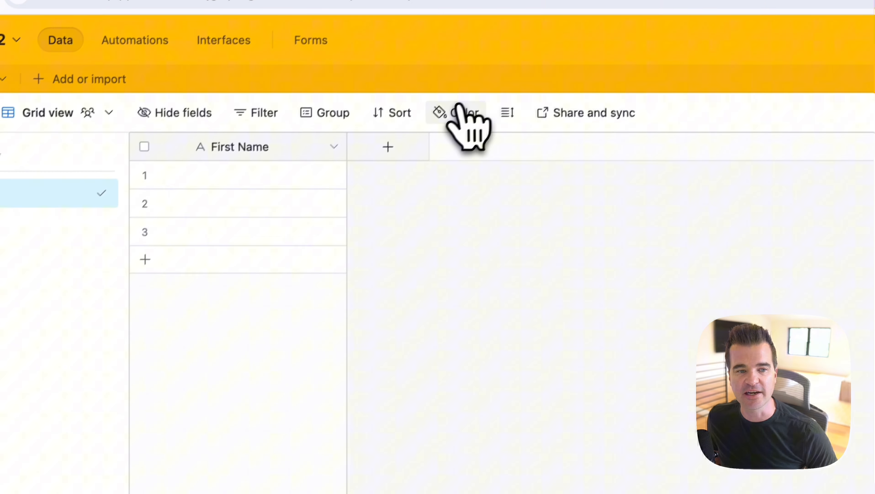
# Step: Duplicate the First Name field and name the copy "Last Name"
pyautogui.click(324, 164)
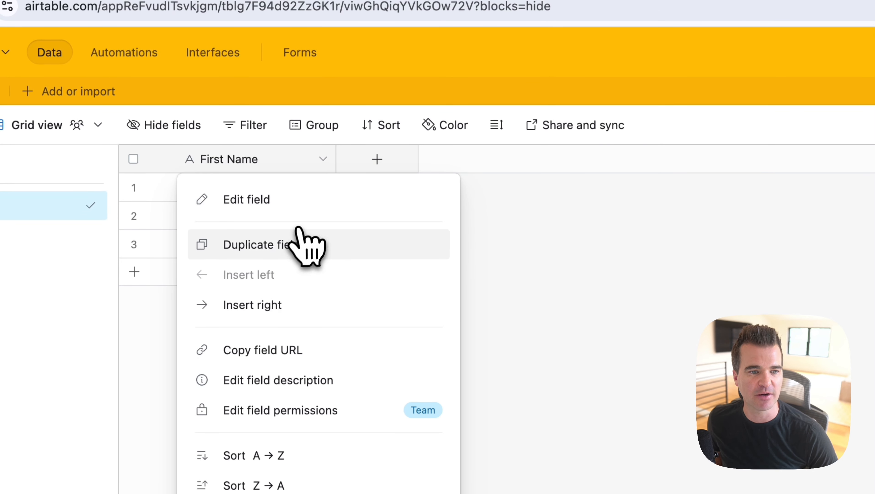
pyautogui.click(306, 246)
pyautogui.doubleClick(387, 162)
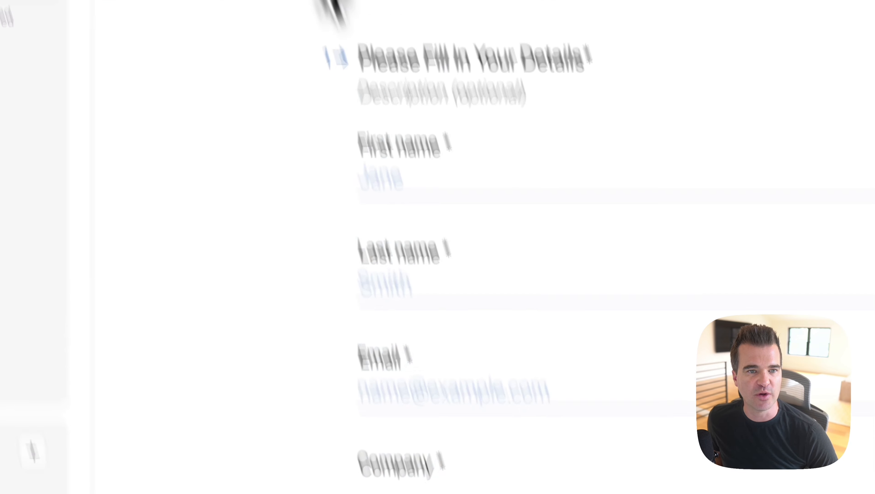
# Step: Following the Typeform contact questions, add an Email-type field named "Email" after Last Name in the Airtable table
pyautogui.click(479, 7)
pyautogui.click(548, 221)
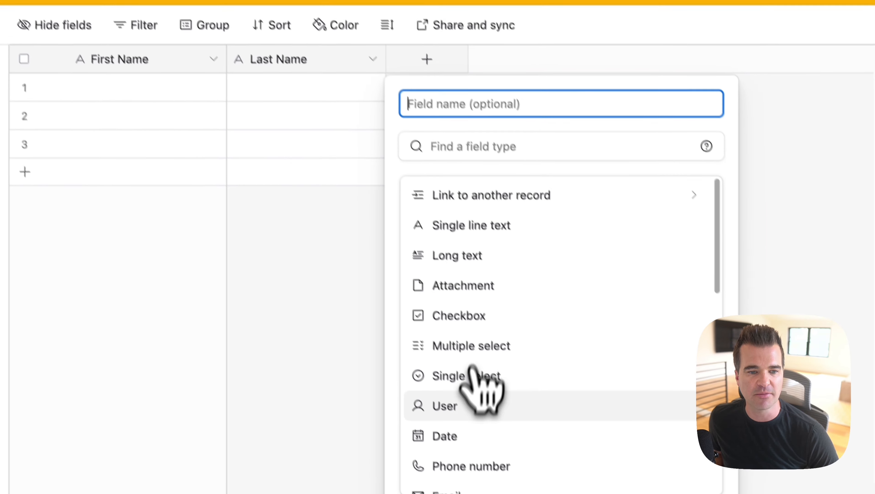
pyautogui.scroll(-3, 465, 399)
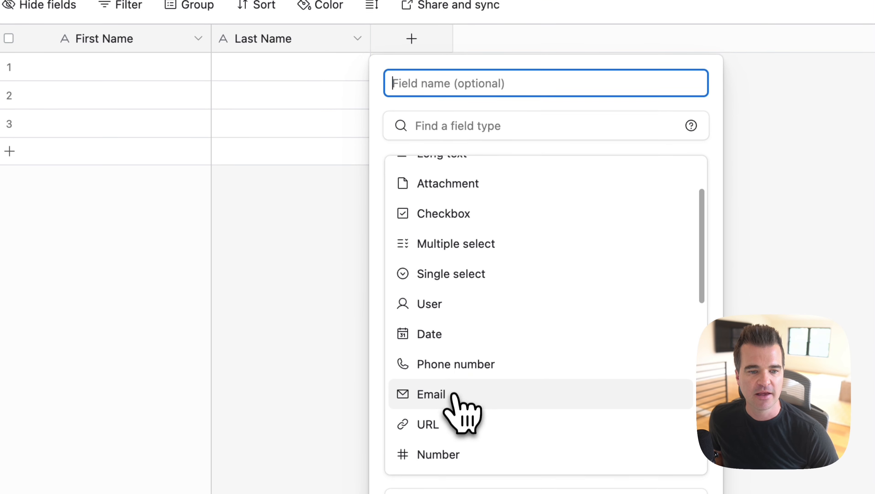
pyautogui.click(453, 396)
pyautogui.click(426, 81)
pyautogui.write('Email')
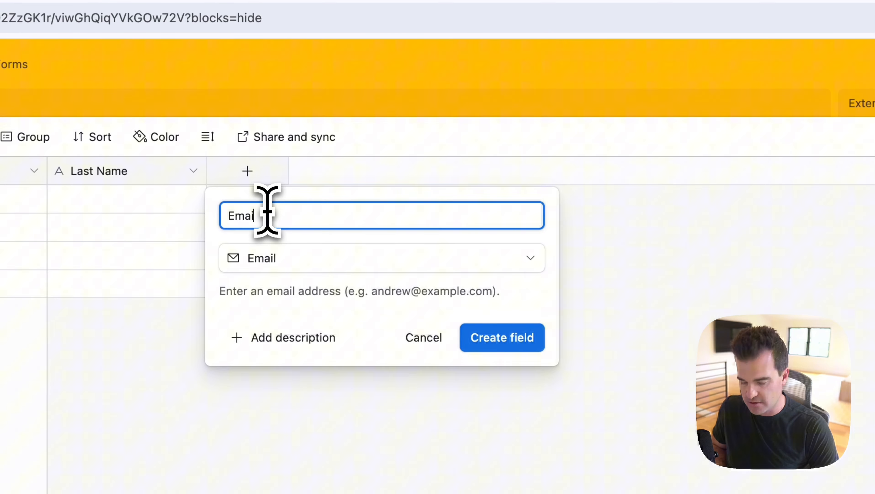
pyautogui.press('Return')
# Step: Check the remaining contact question in Typeform and add a single line text field named "Company Name" in Airtable
pyautogui.click(726, 18)
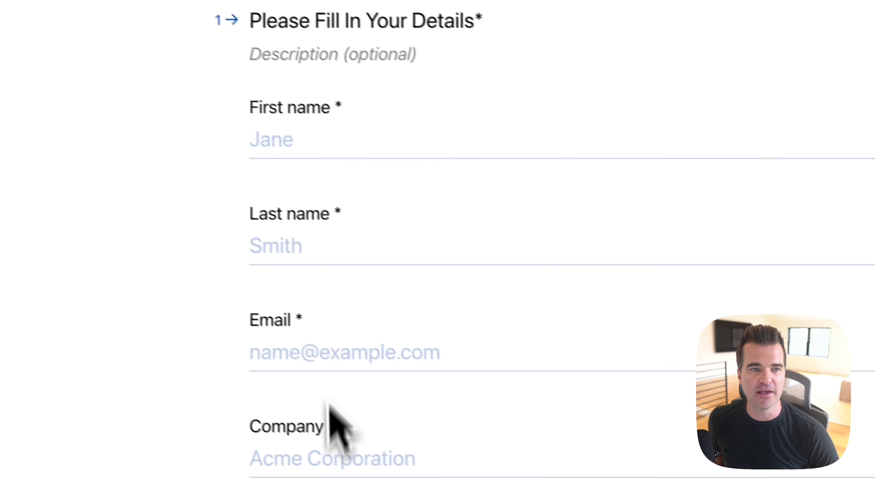
pyautogui.click(428, 27)
pyautogui.click(577, 223)
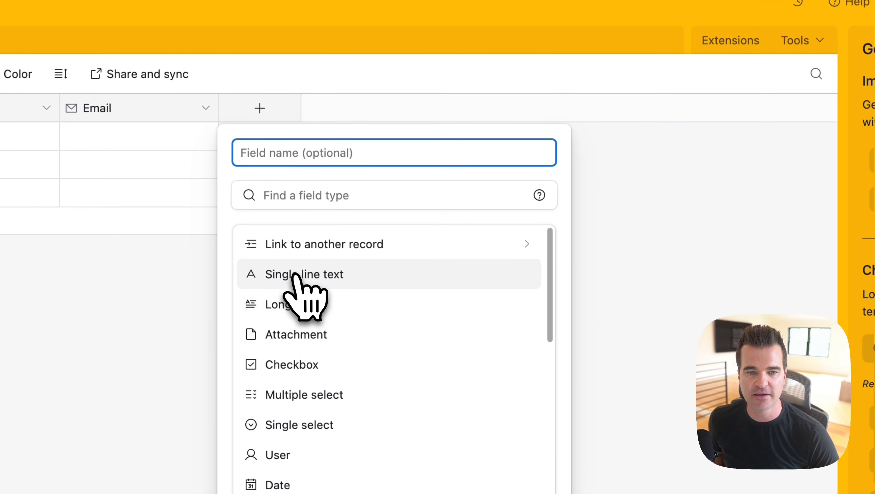
pyautogui.click(465, 335)
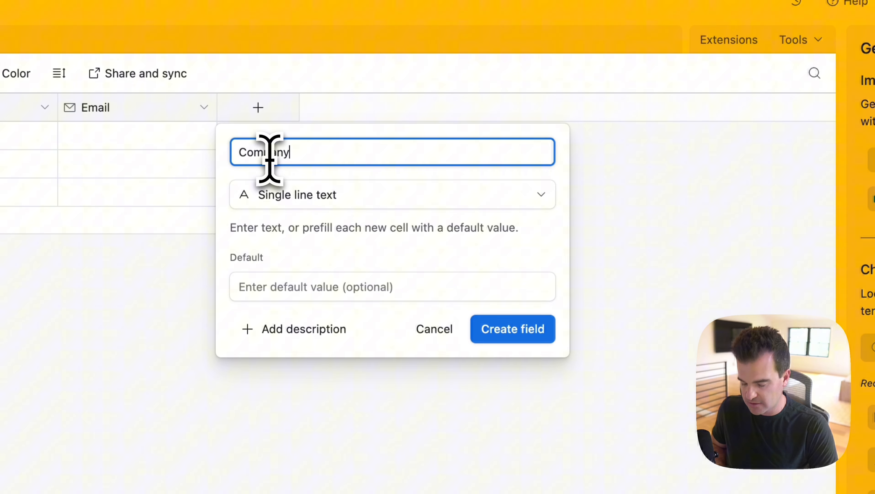
pyautogui.click(484, 329)
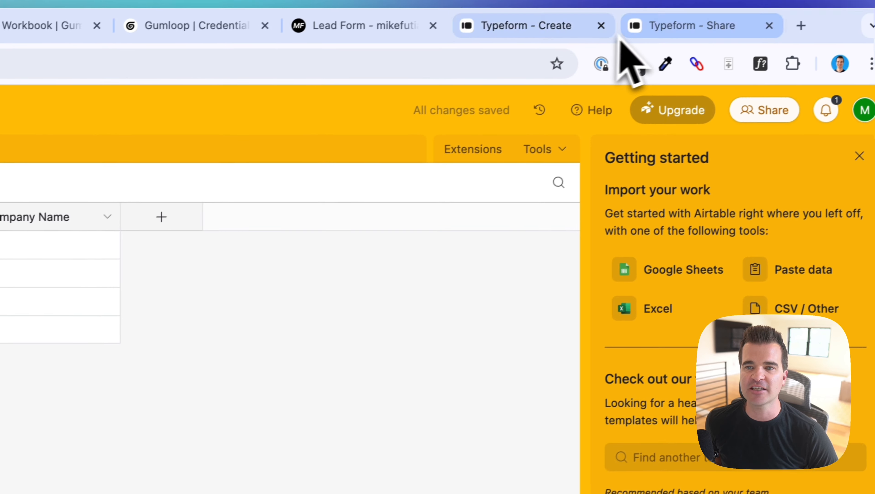
# Step: Review the Typeform "What do you need help with?" question and add a long text field named "Additional Info" in Airtable
pyautogui.click(525, 28)
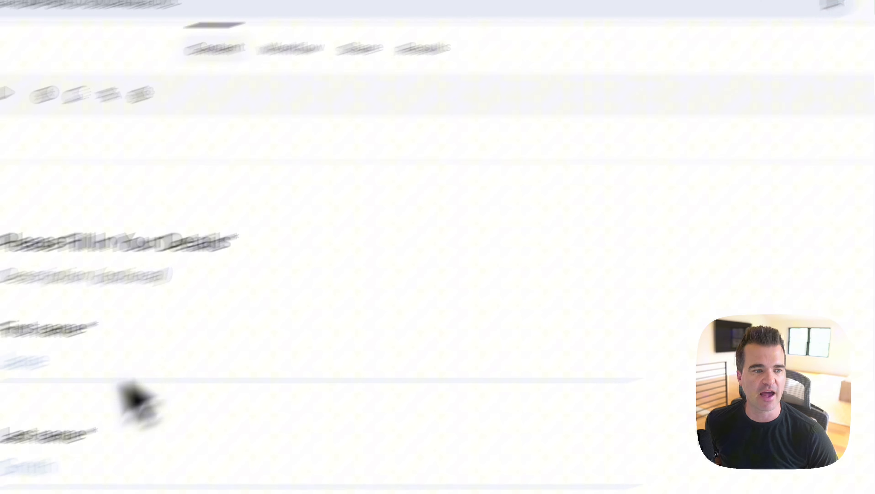
pyautogui.click(141, 87)
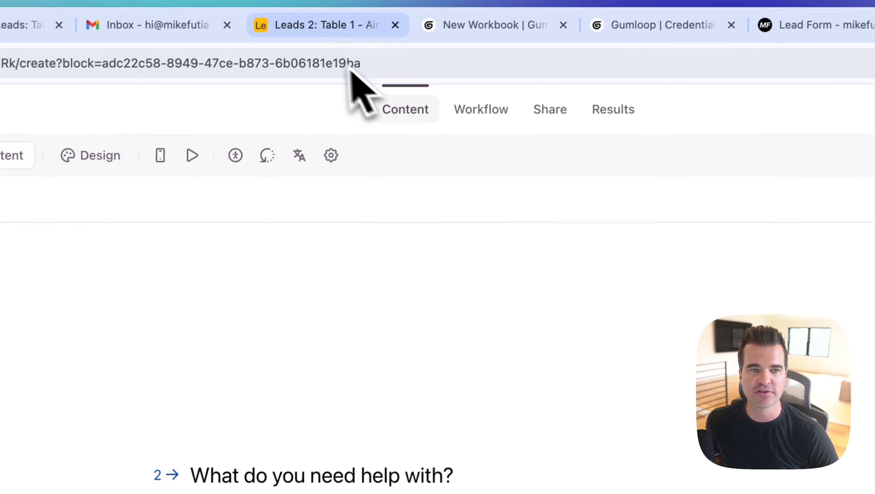
pyautogui.click(327, 25)
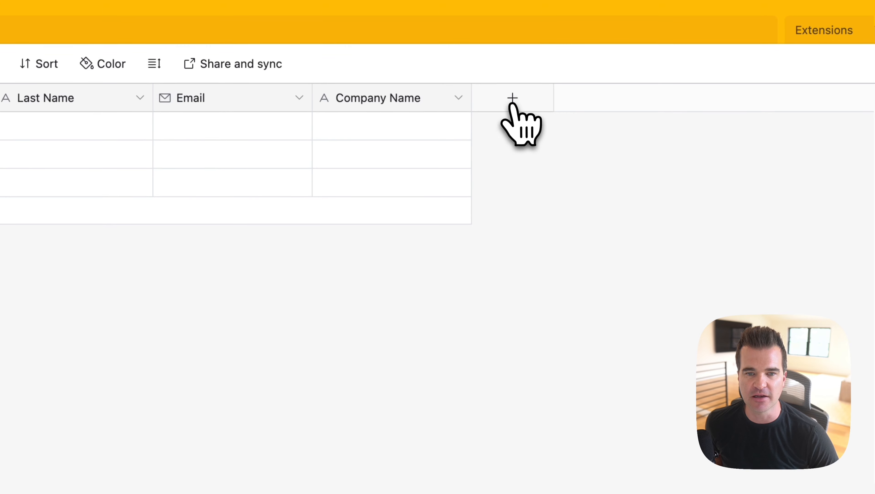
pyautogui.click(512, 100)
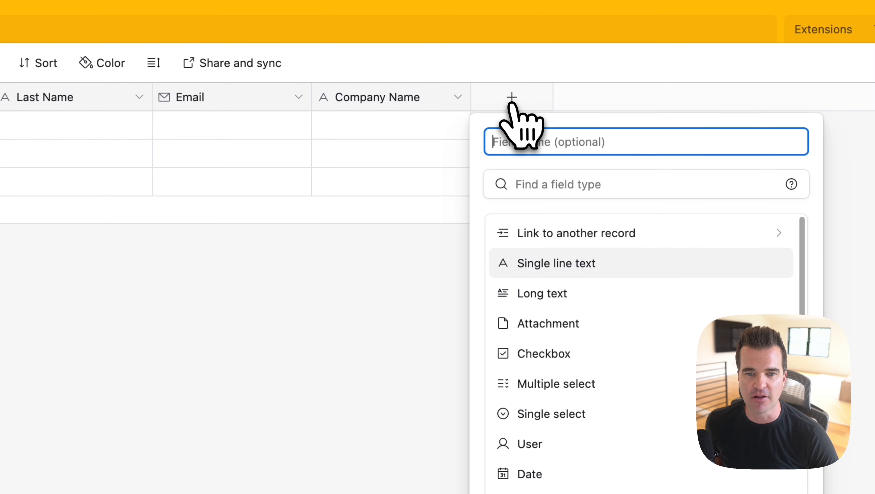
pyautogui.click(557, 294)
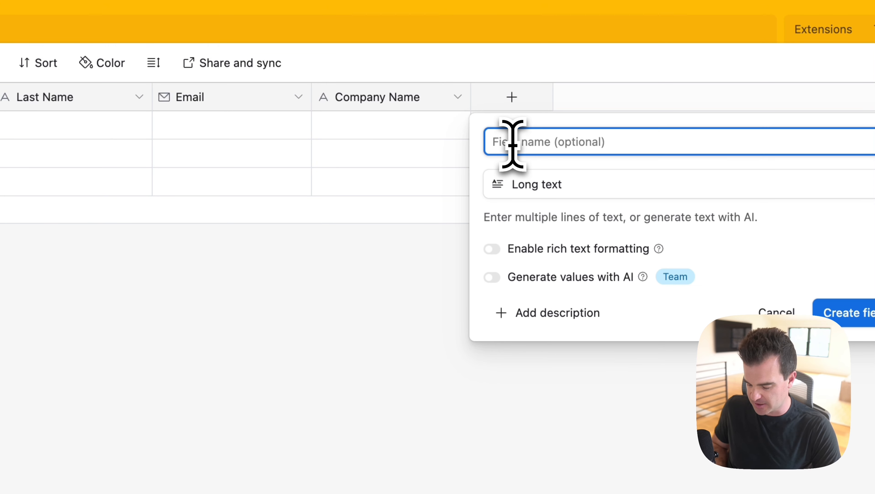
pyautogui.write('Additional Info')
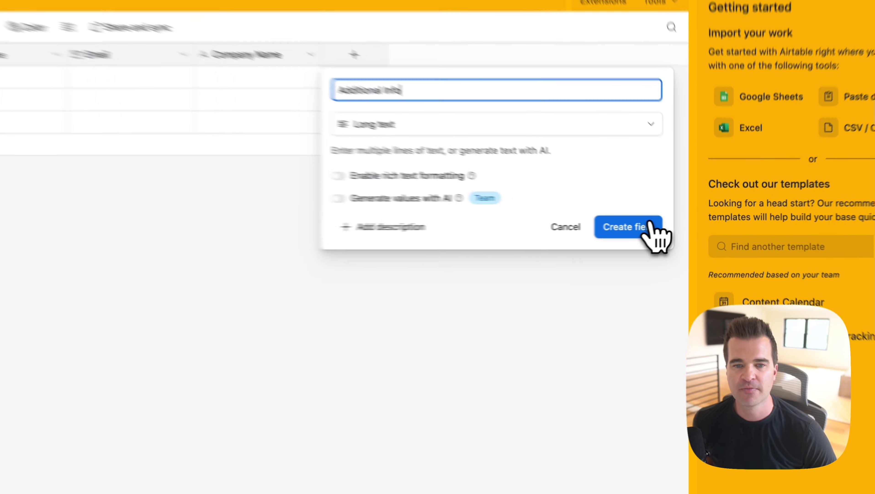
pyautogui.click(669, 226)
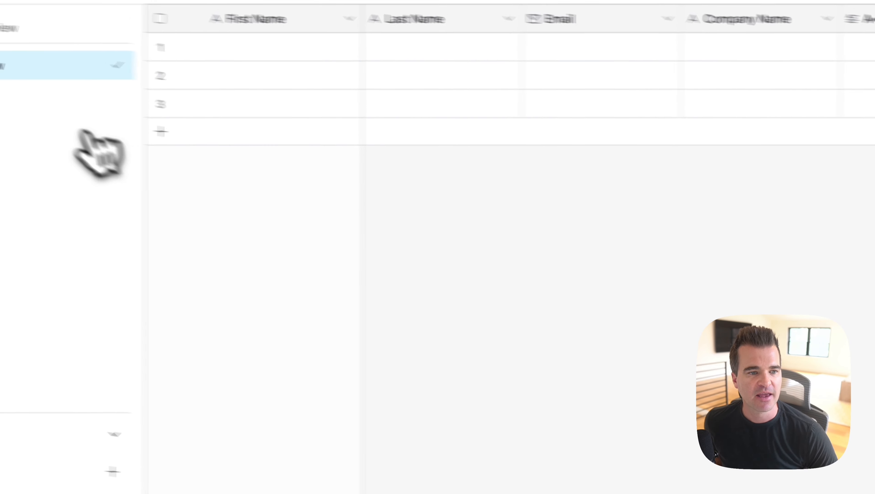
# Step: Delete the blank default records from the Leads 2 table
pyautogui.click(65, 60)
pyautogui.rightClick(78, 55)
pyautogui.click(161, 356)
pyautogui.rightClick(349, 95)
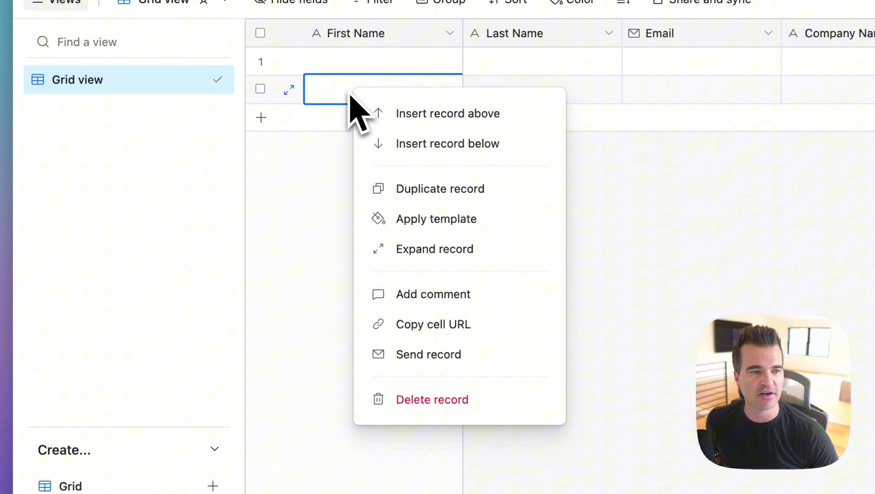
pyautogui.click(446, 401)
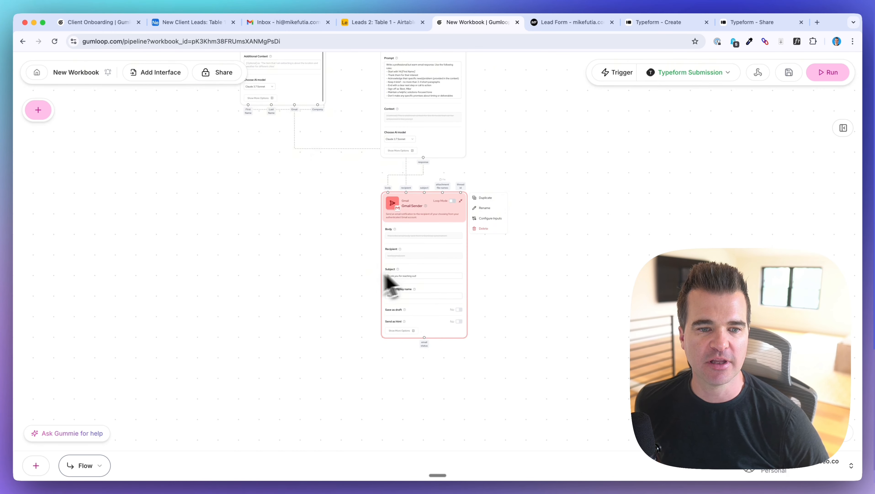
# Step: Find the Airtable Writer node in the node library, add it to the flow and place it below the Gmail Sender
pyautogui.scroll(1, 337, 214)
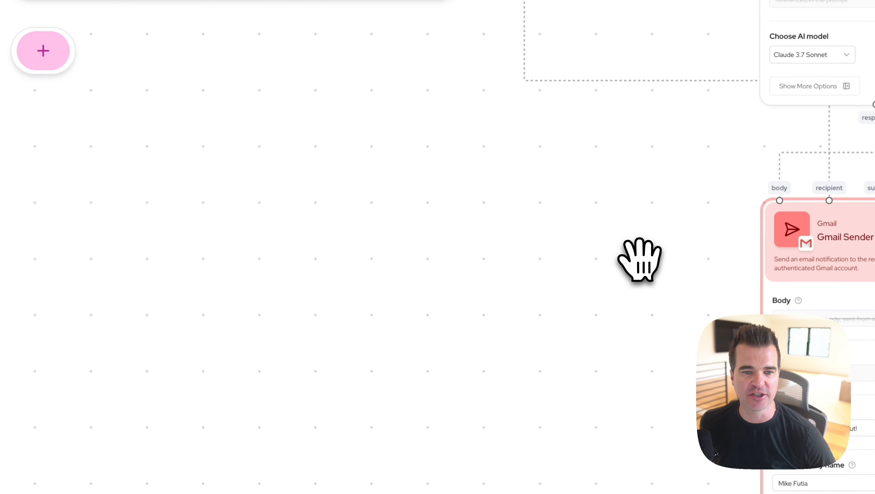
pyautogui.moveTo(639, 259); pyautogui.dragTo(416, 248)
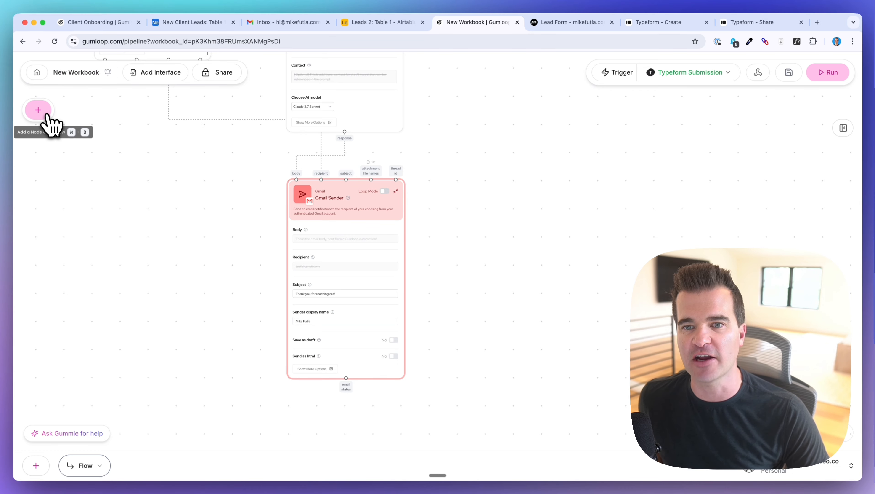
pyautogui.click(47, 114)
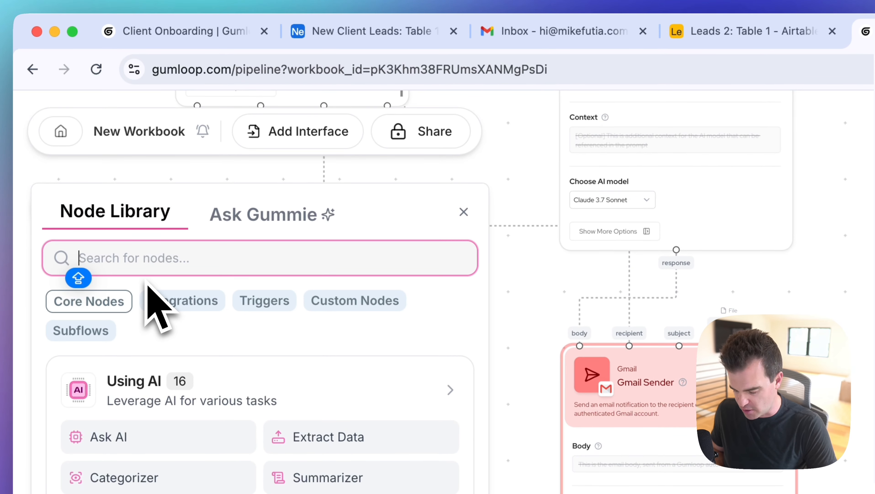
pyautogui.write('AIR')
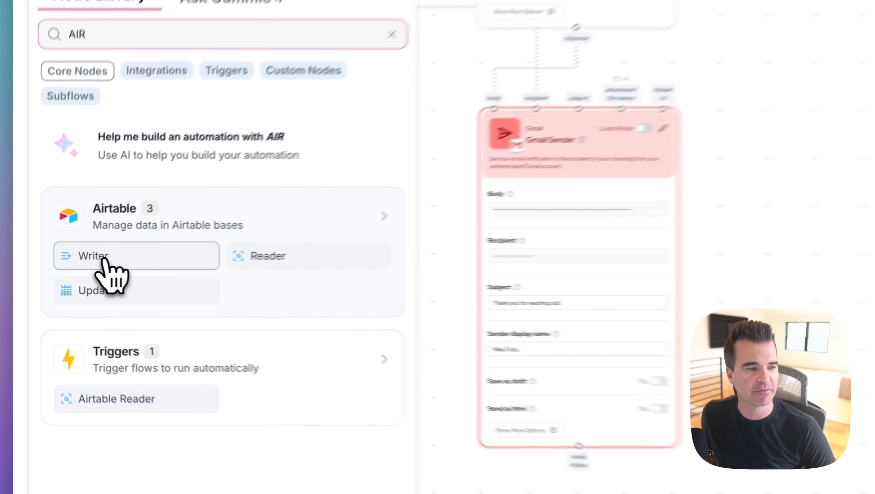
pyautogui.click(65, 267)
pyautogui.moveTo(483, 234); pyautogui.dragTo(485, 381)
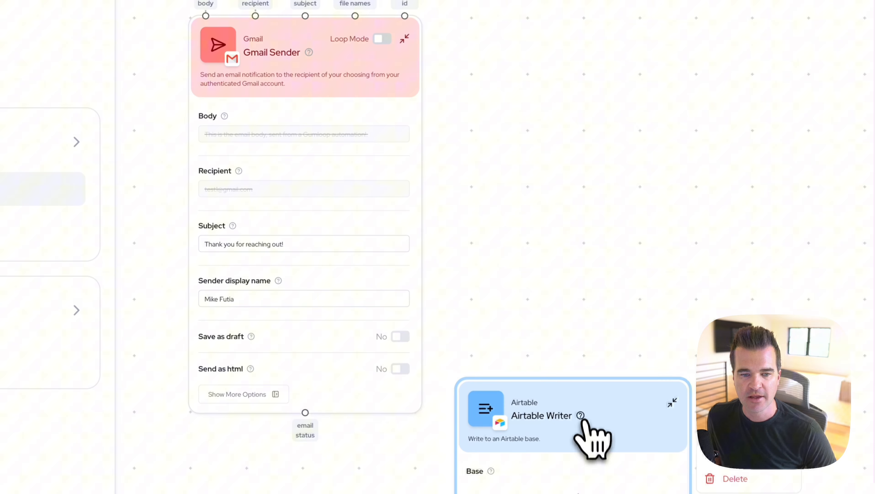
pyautogui.scroll(-5, 599, 95)
pyautogui.moveTo(584, 120); pyautogui.dragTo(275, 242)
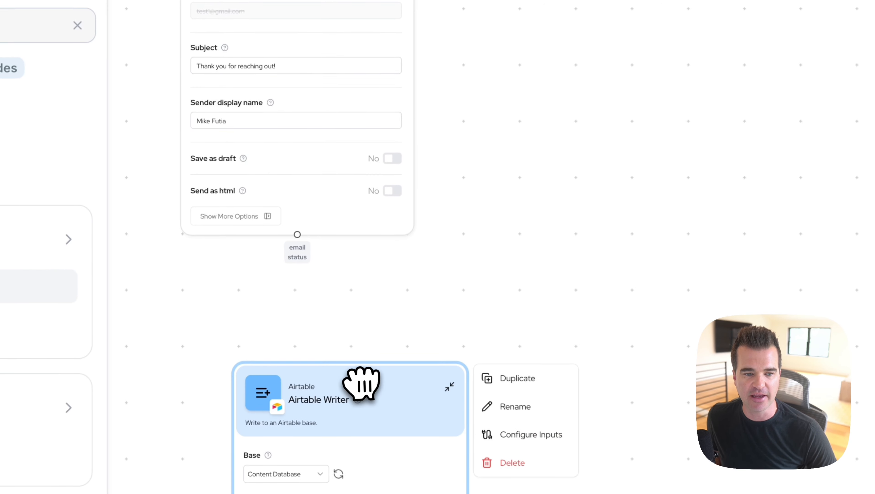
pyautogui.scroll(-5, 361, 382)
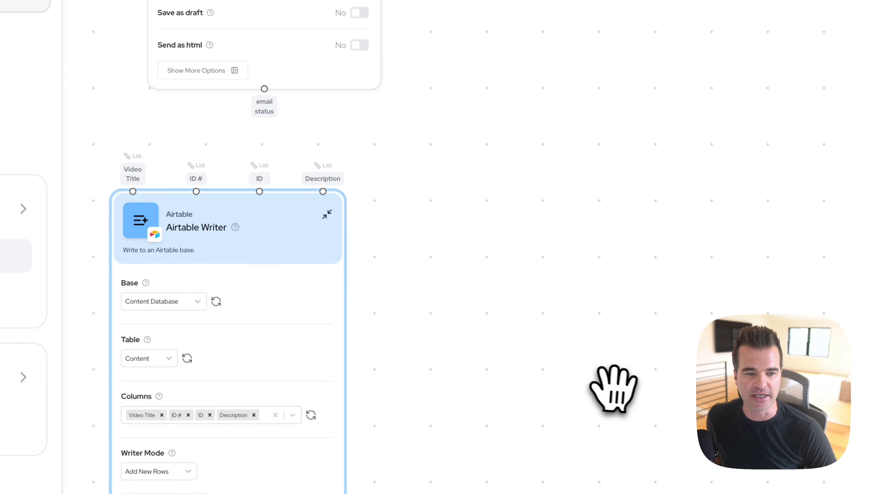
# Step: Point the Airtable Writer at the Leads 2 base and its Table 1
pyautogui.scroll(1, 587, 362)
pyautogui.moveTo(570, 346); pyautogui.dragTo(640, 233)
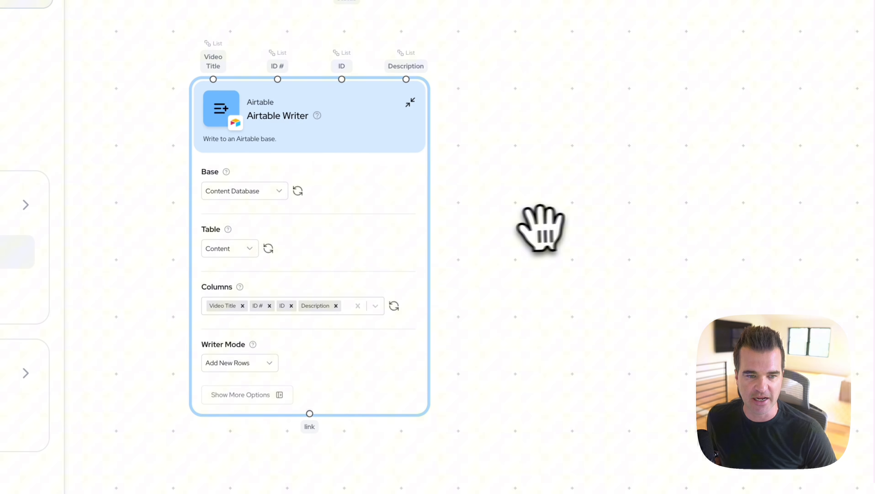
pyautogui.scroll(2, 533, 230)
pyautogui.moveTo(524, 229); pyautogui.dragTo(608, 209)
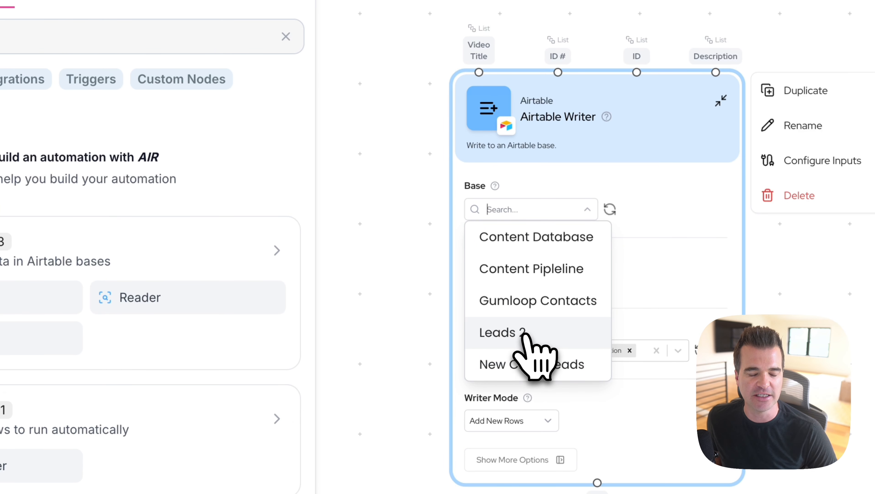
pyautogui.click(517, 280)
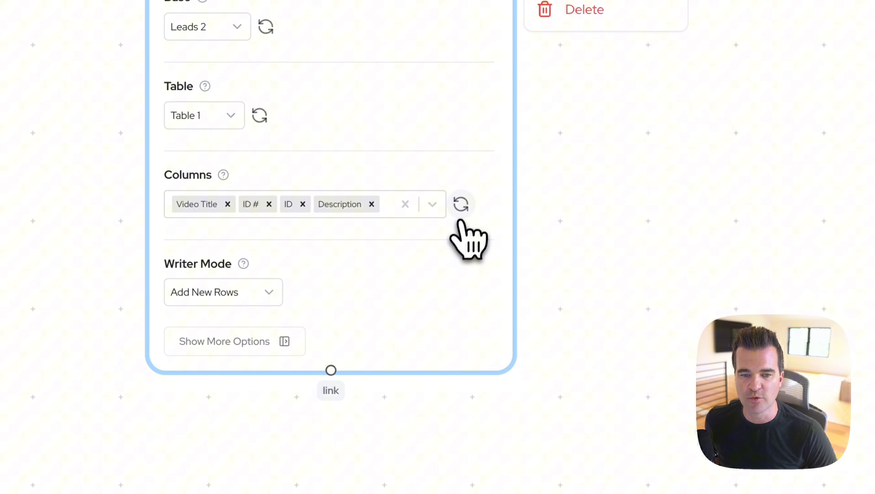
# Step: Refresh the Airtable Writer's columns and replace the old ones with First Name, Last Name, Email, Company Name and Additional Info
pyautogui.click(461, 207)
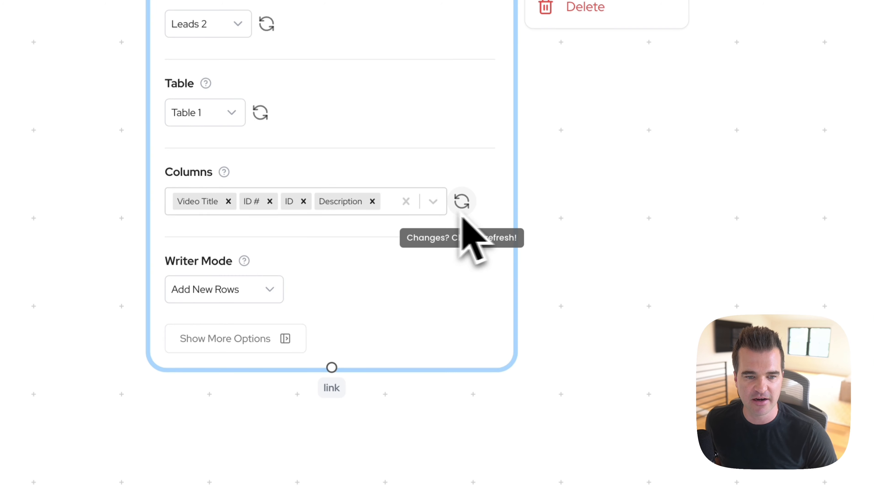
pyautogui.click(229, 201)
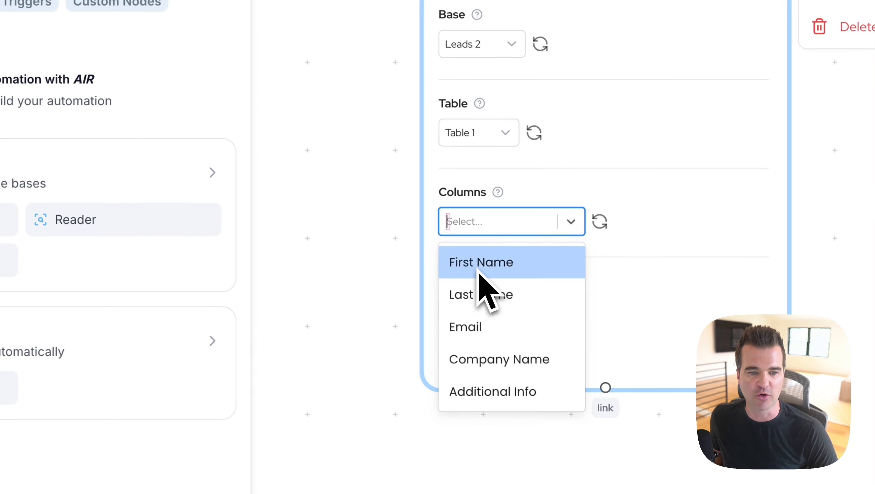
pyautogui.click(479, 274)
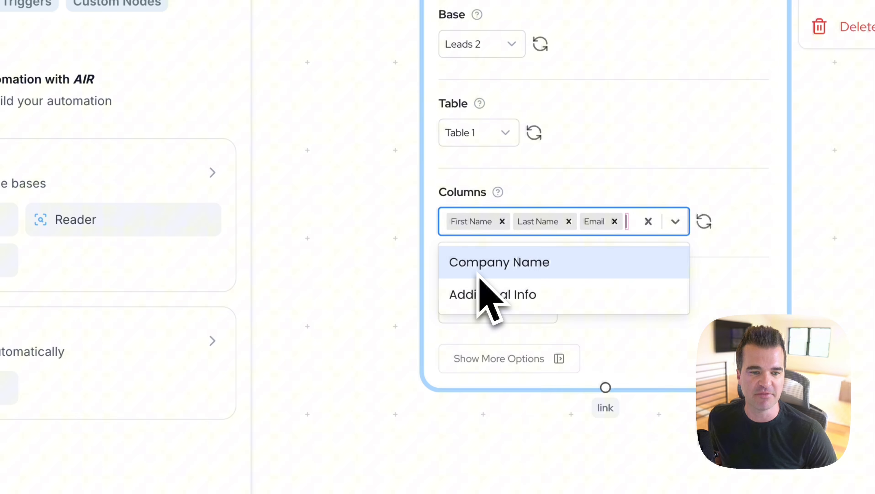
pyautogui.click(478, 262)
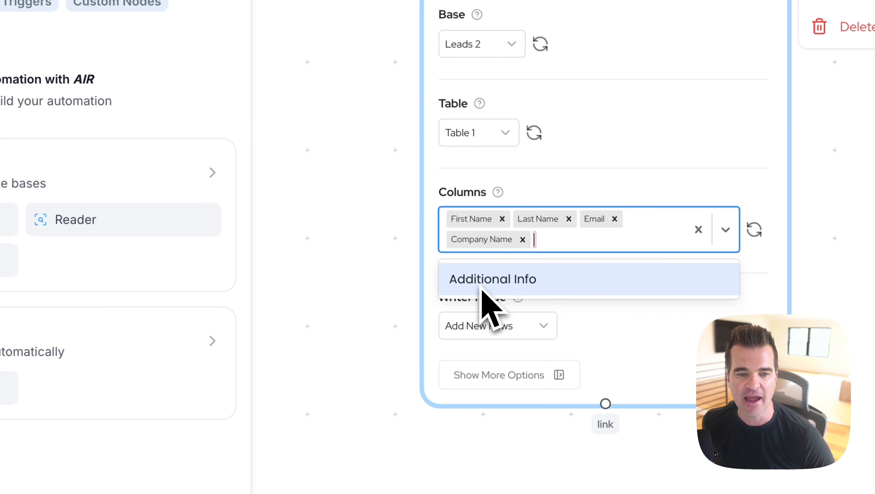
pyautogui.scroll(-2, 351, 99)
pyautogui.moveTo(348, 93); pyautogui.dragTo(347, 150)
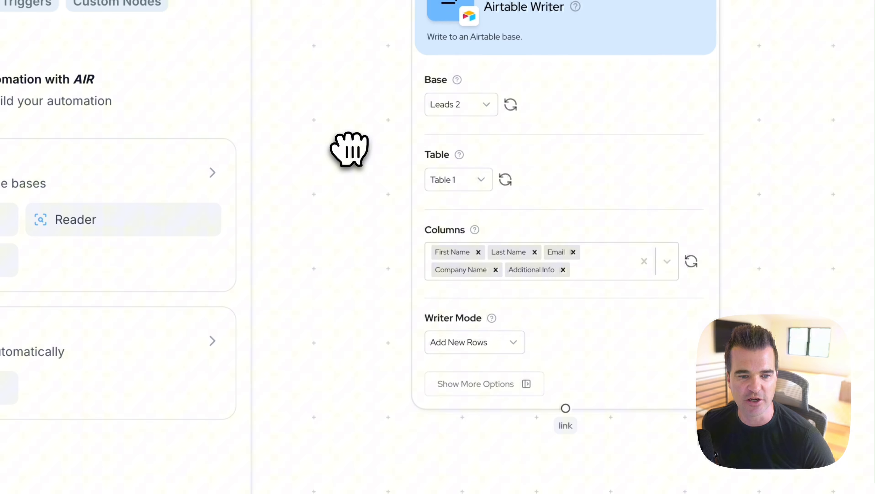
# Step: Set the Airtable Writer's mode to Add A Single New Row and save the flow
pyautogui.scroll(3, 348, 146)
pyautogui.moveTo(285, 67); pyautogui.dragTo(258, 290)
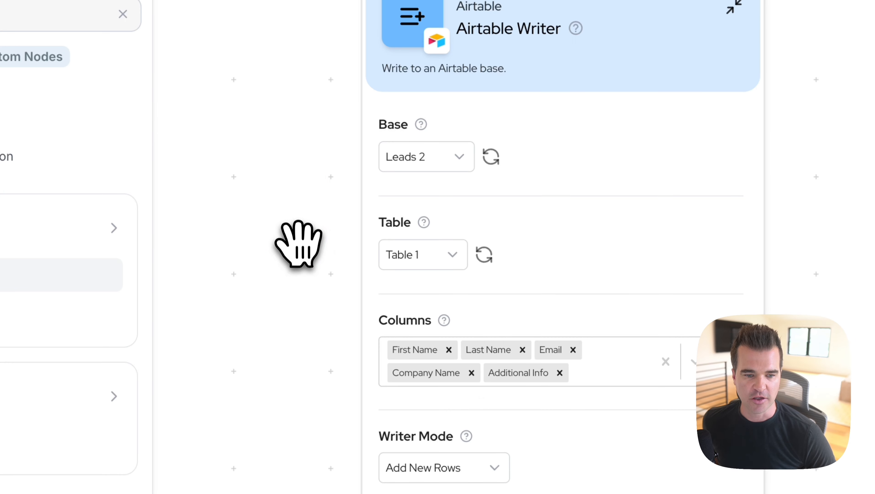
pyautogui.moveTo(300, 269); pyautogui.dragTo(276, 129)
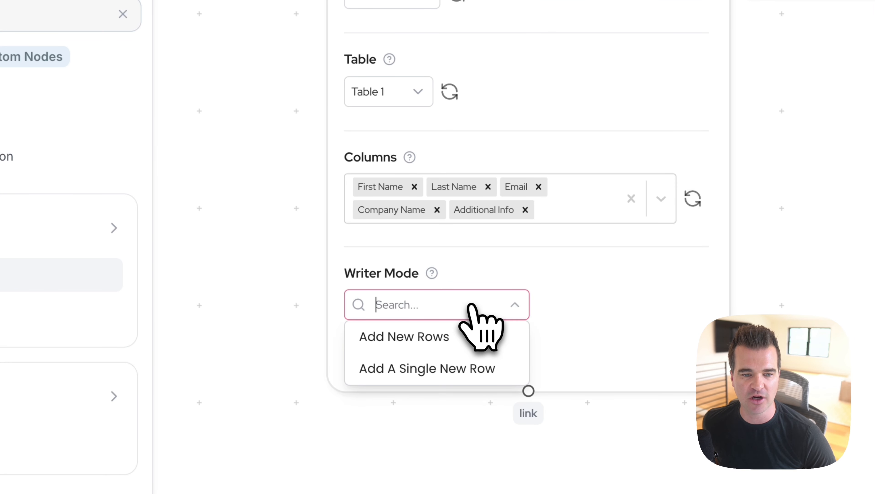
pyautogui.click(434, 375)
pyautogui.click(719, 92)
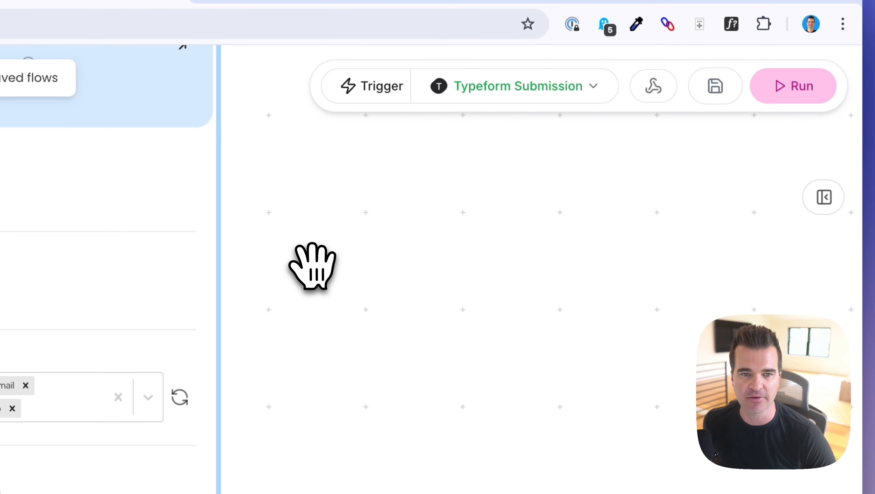
# Step: Connect Extract Data's First Name output to the Airtable Writer's First Name input and move the Writer directly beneath Extract Data
pyautogui.scroll(-3, 281, 253)
pyautogui.moveTo(276, 246); pyautogui.dragTo(278, 460)
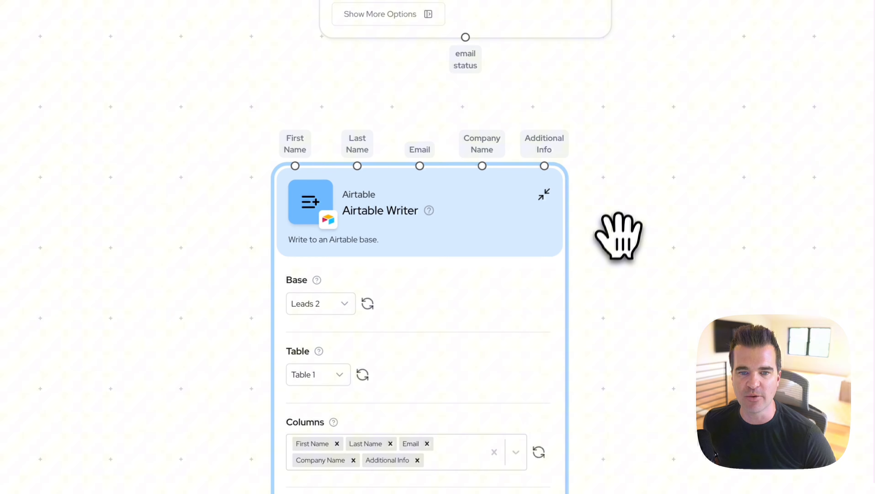
pyautogui.scroll(-3, 619, 235)
pyautogui.moveTo(638, 169); pyautogui.dragTo(574, 314)
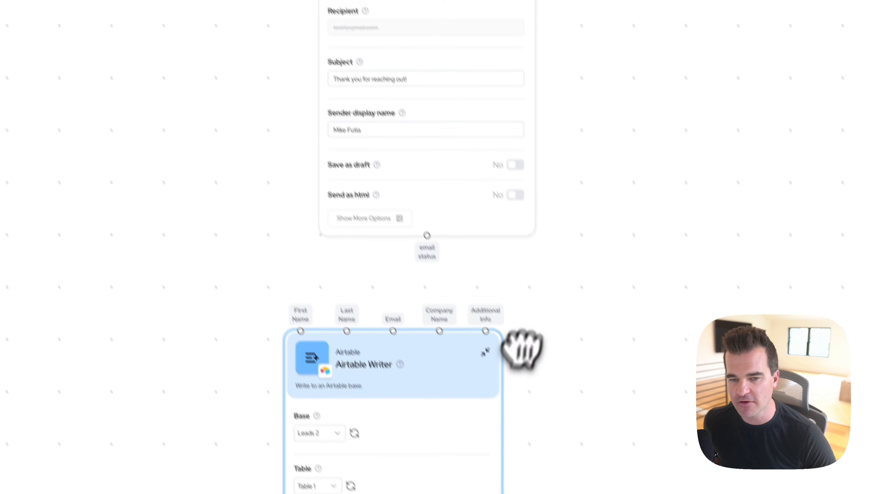
pyautogui.click(313, 84)
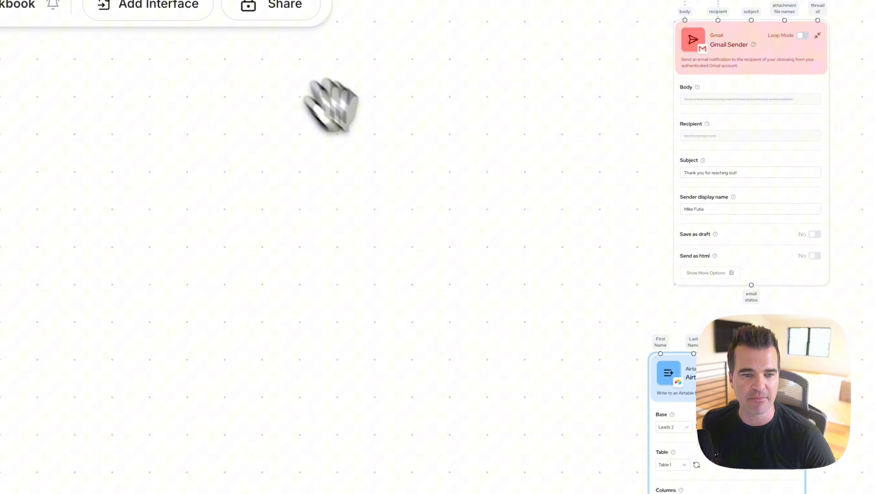
pyautogui.moveTo(471, 223); pyautogui.dragTo(550, 382)
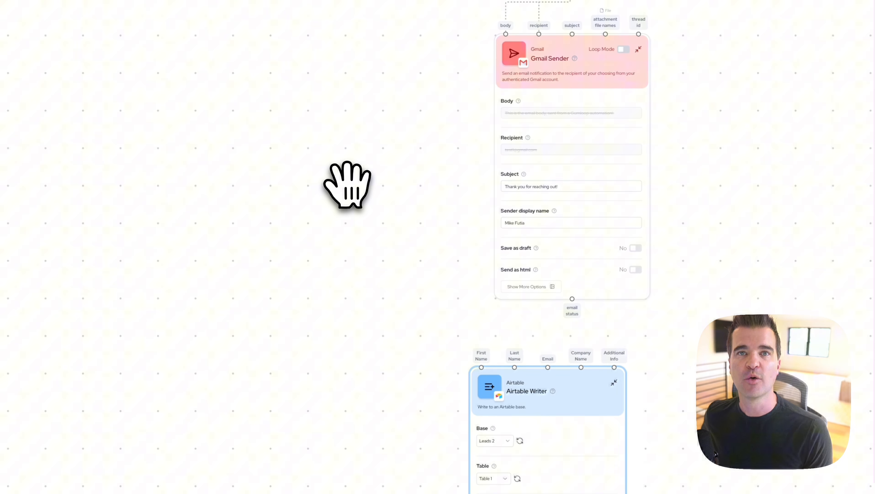
pyautogui.moveTo(282, 63); pyautogui.dragTo(351, 437)
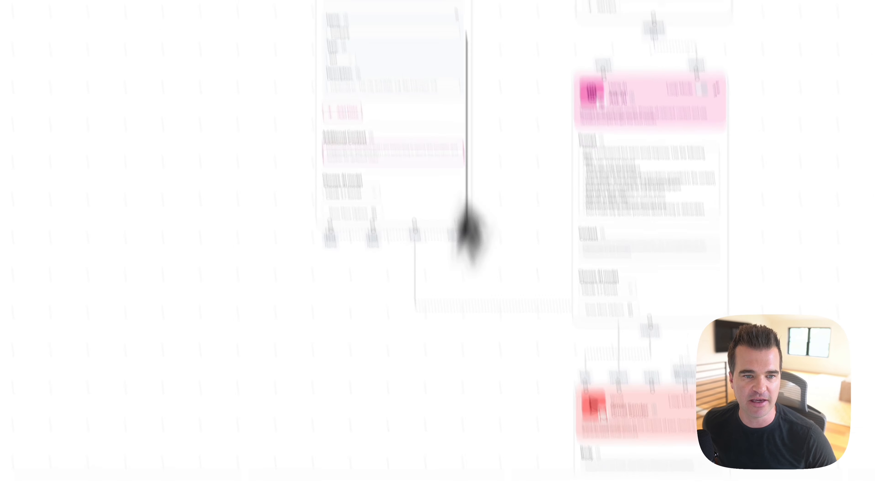
pyautogui.moveTo(304, 166); pyautogui.dragTo(422, 273)
pyautogui.moveTo(383, 391); pyautogui.dragTo(341, 107)
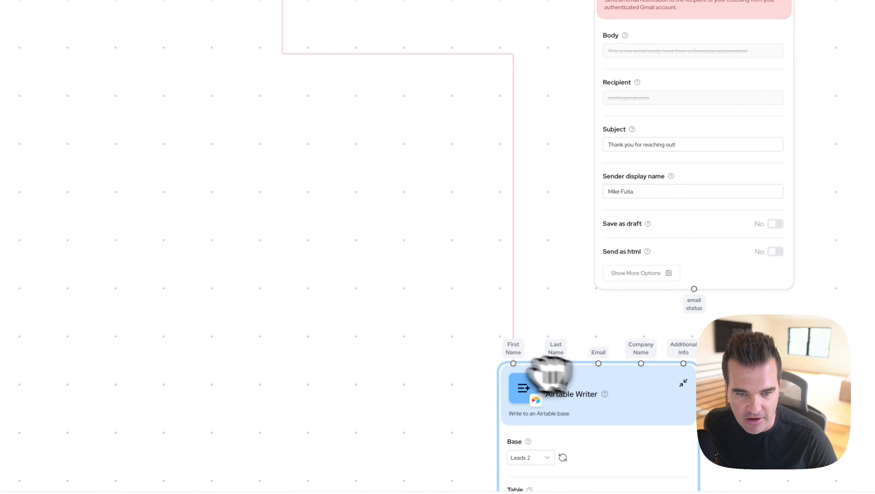
pyautogui.moveTo(550, 374); pyautogui.dragTo(479, 110)
pyautogui.moveTo(350, 82); pyautogui.dragTo(353, 336)
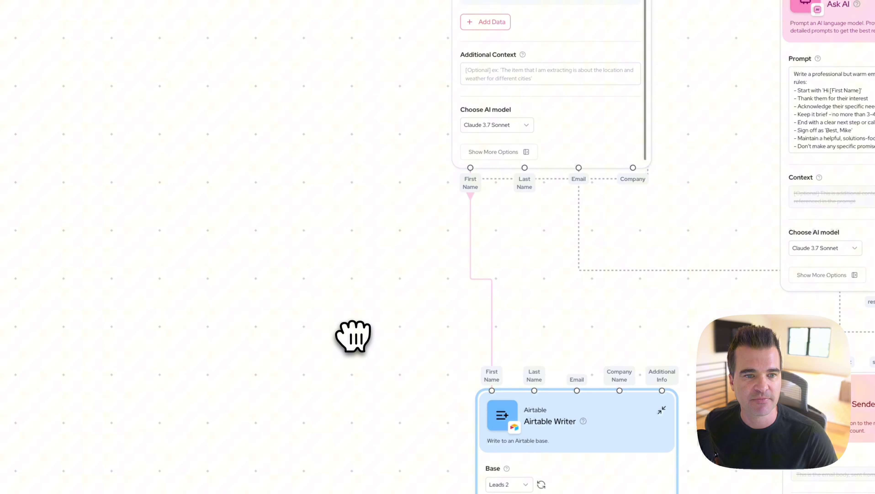
# Step: Connect Extract Data's Last Name, Email and Company outputs to the Airtable Writer's Last Name, Email and Company Name inputs
pyautogui.scroll(3, 353, 336)
pyautogui.moveTo(498, 226); pyautogui.dragTo(374, 358)
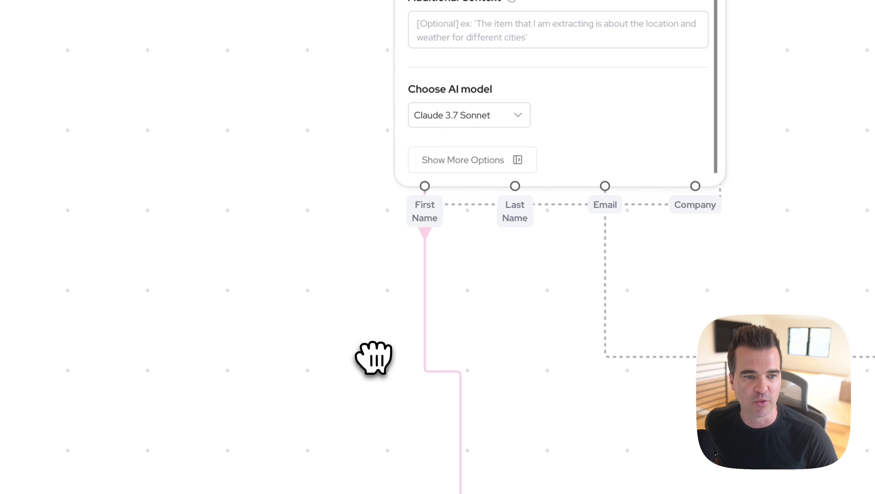
pyautogui.moveTo(511, 195); pyautogui.dragTo(415, 405)
pyautogui.moveTo(455, 86); pyautogui.dragTo(399, 413)
pyautogui.moveTo(458, 76); pyautogui.dragTo(501, 350)
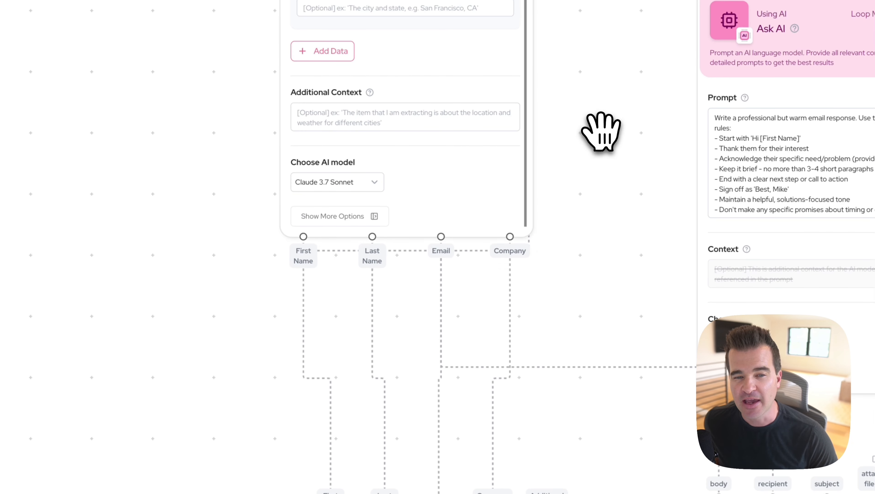
# Step: Connect the Typeform reader's "What do you need help with?" output to the Airtable Writer's Additional Info input
pyautogui.moveTo(590, 169); pyautogui.dragTo(590, 374)
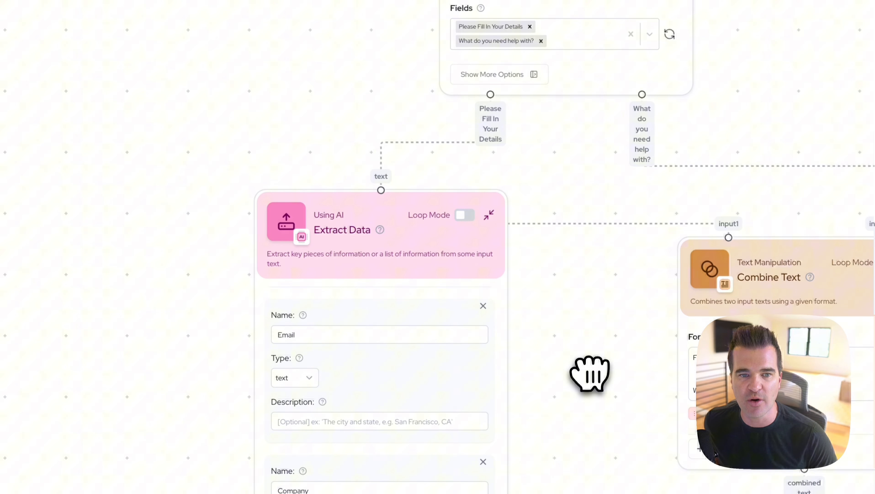
pyautogui.moveTo(407, 219); pyautogui.dragTo(401, 97)
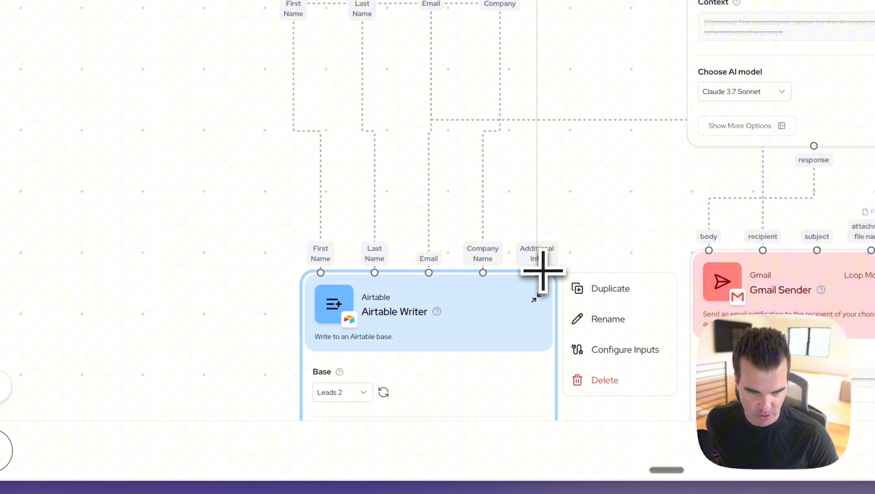
pyautogui.moveTo(544, 270); pyautogui.dragTo(541, 271)
pyautogui.moveTo(420, 375); pyautogui.dragTo(372, 86)
pyautogui.moveTo(375, 304); pyautogui.dragTo(374, 275)
pyautogui.scroll(5, 373, 275)
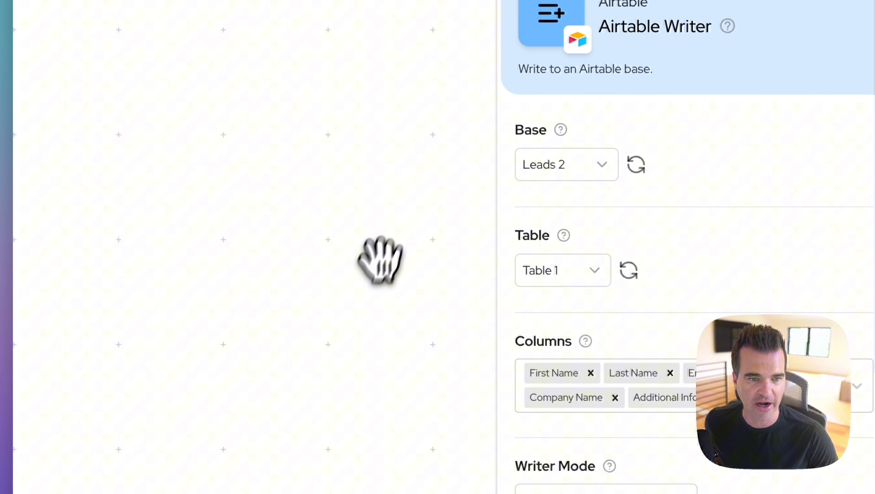
pyautogui.moveTo(416, 182); pyautogui.dragTo(216, 131)
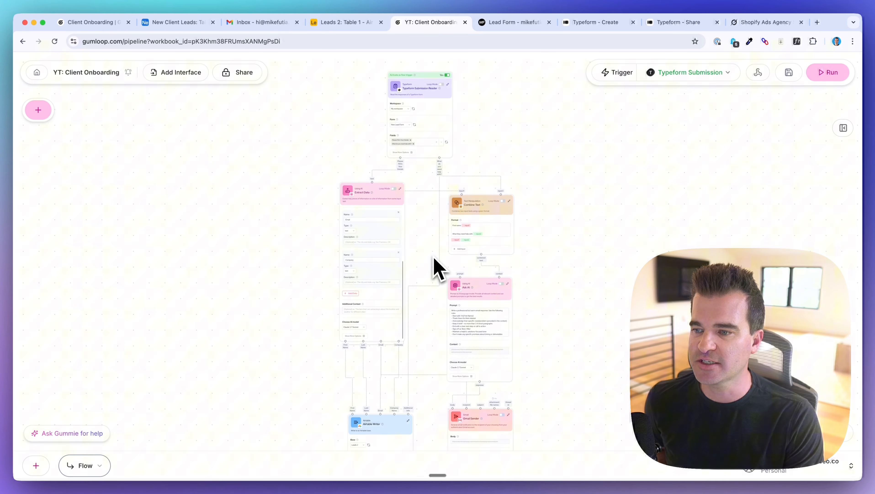
# Step: Check the Leads 2 table and the Gmail inbox, and submit the filled-in lead form with its Shopify ads agency help request
pyautogui.click(317, 22)
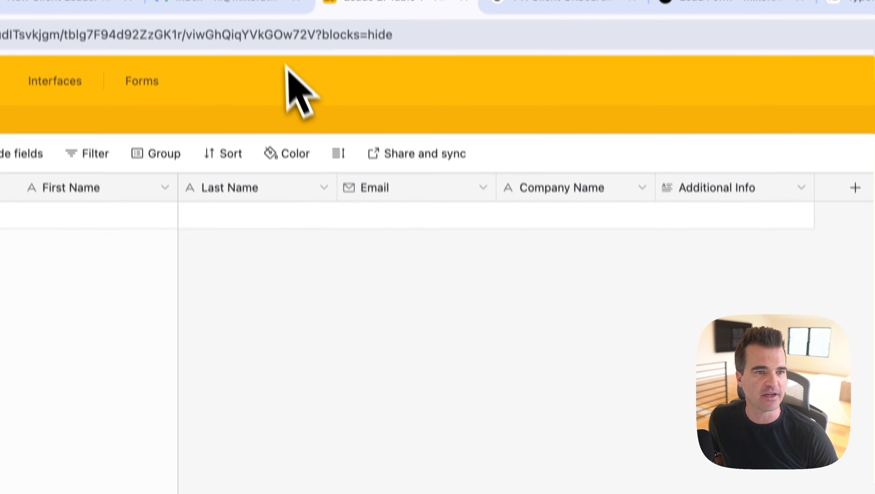
pyautogui.click(278, 21)
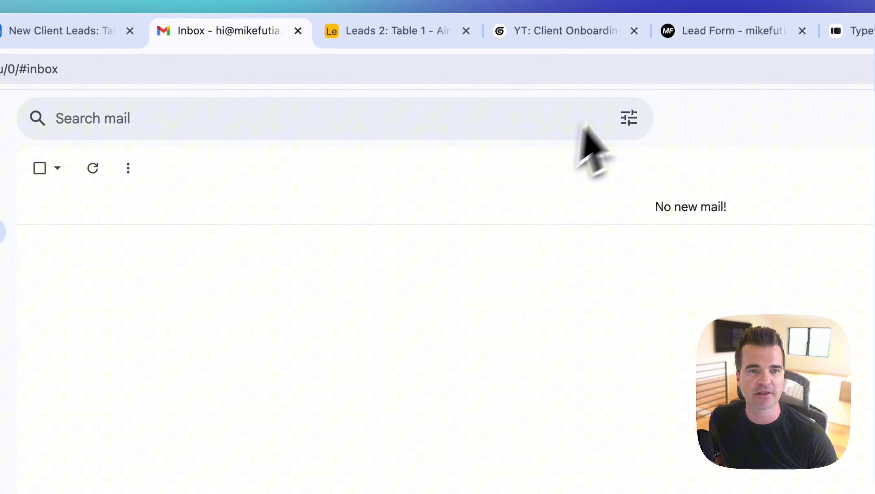
pyautogui.click(708, 35)
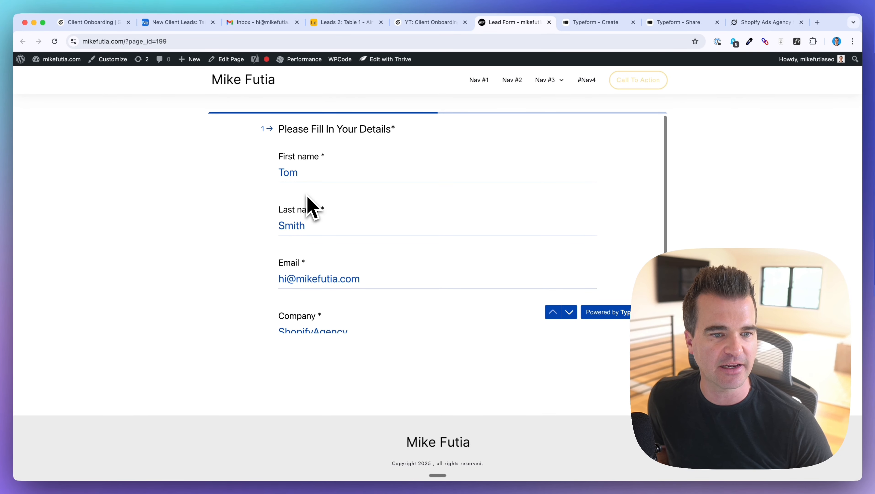
pyautogui.scroll(-1, 350, 255)
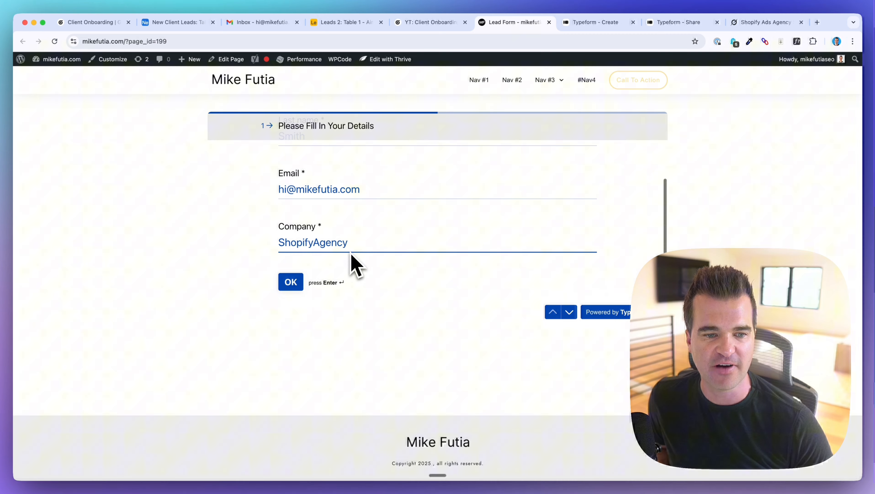
pyautogui.press('Return')
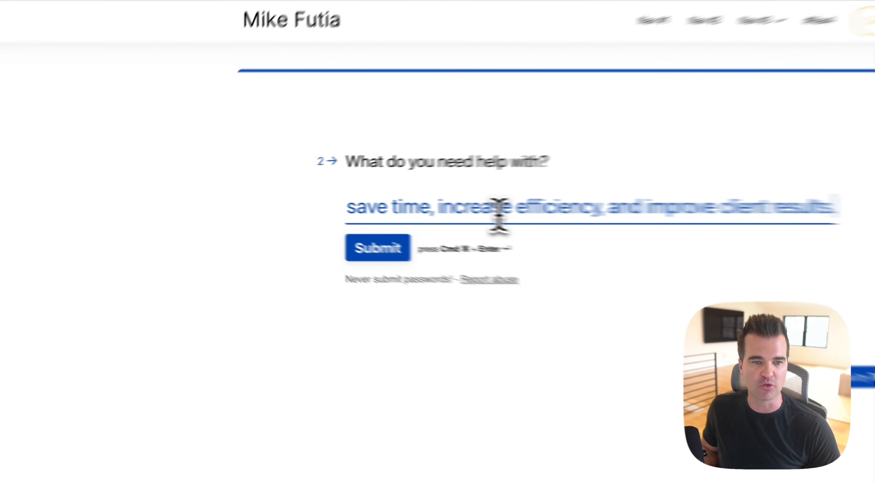
pyautogui.moveTo(379, 208); pyautogui.dragTo(213, 202)
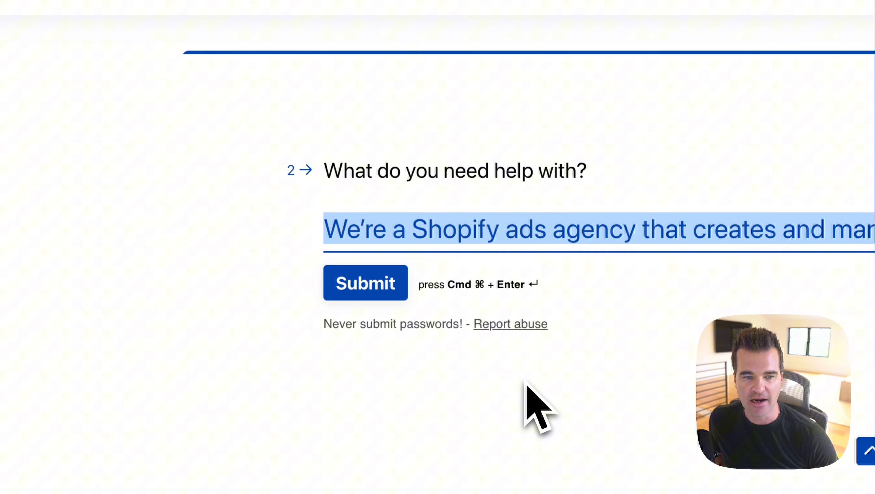
pyautogui.click(409, 289)
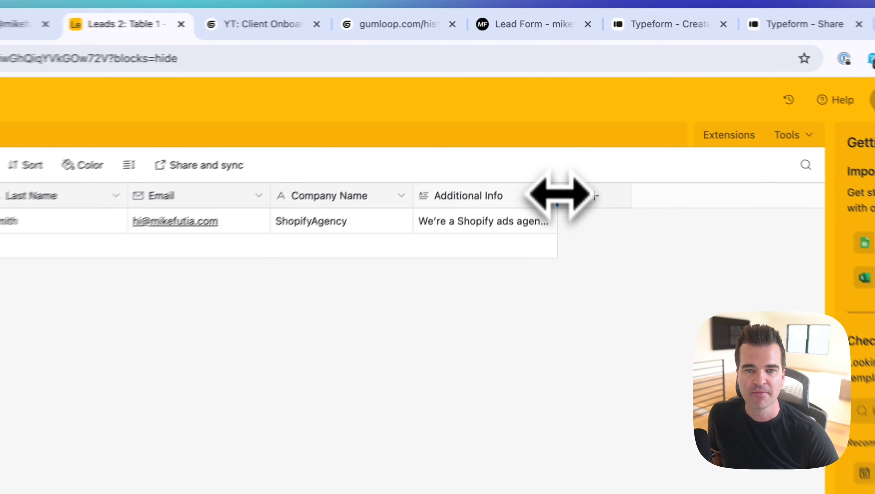
# Step: Widen the Additional Info column in the Leads 2 table and set the row height to Extra Tall
pyautogui.moveTo(556, 121); pyautogui.dragTo(588, 120)
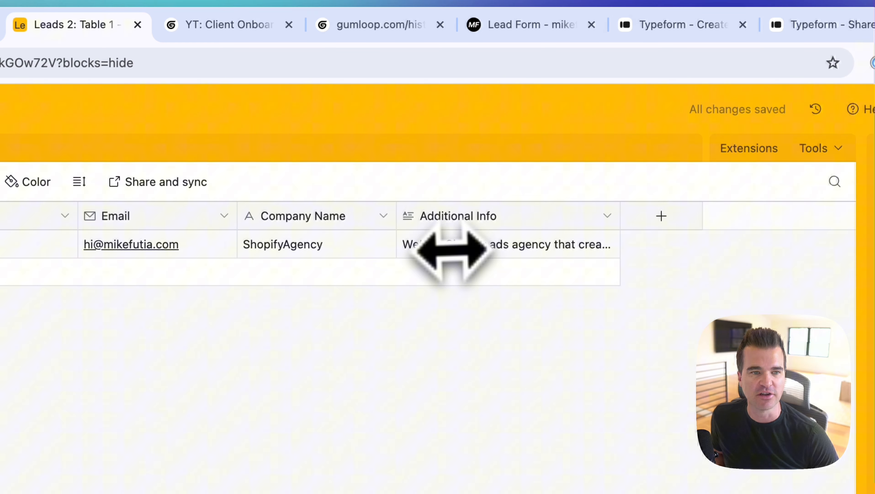
pyautogui.click(79, 182)
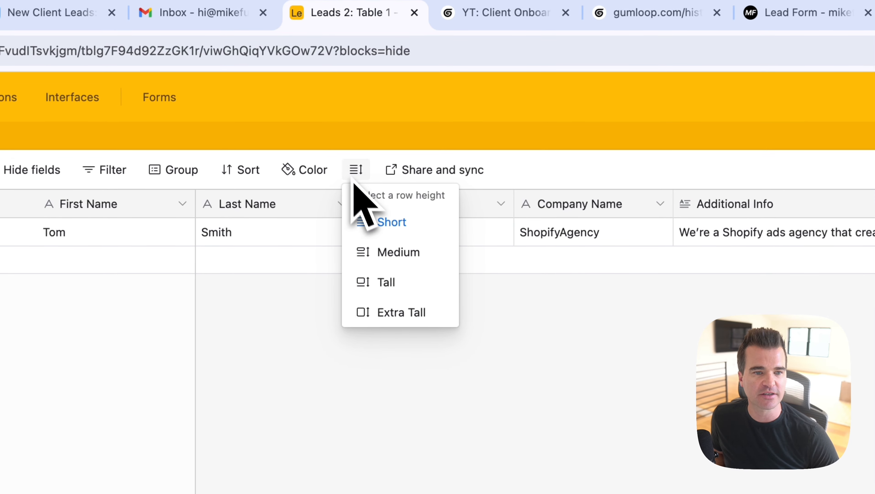
pyautogui.click(393, 313)
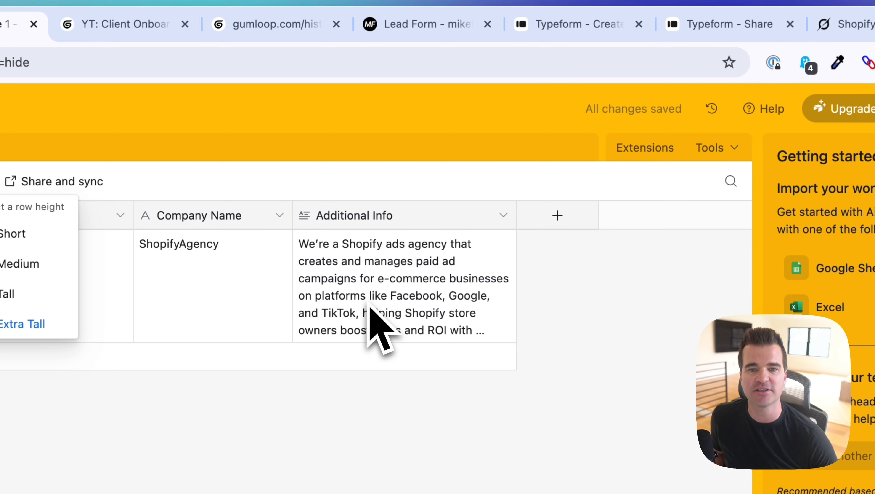
pyautogui.click(194, 403)
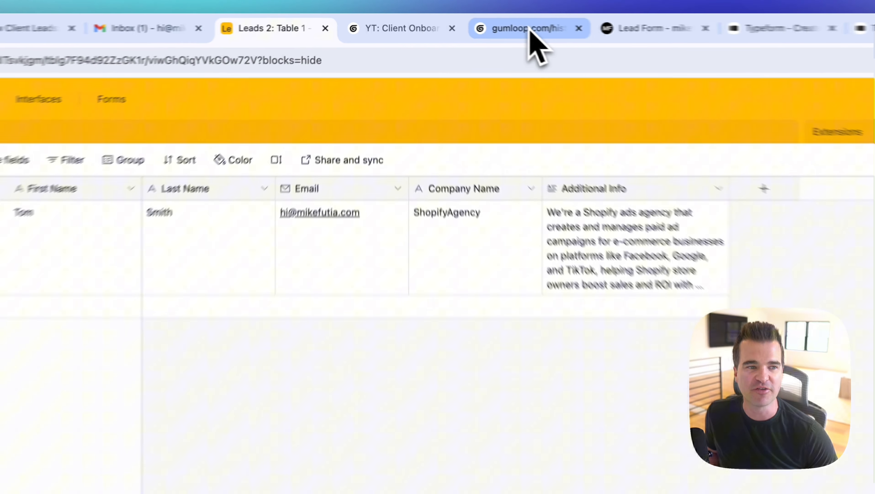
# Step: Switch to Gumloop's run history and open the latest YT: Client Onboarding run to view its node results
pyautogui.click(469, 24)
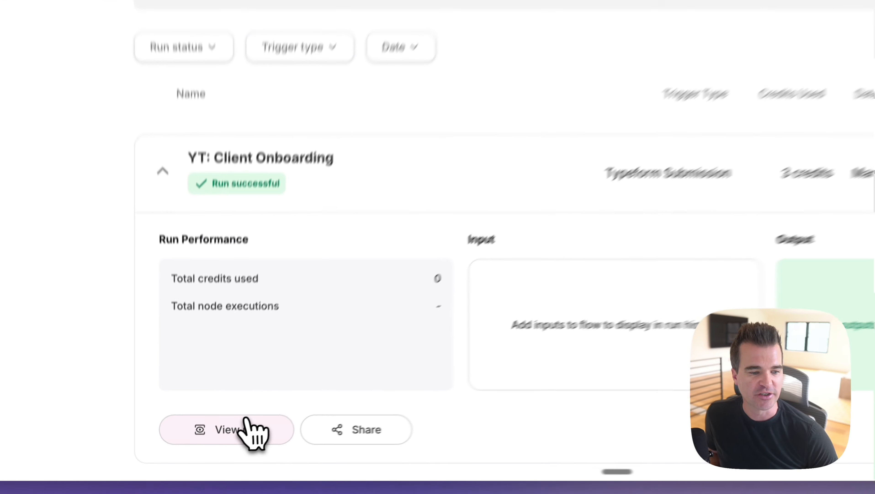
pyautogui.click(222, 450)
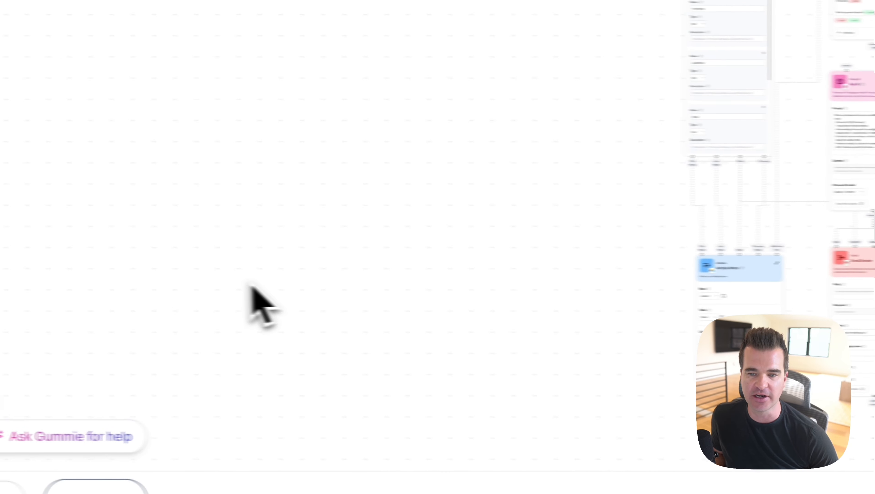
pyautogui.scroll(5, 647, 194)
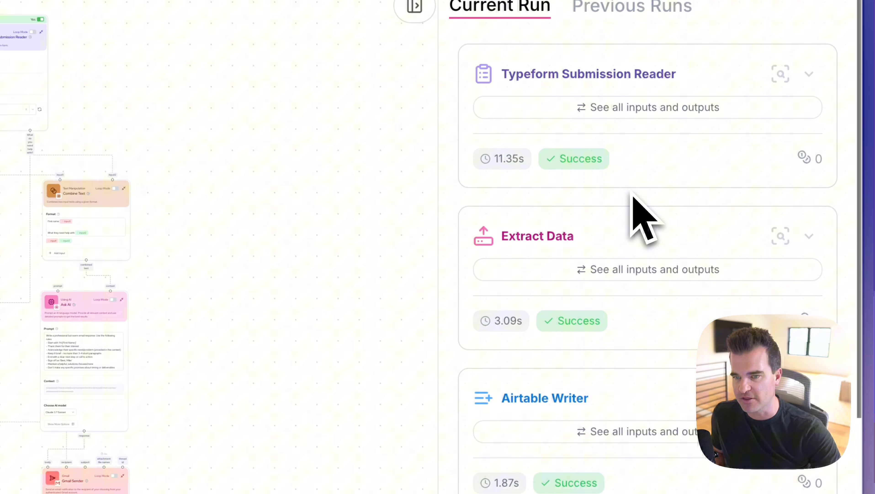
# Step: Examine the Typeform Submission Reader's "Please Fill In Your Details" and "What do you need help with?" outputs in the run log
pyautogui.click(619, 110)
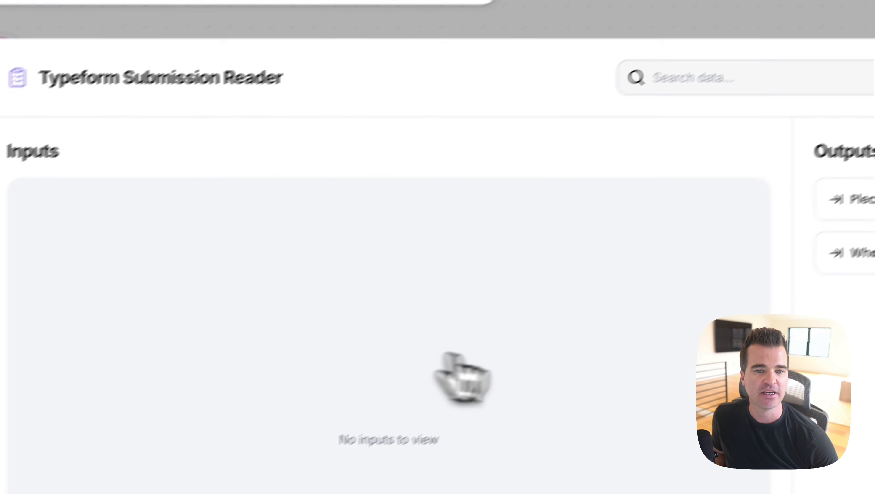
pyautogui.click(864, 199)
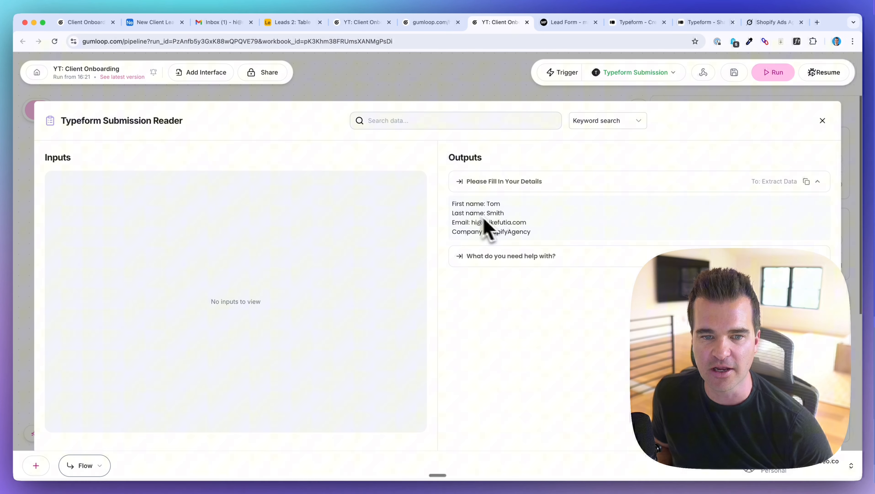
pyautogui.click(485, 256)
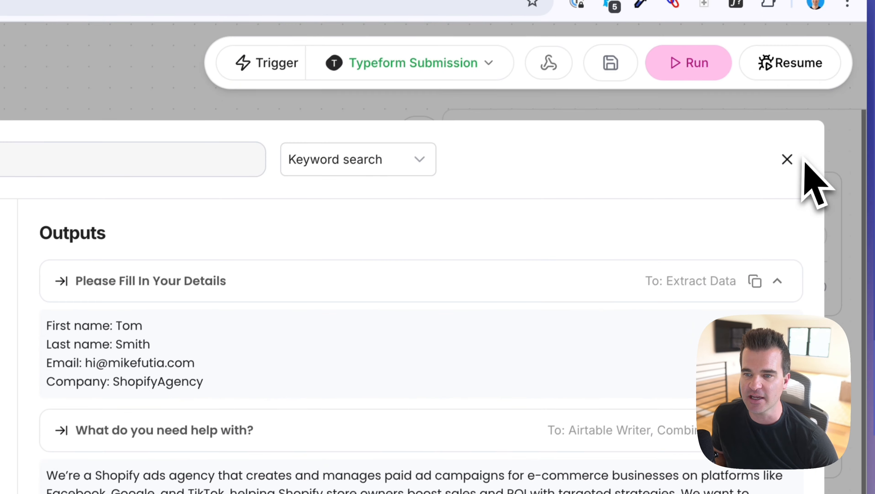
pyautogui.click(788, 159)
# Step: Examine the Extract Data node's Company, Email, First Name and Last Name outputs in the run log
pyautogui.scroll(-1, 607, 263)
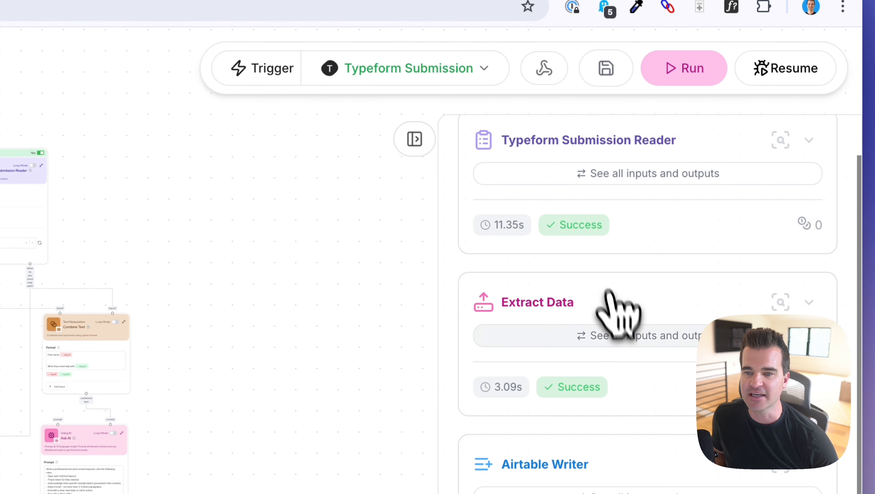
pyautogui.click(621, 334)
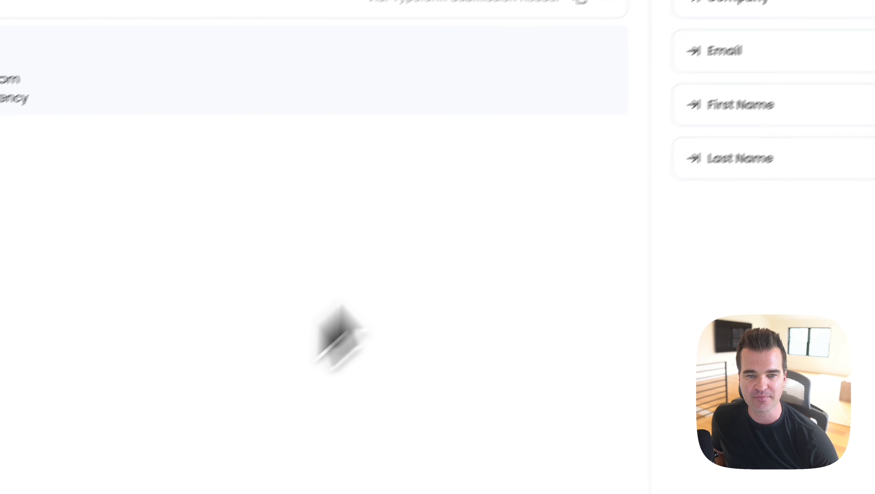
pyautogui.click(401, 108)
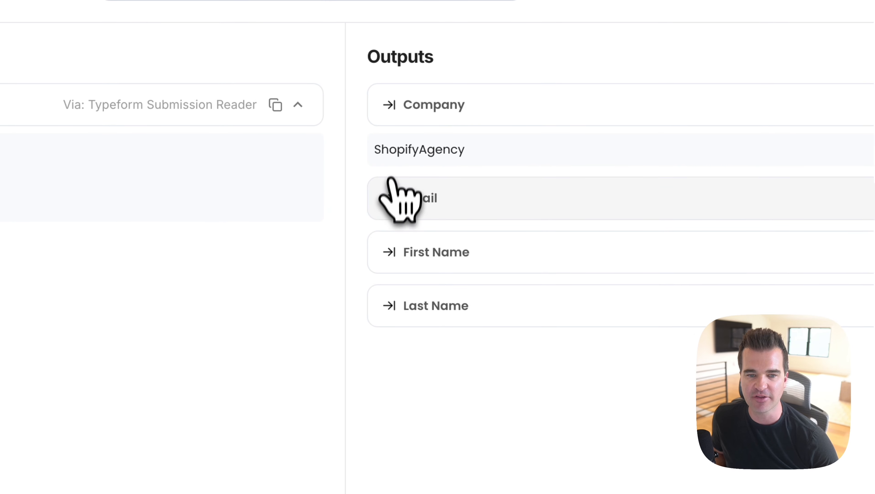
pyautogui.click(401, 199)
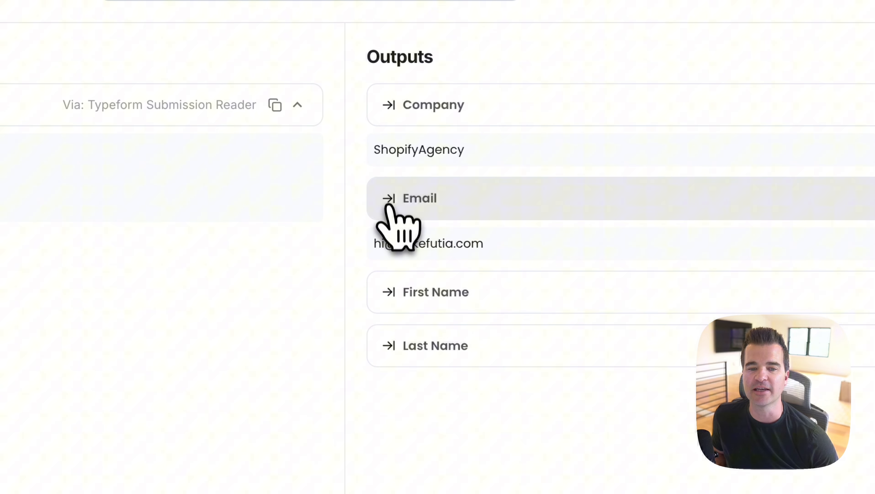
pyautogui.click(404, 293)
pyautogui.click(422, 387)
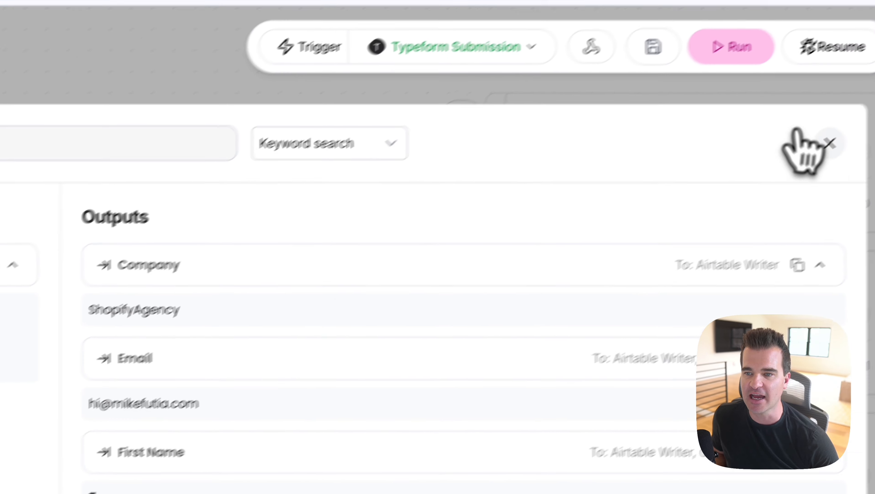
pyautogui.click(826, 138)
# Step: Read the Ask AI node's context input and its response output in the run log
pyautogui.scroll(-5, 617, 351)
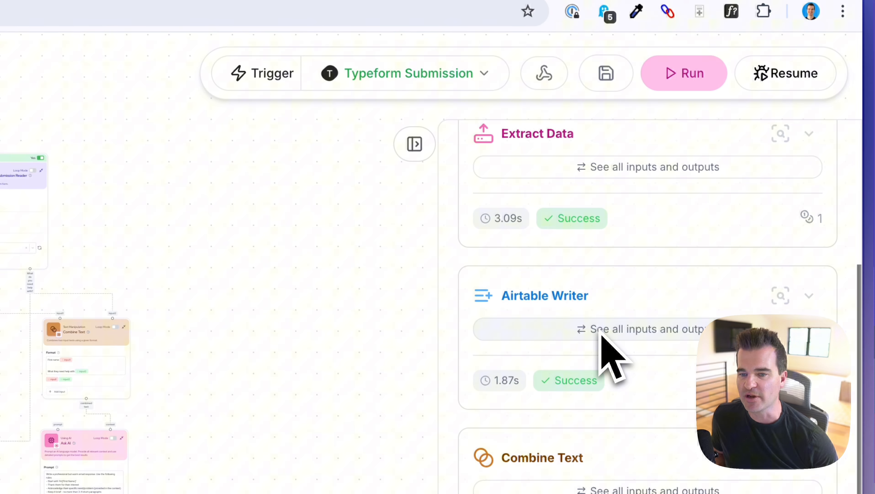
pyautogui.scroll(-3, 600, 432)
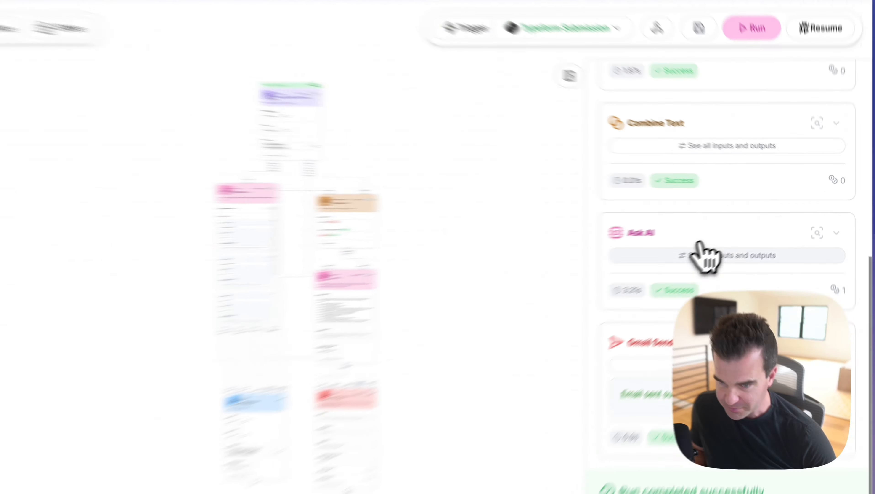
pyautogui.click(736, 240)
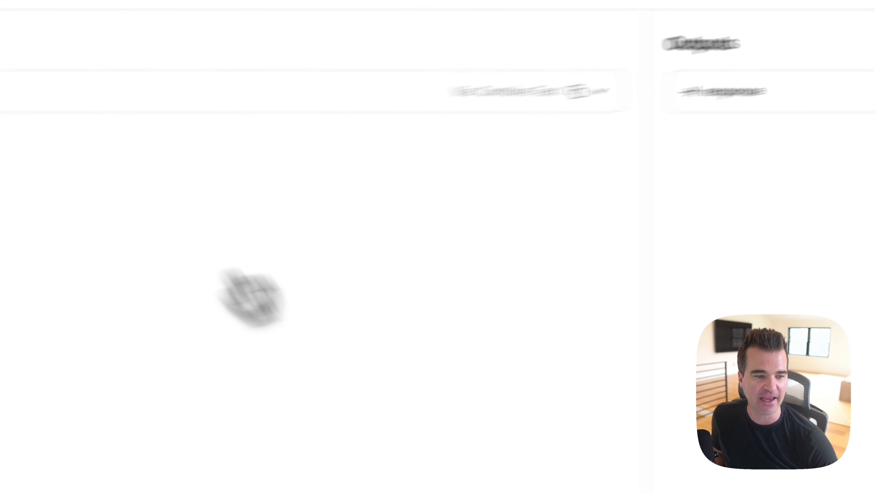
pyautogui.click(170, 57)
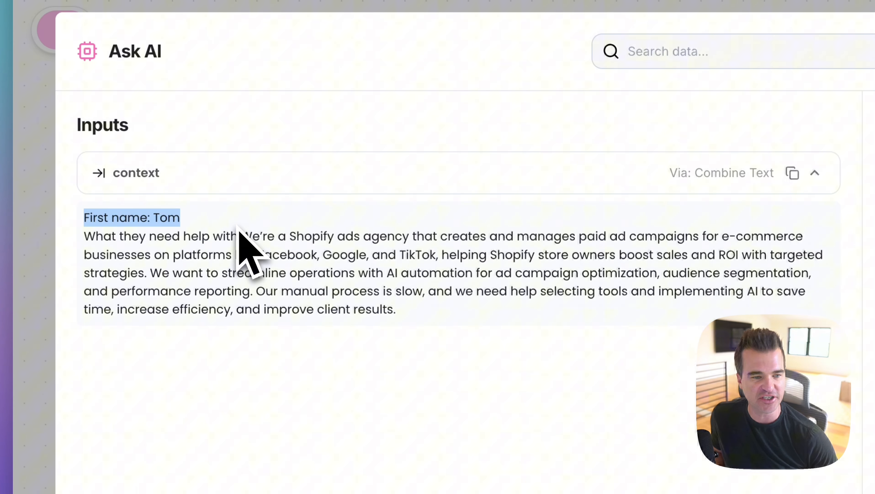
pyautogui.moveTo(397, 310); pyautogui.dragTo(89, 247)
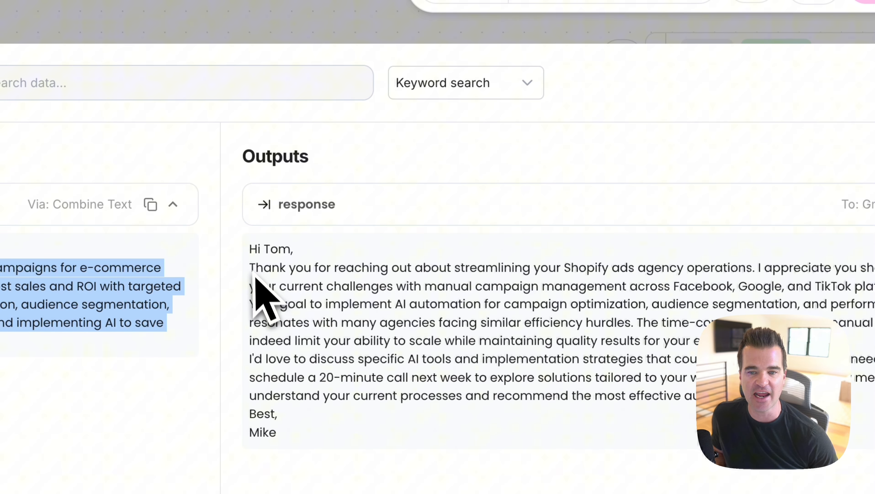
pyautogui.moveTo(253, 272); pyautogui.dragTo(735, 398)
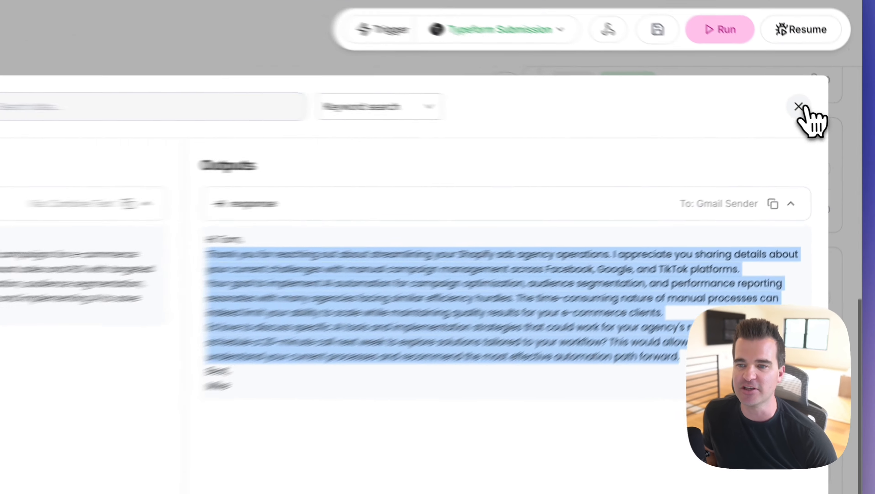
pyautogui.click(822, 120)
# Step: Return to the Leads 2 table in Airtable and close the Getting started panel
pyautogui.scroll(10, 560, 170)
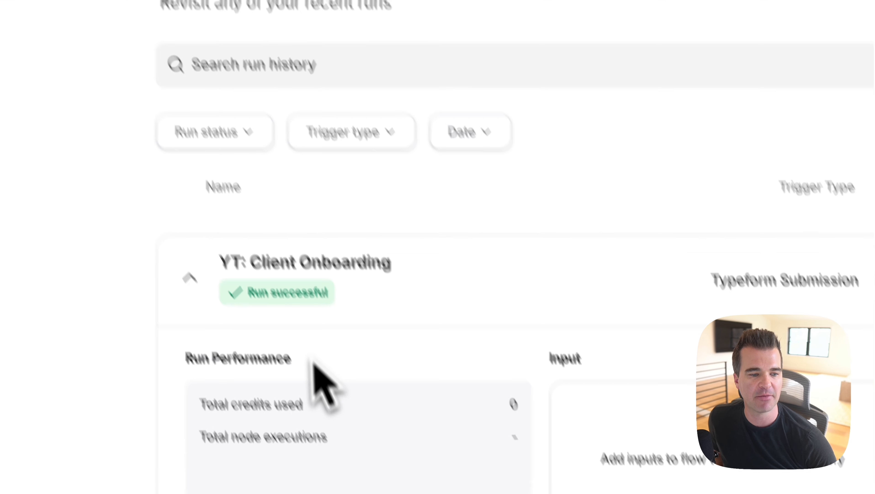
pyautogui.click(254, 9)
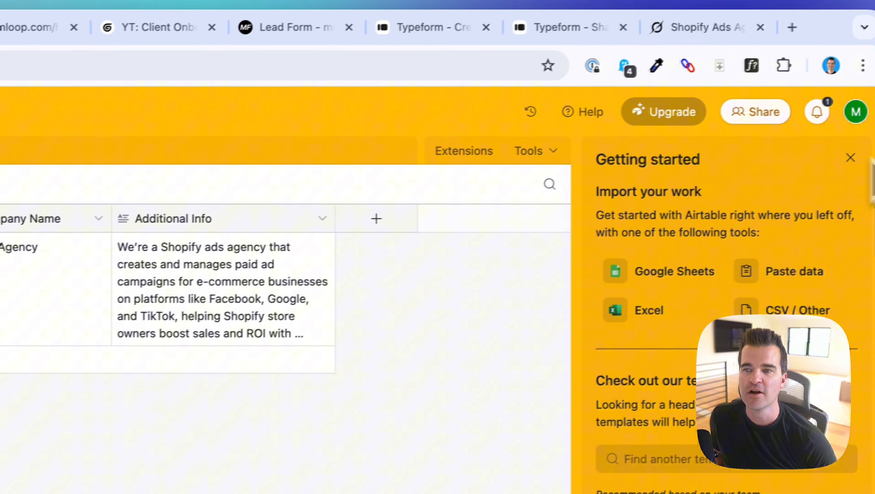
pyautogui.click(818, 157)
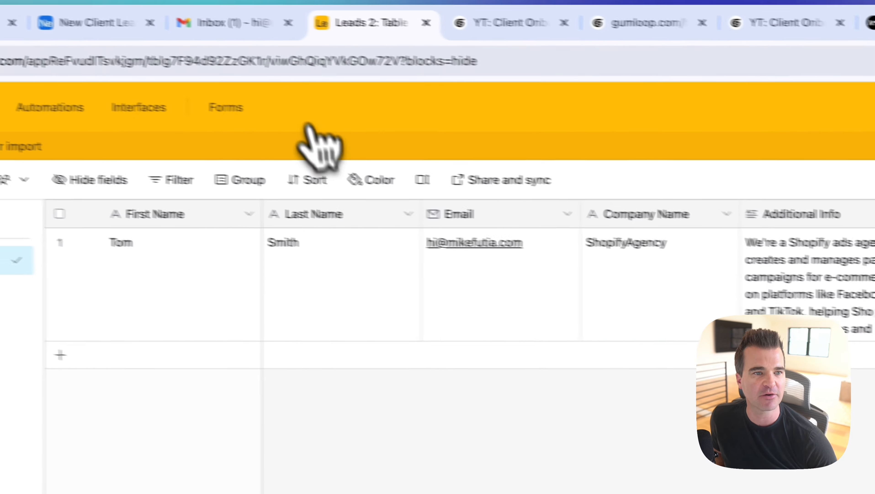
# Step: Open the "Thank you for reaching out!" email in the Gmail inbox and read the AI-written reply
pyautogui.click(291, 36)
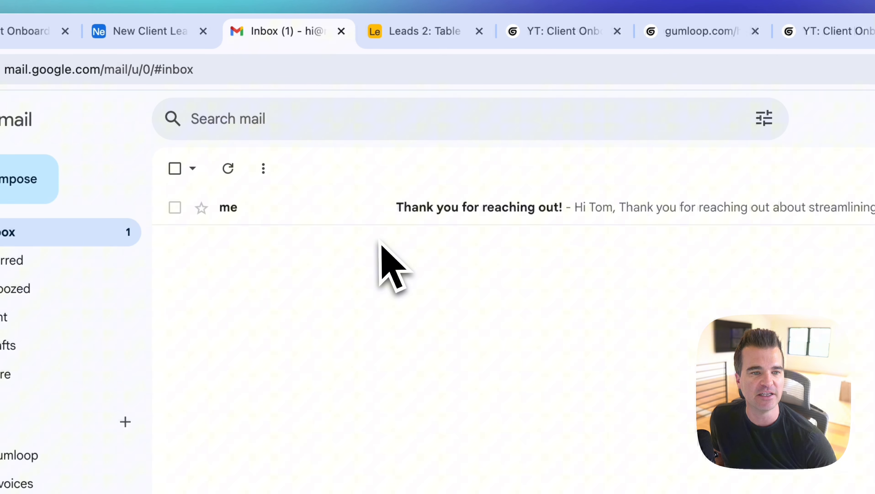
pyautogui.click(553, 212)
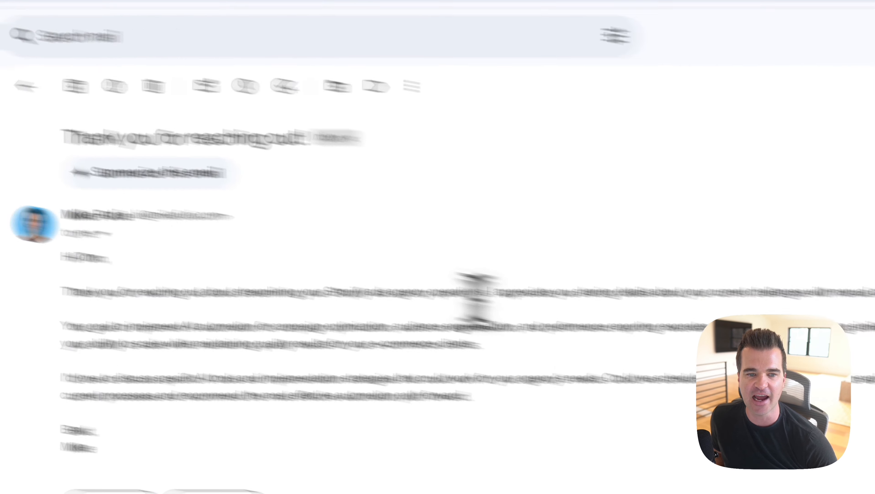
pyautogui.moveTo(665, 325); pyautogui.dragTo(482, 262)
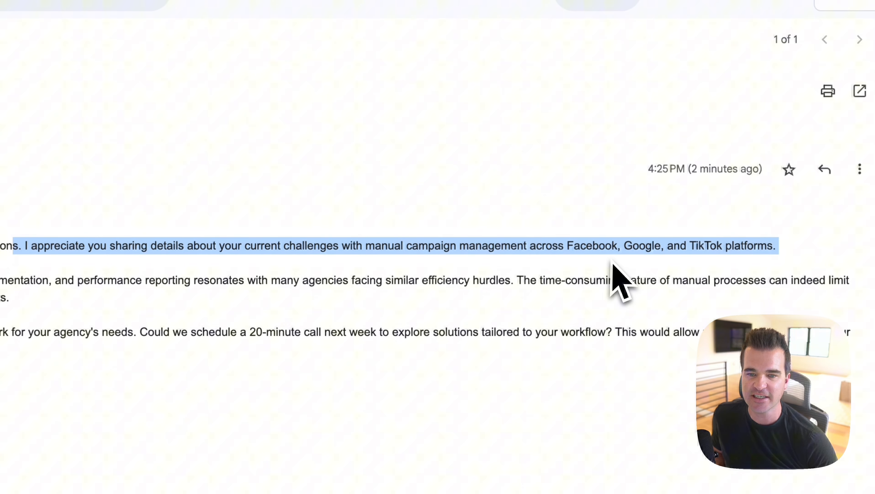
pyautogui.click(295, 281)
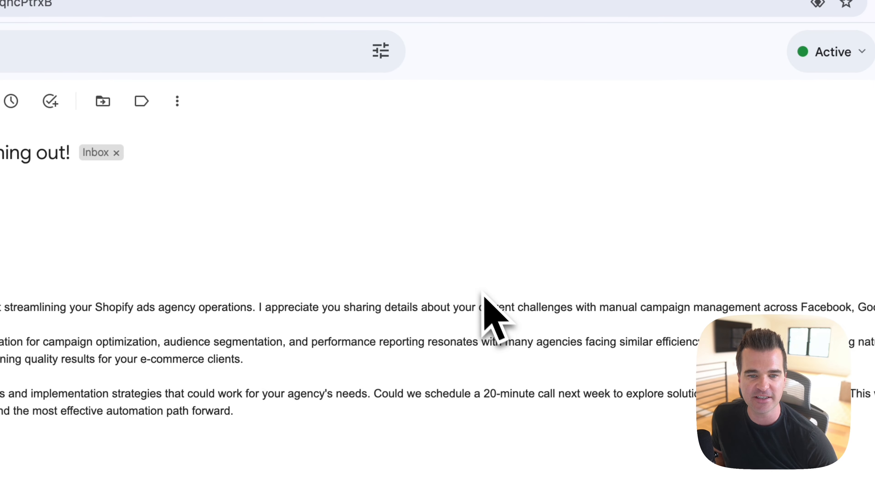
# Step: Highlight the email's body paragraphs and switch to the Gumloop workflow to review the Ask AI node's prompt rules
pyautogui.moveTo(541, 287); pyautogui.dragTo(672, 393)
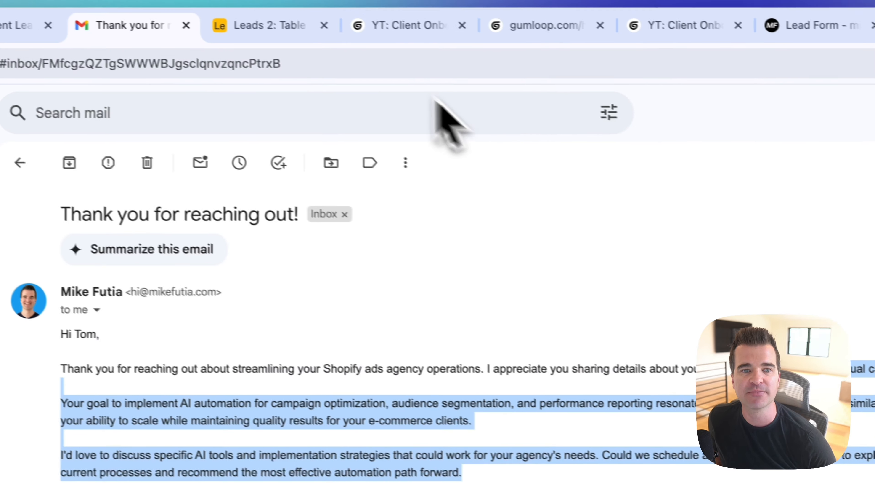
pyautogui.click(424, 34)
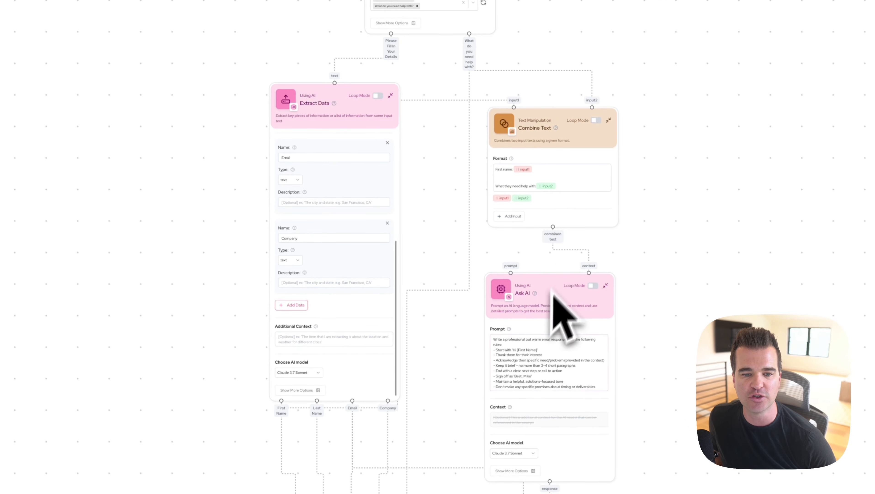
pyautogui.scroll(5, 536, 210)
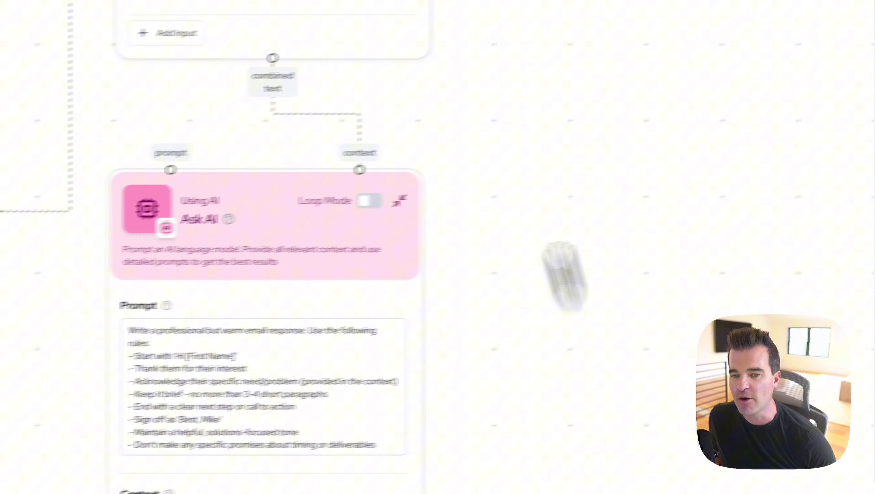
pyautogui.moveTo(564, 273); pyautogui.dragTo(527, 207)
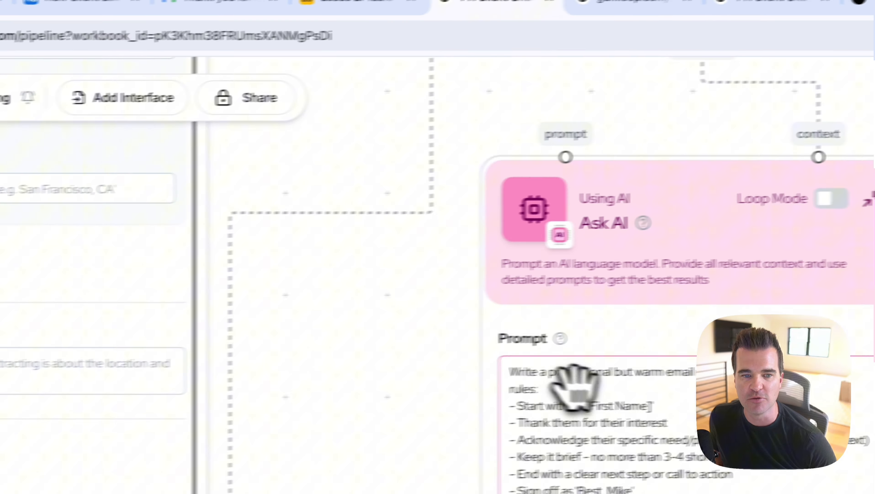
# Step: Return to the "Thank you for reaching out!" email in Gmail and clear the text selection to reread the reply
pyautogui.click(411, 31)
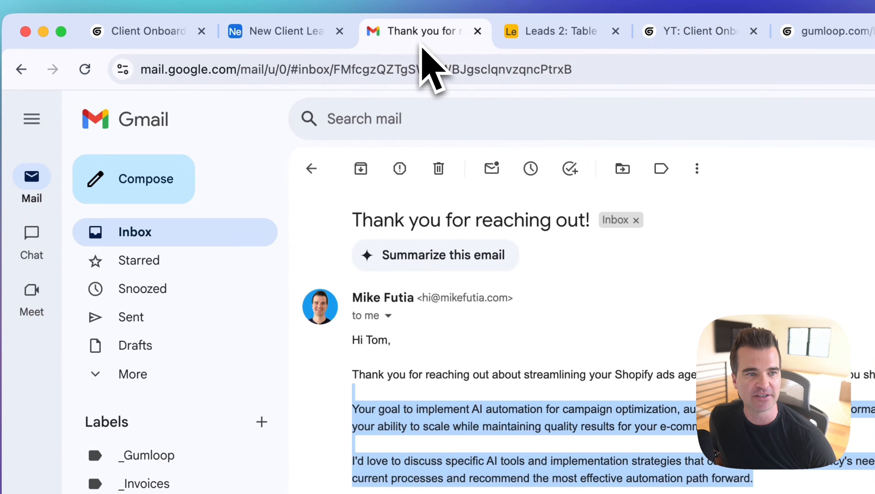
pyautogui.click(452, 252)
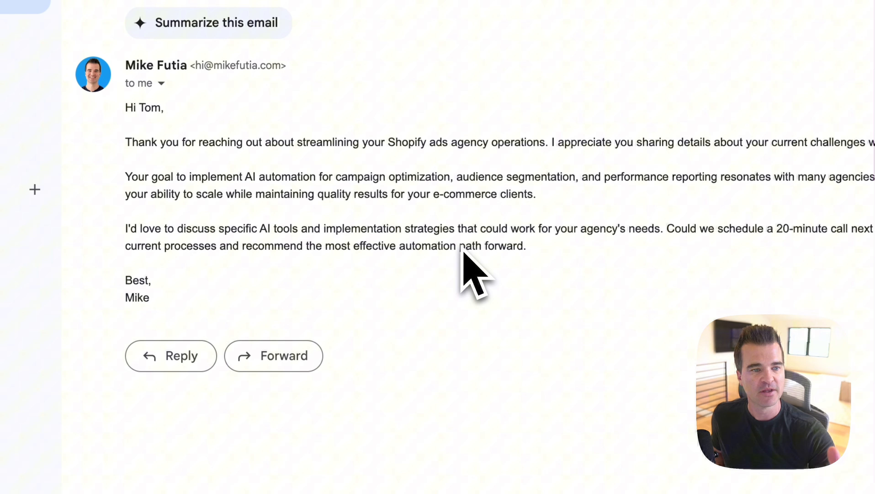